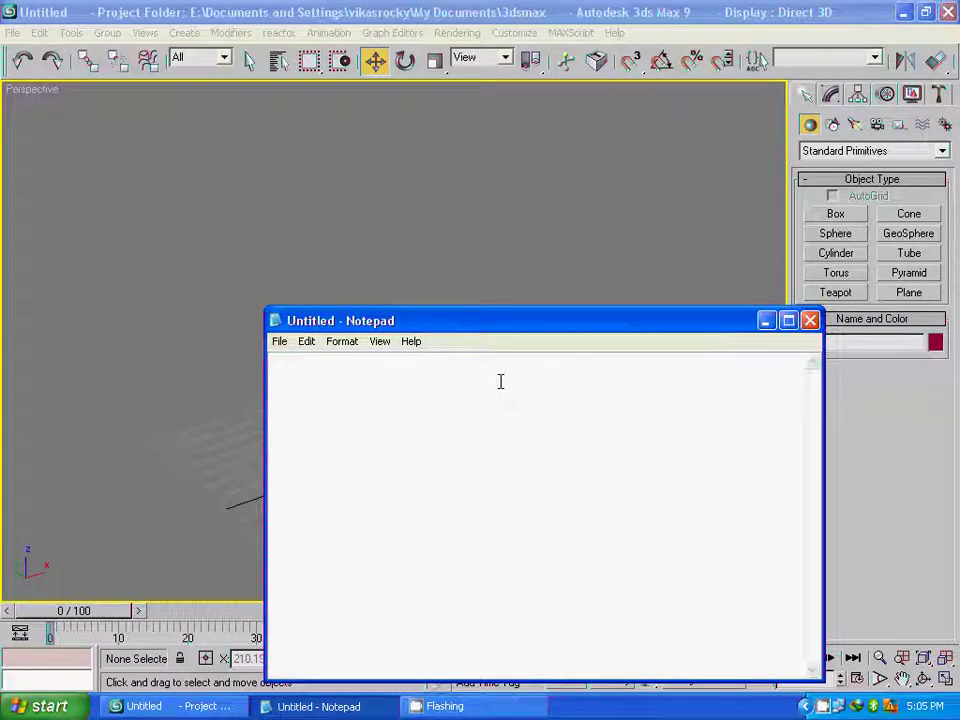
# Type the note 'Other way to make this bulding' in Notepad, then close Notepad
pyautogui.write('Ot')
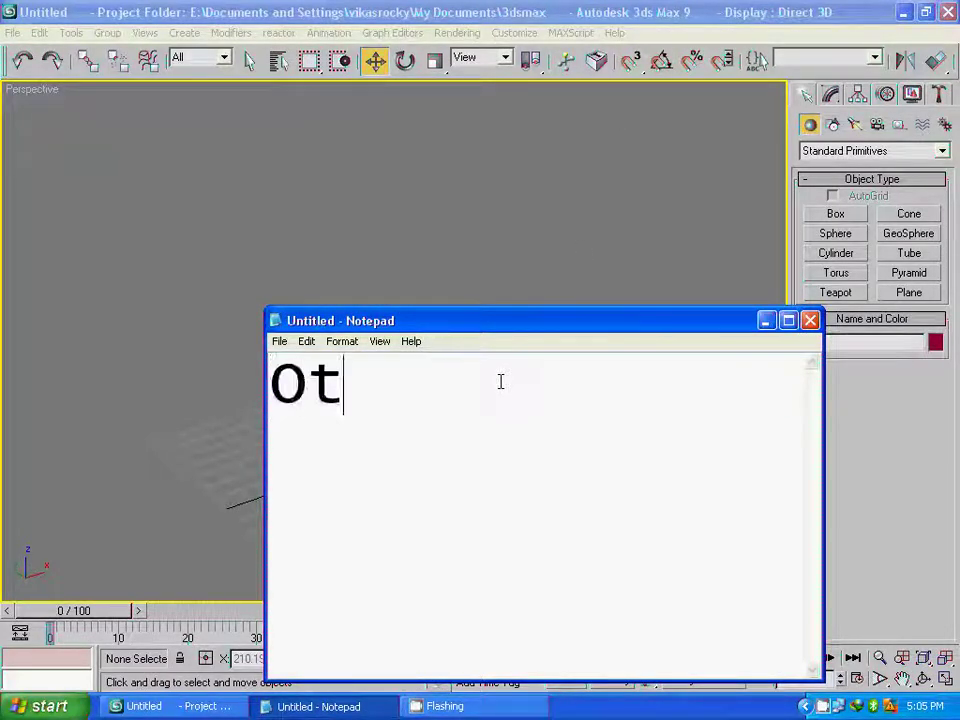
pyautogui.write('her w')
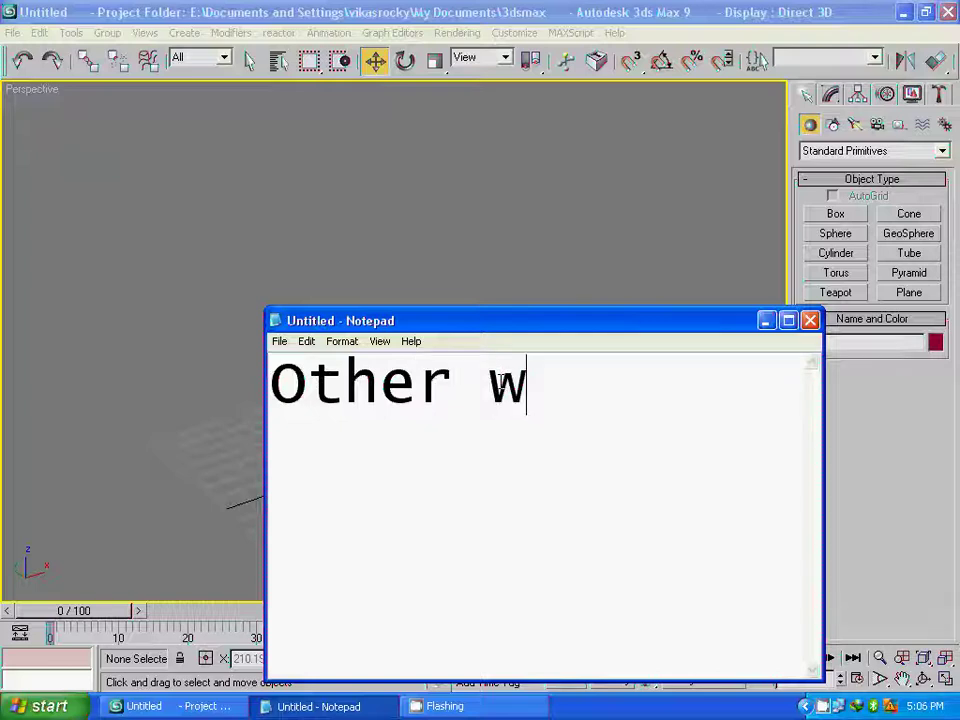
pyautogui.write('ay to mak')
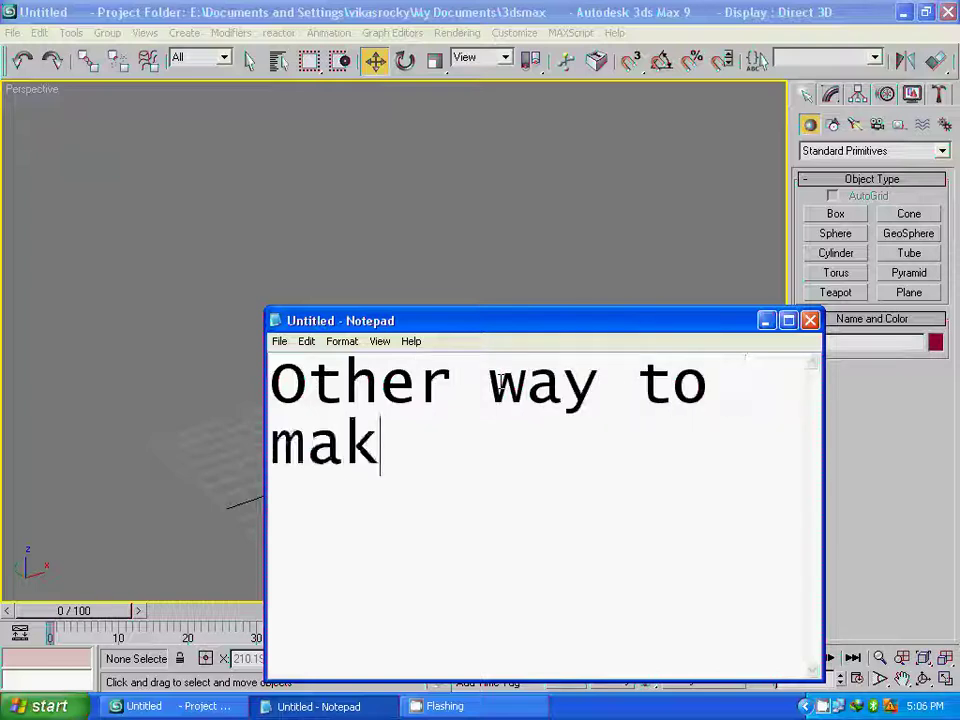
pyautogui.write('e')
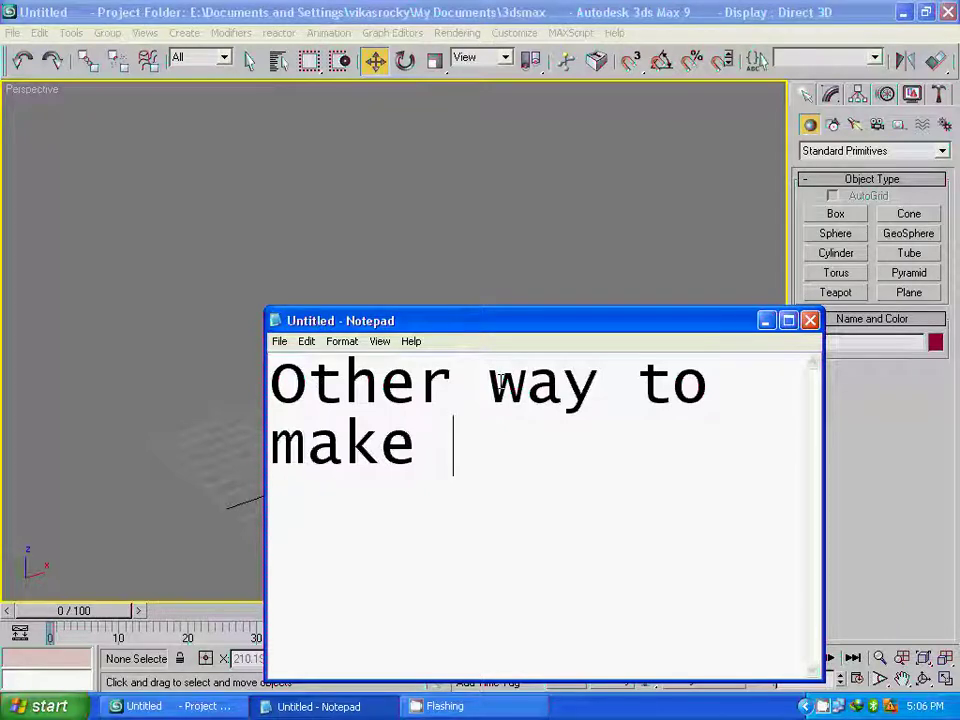
pyautogui.write('this')
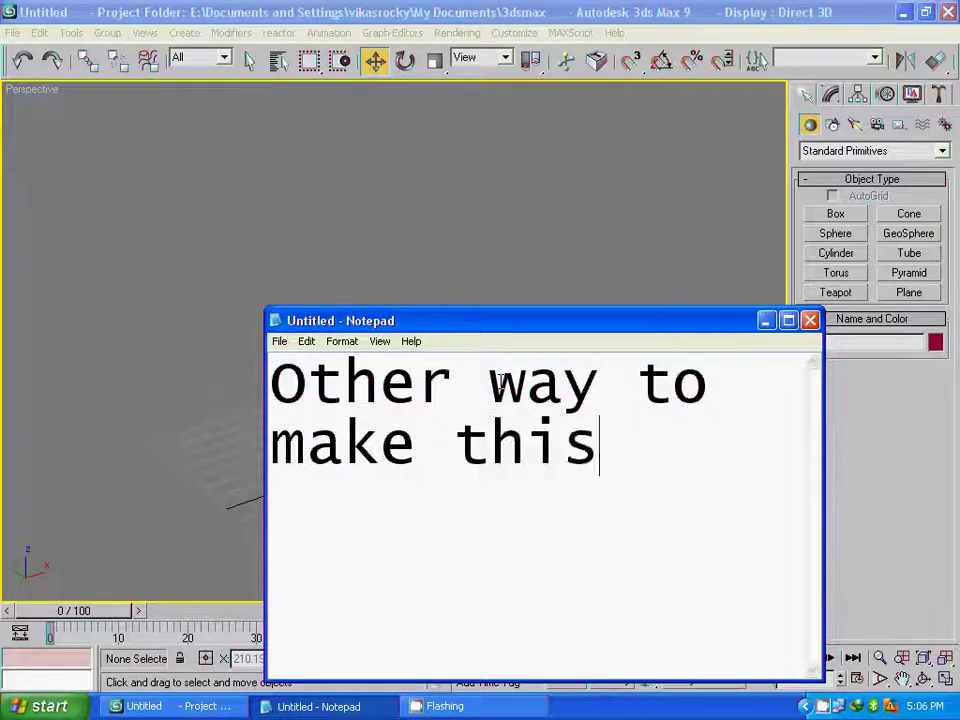
pyautogui.write(' bul')
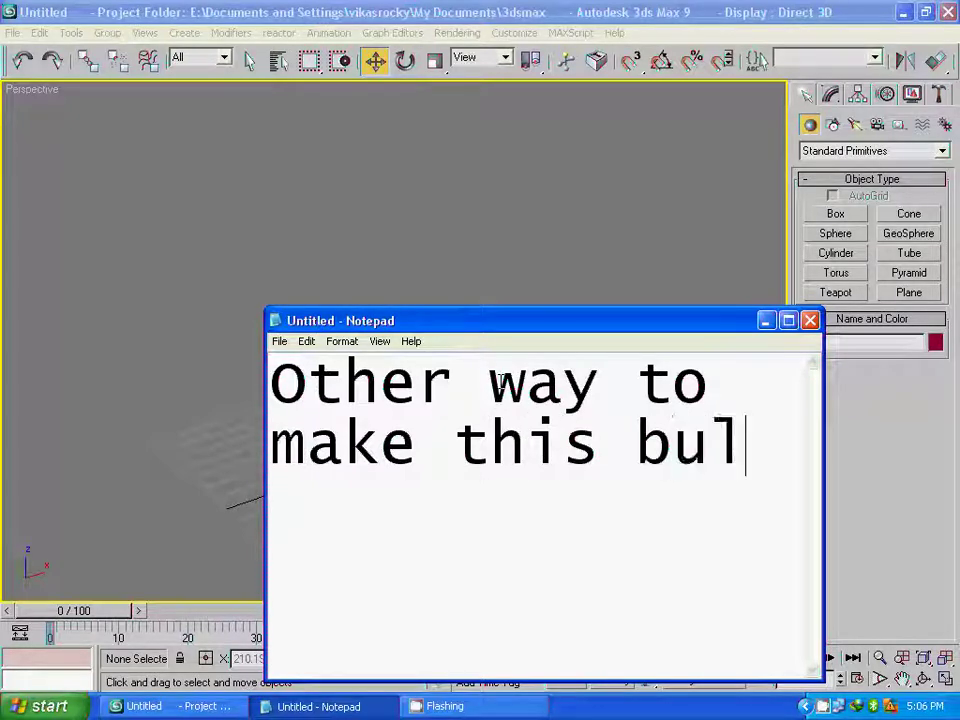
pyautogui.write('ding')
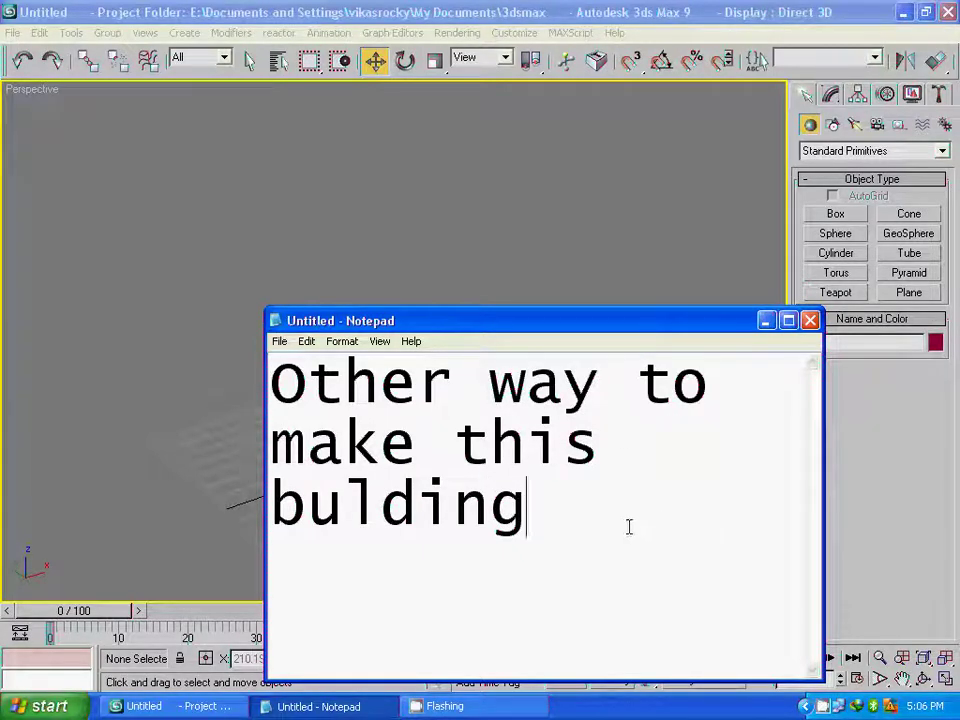
pyautogui.click(811, 321)
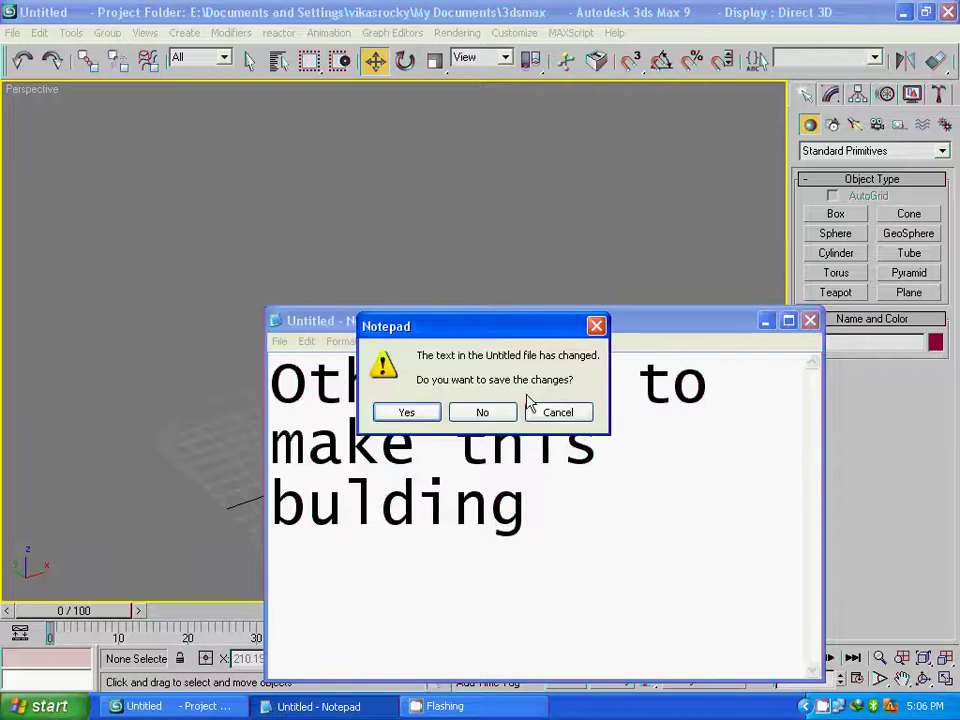
# Discard the note unsaved and draw a plane on the ground grid
pyautogui.click(486, 412)
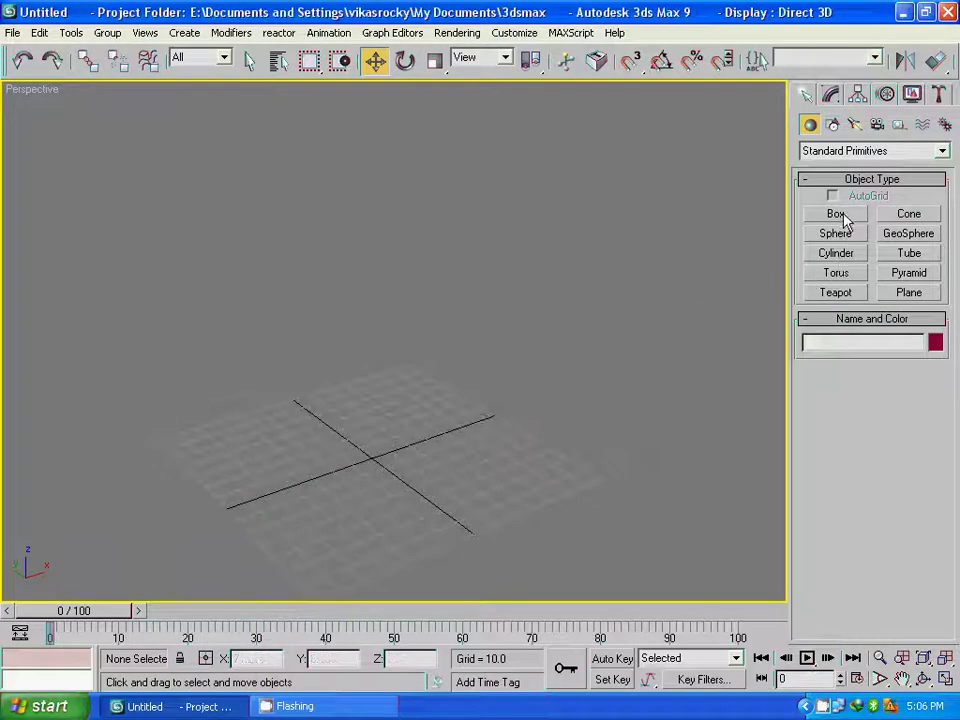
pyautogui.click(893, 294)
pyautogui.moveTo(221, 536)
pyautogui.mouseDown()
pyautogui.moveTo(322, 541)
pyautogui.moveTo(372, 503)
pyautogui.mouseUp()
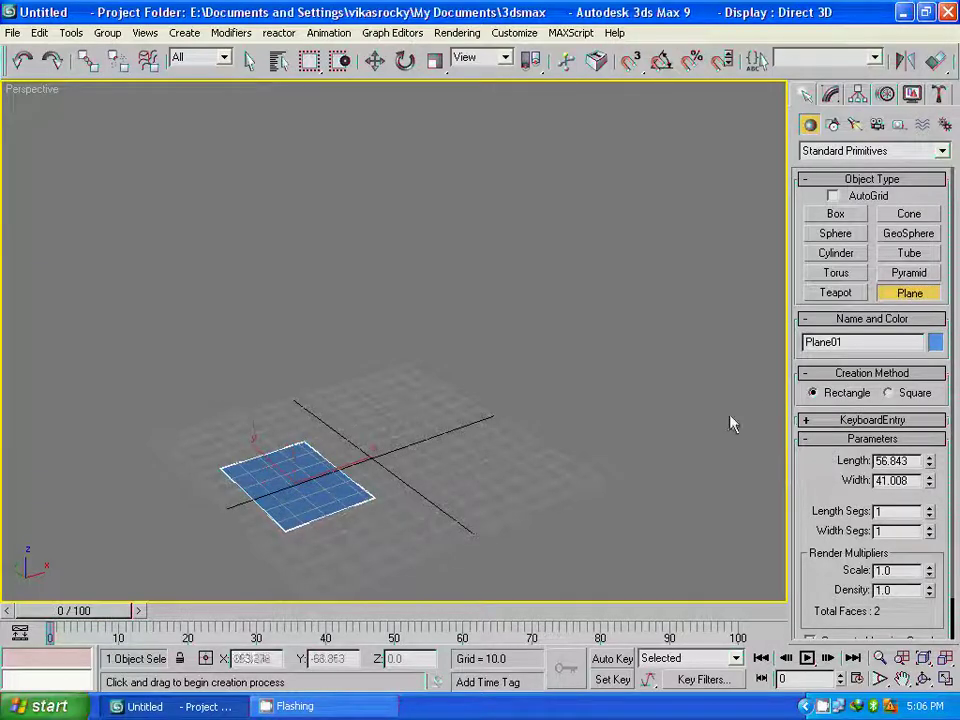
pyautogui.hotkey('ctrl', 'z')
pyautogui.moveTo(242, 471); pyautogui.dragTo(539, 461)
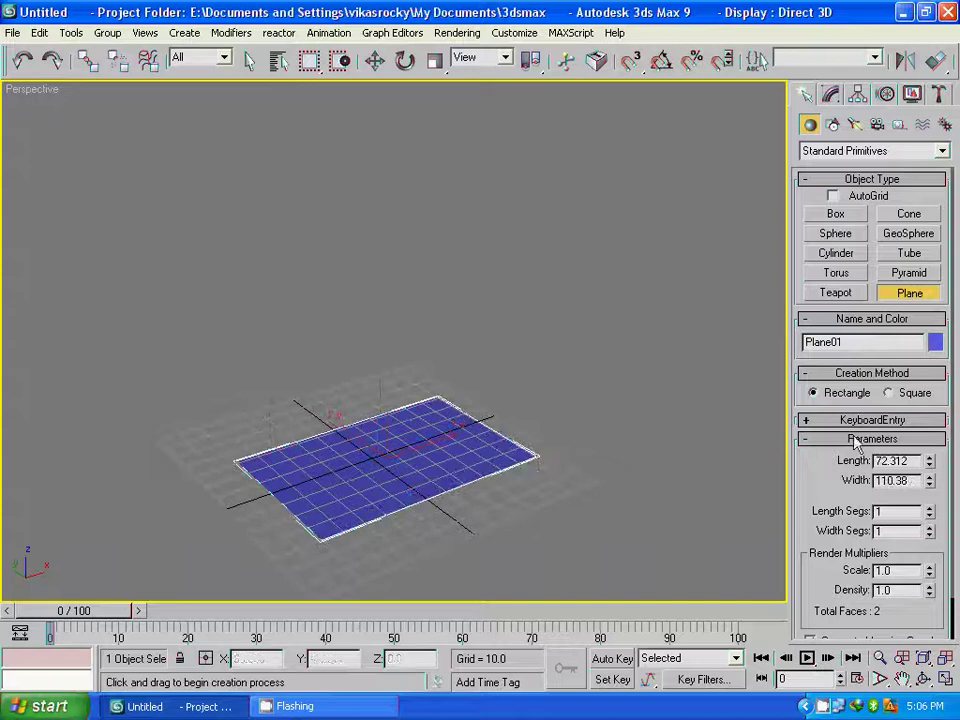
# Set the plane's Length to 80 and Width to 150
pyautogui.click(830, 94)
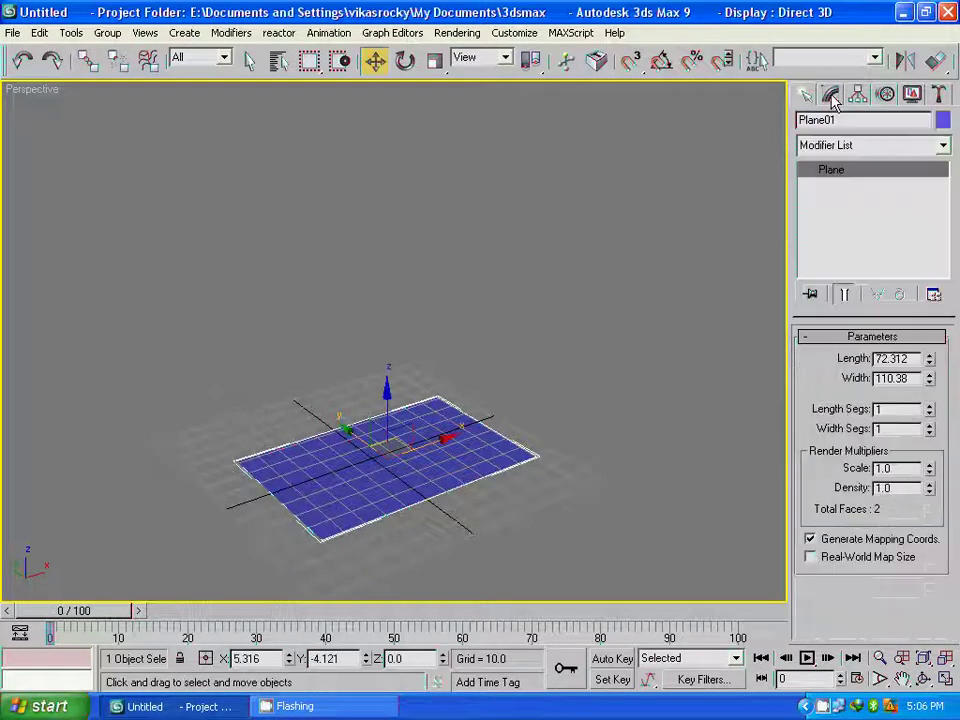
pyautogui.doubleClick(910, 362)
pyautogui.write('80')
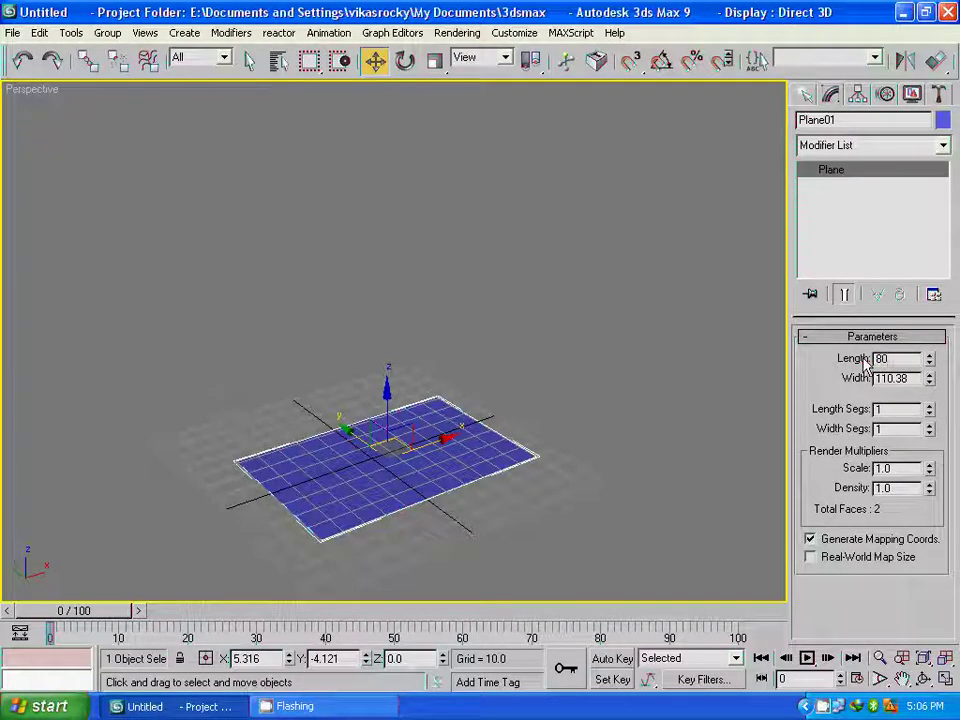
pyautogui.press('Tab')
pyautogui.write('150')
pyautogui.press('Tab')
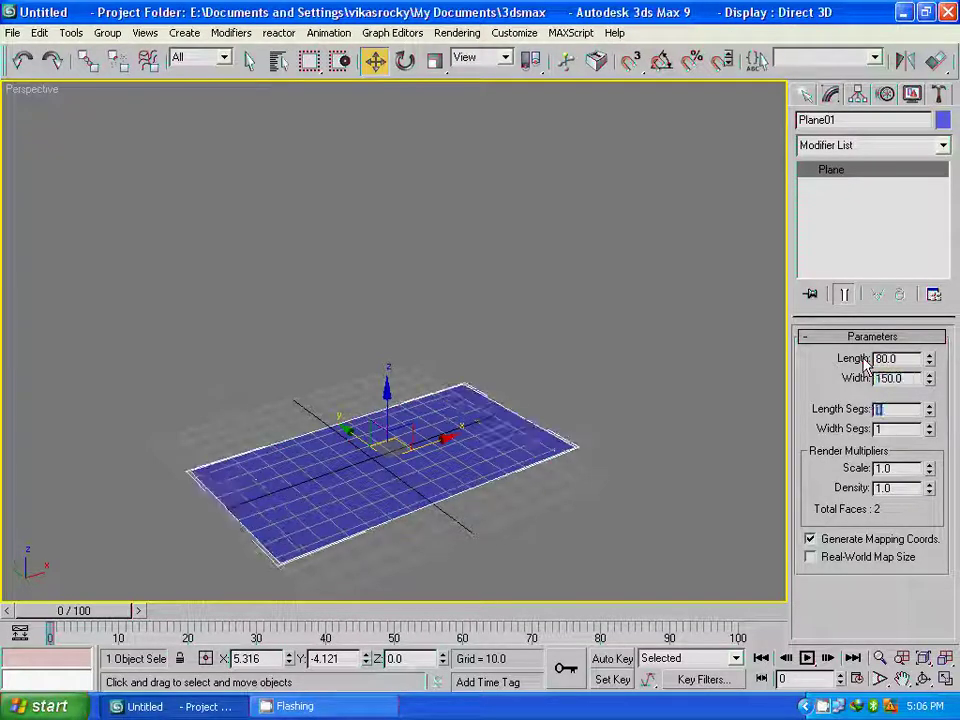
# Position the plane at X 0, Y 0
pyautogui.moveTo(380, 397); pyautogui.dragTo(388, 386)
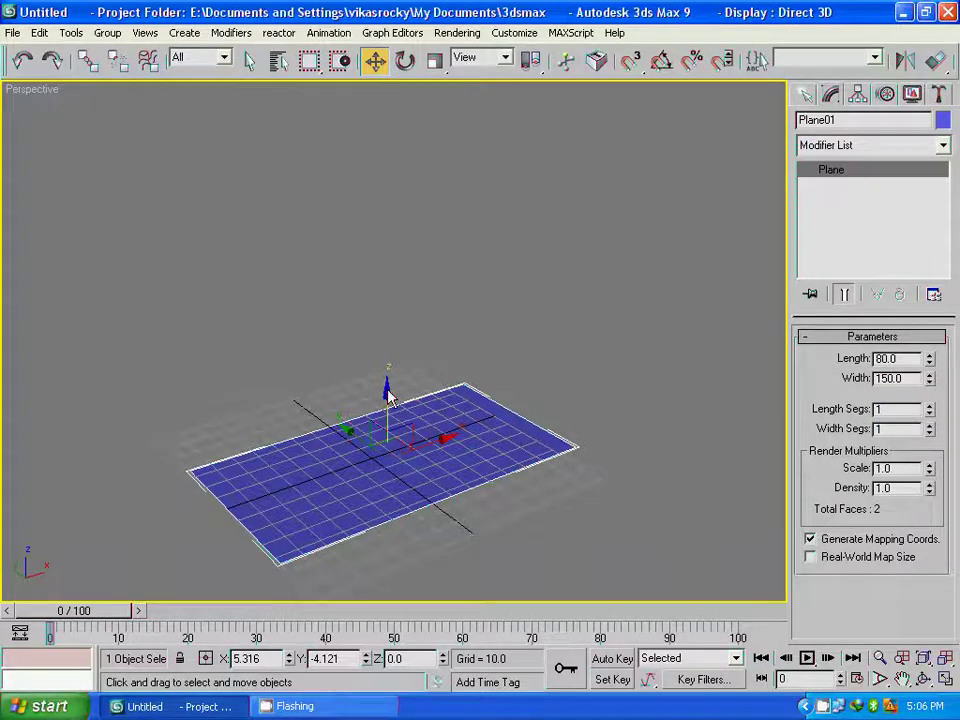
pyautogui.doubleClick(344, 660)
pyautogui.write('0')
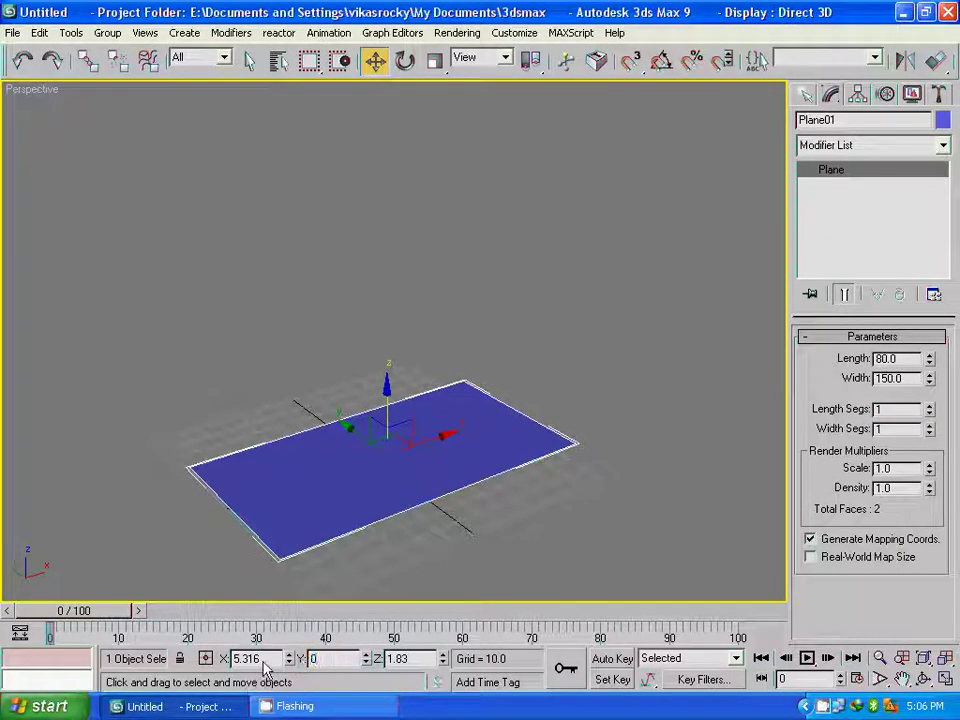
pyautogui.doubleClick(242, 659)
pyautogui.write('0')
pyautogui.press('Return')
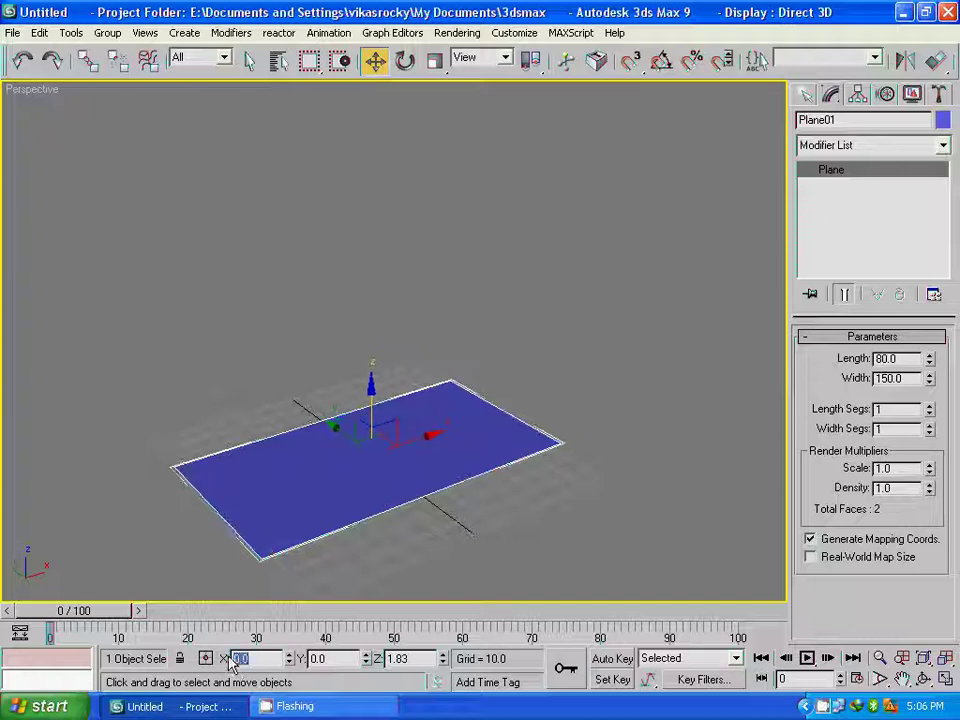
# Convert the plane to an Editable Poly and select its single face
pyautogui.click(619, 349)
pyautogui.rightClick(493, 432)
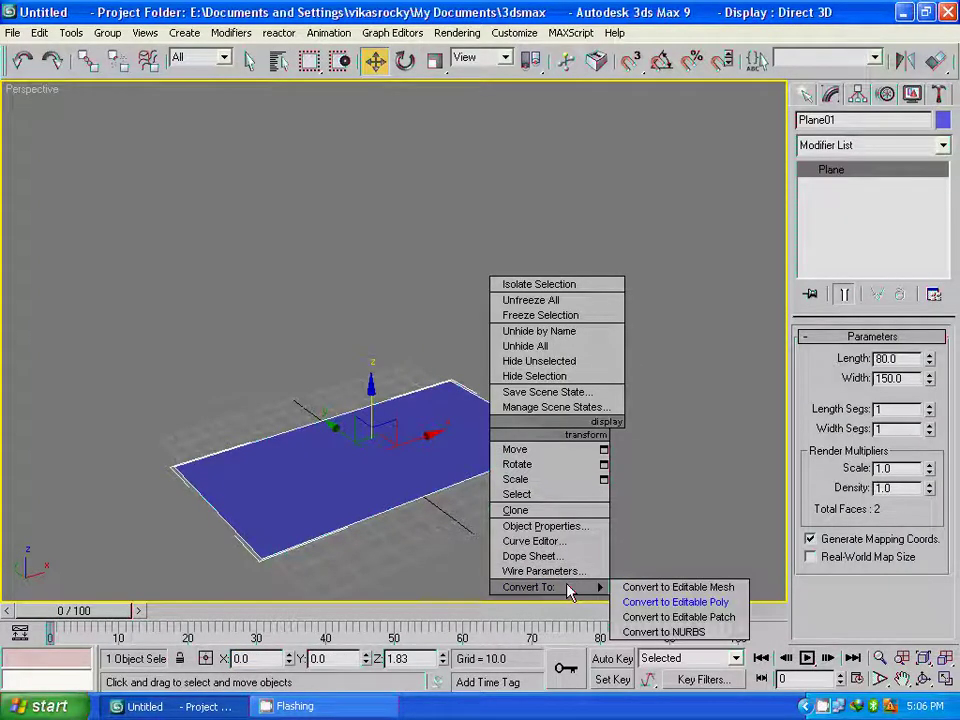
pyautogui.click(676, 602)
pyautogui.click(892, 358)
pyautogui.click(465, 449)
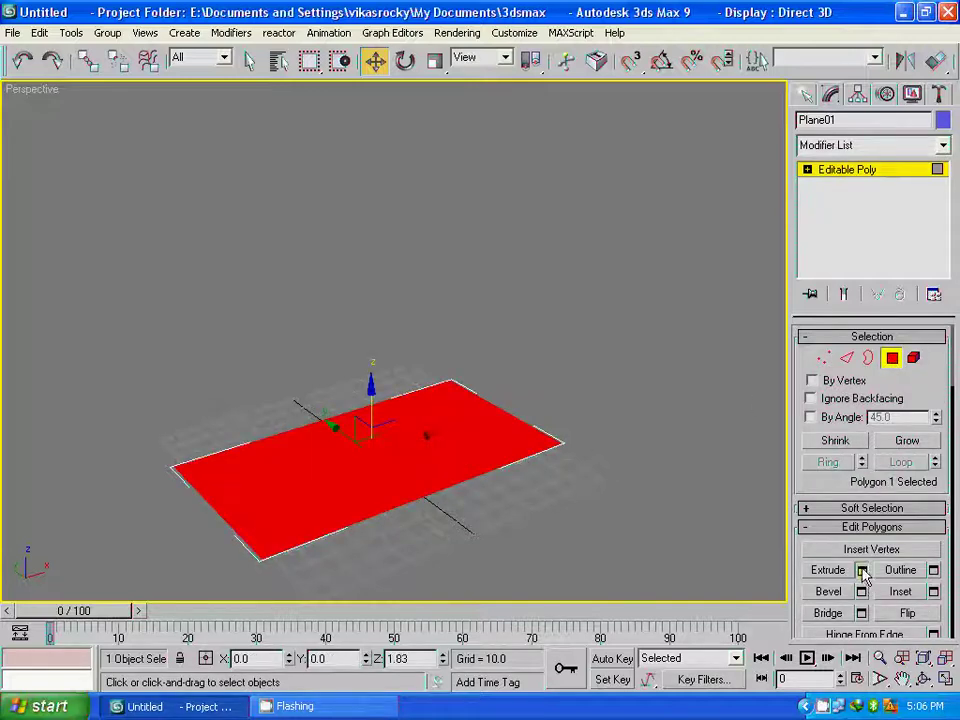
# Extrude the face upward by 10, then 40, then a 3-unit slab
pyautogui.click(861, 570)
pyautogui.click(522, 530)
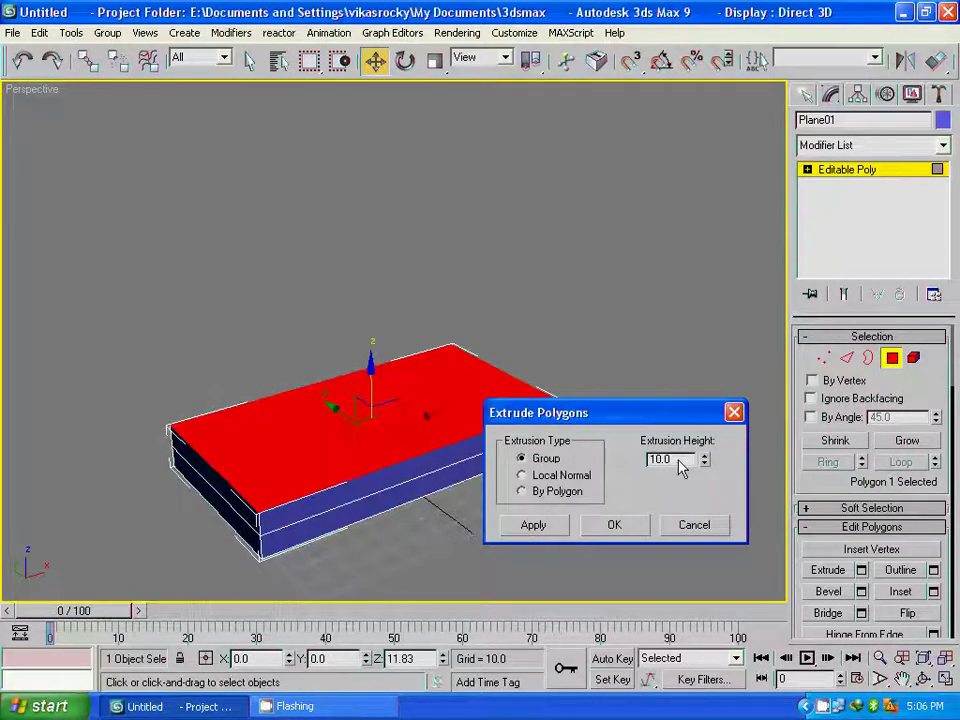
pyautogui.moveTo(680, 462); pyautogui.dragTo(646, 462)
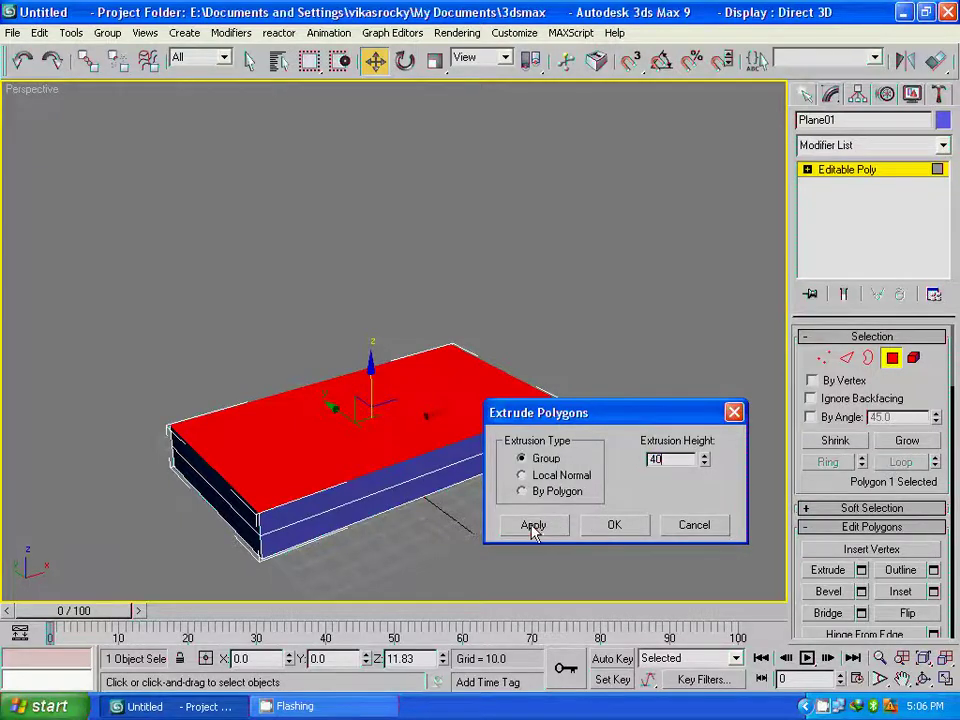
pyautogui.click(531, 525)
pyautogui.moveTo(680, 462); pyautogui.dragTo(640, 470)
pyautogui.write('3')
pyautogui.click(548, 527)
# Add further 40 and 3 unit extrusions as floor layers, then deselect the top face
pyautogui.moveTo(678, 462); pyautogui.dragTo(638, 467)
pyautogui.click(615, 527)
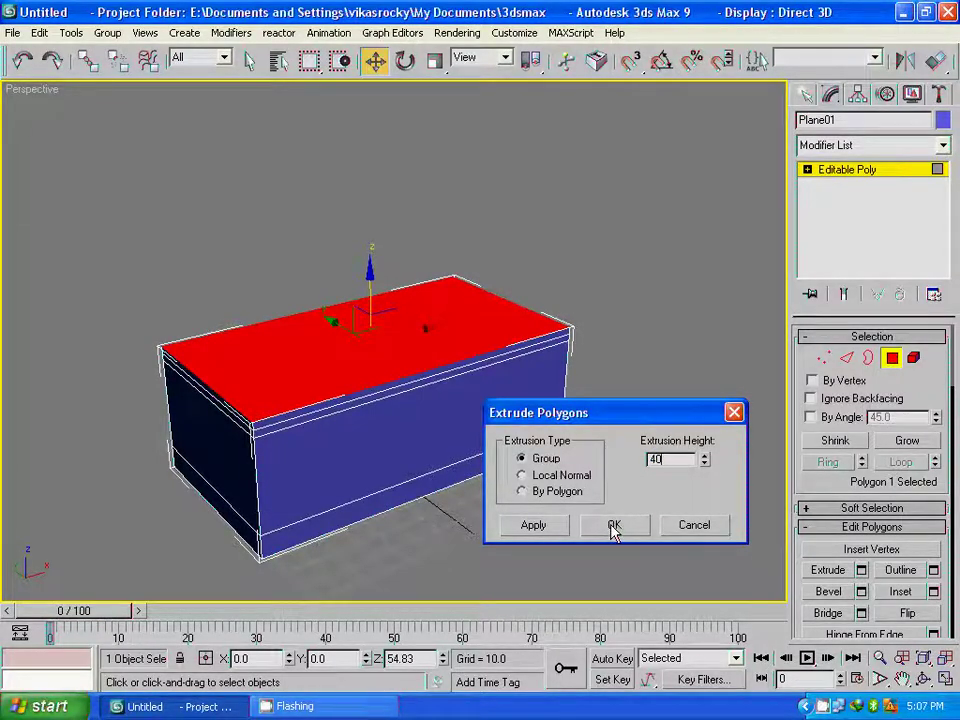
pyautogui.click(546, 530)
pyautogui.moveTo(686, 461); pyautogui.dragTo(628, 466)
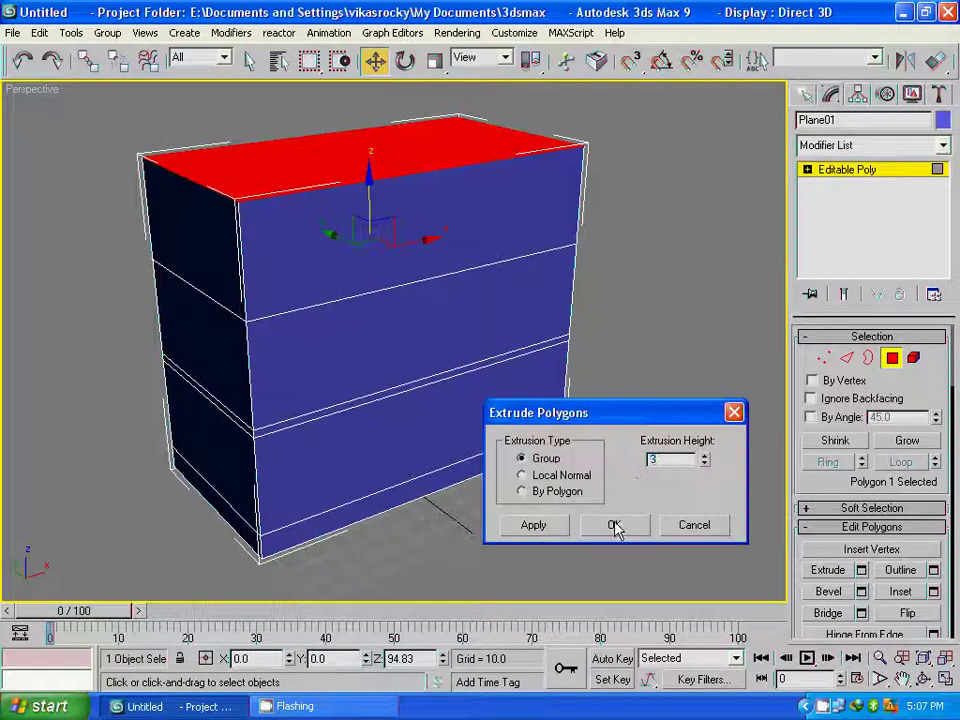
pyautogui.click(615, 526)
pyautogui.click(655, 404)
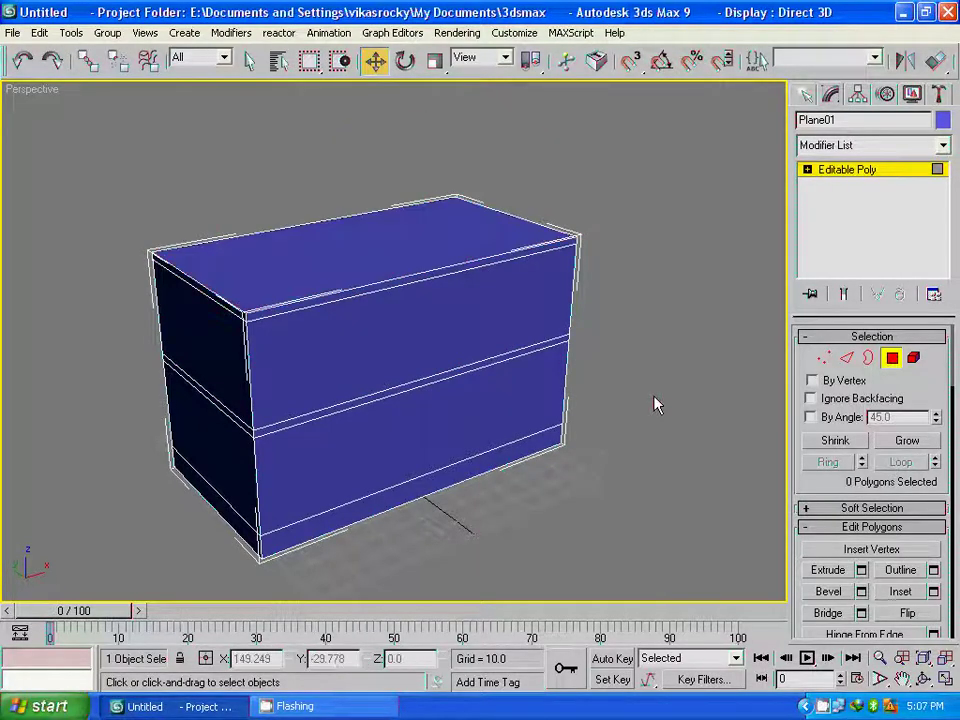
# Select the top, middle and bottom front edges of the box
pyautogui.moveTo(658, 377)
pyautogui.keyDown('alt'); pyautogui.mouseDown(button='middle')
pyautogui.moveTo(514, 360)
pyautogui.moveTo(530, 341)
pyautogui.moveTo(538, 361)
pyautogui.mouseUp(button='middle'); pyautogui.keyUp('alt')
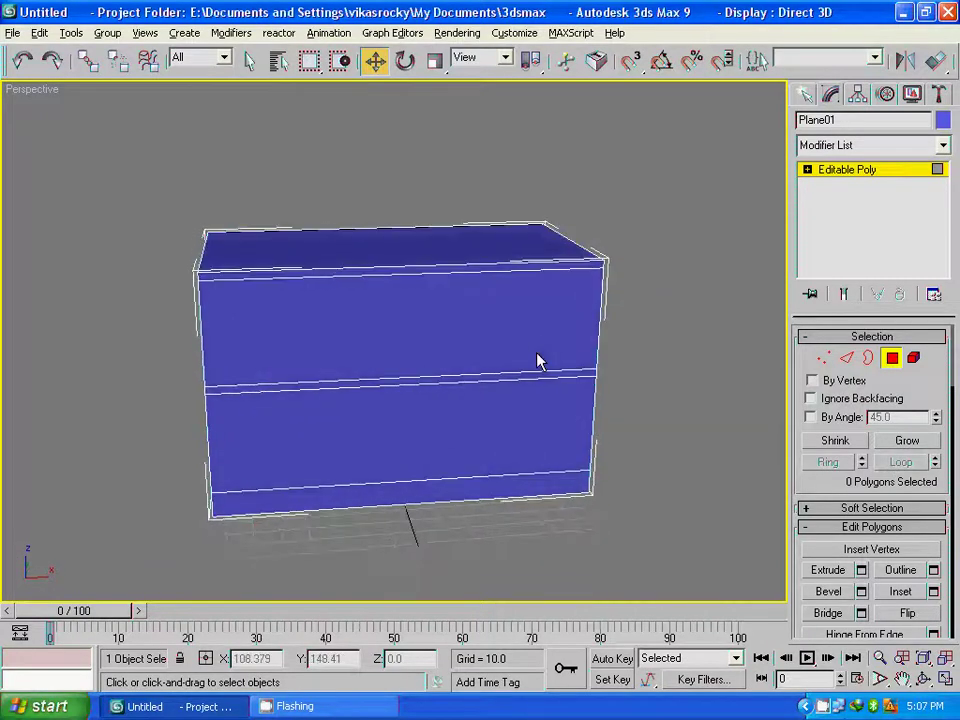
pyautogui.click(846, 358)
pyautogui.click(428, 272)
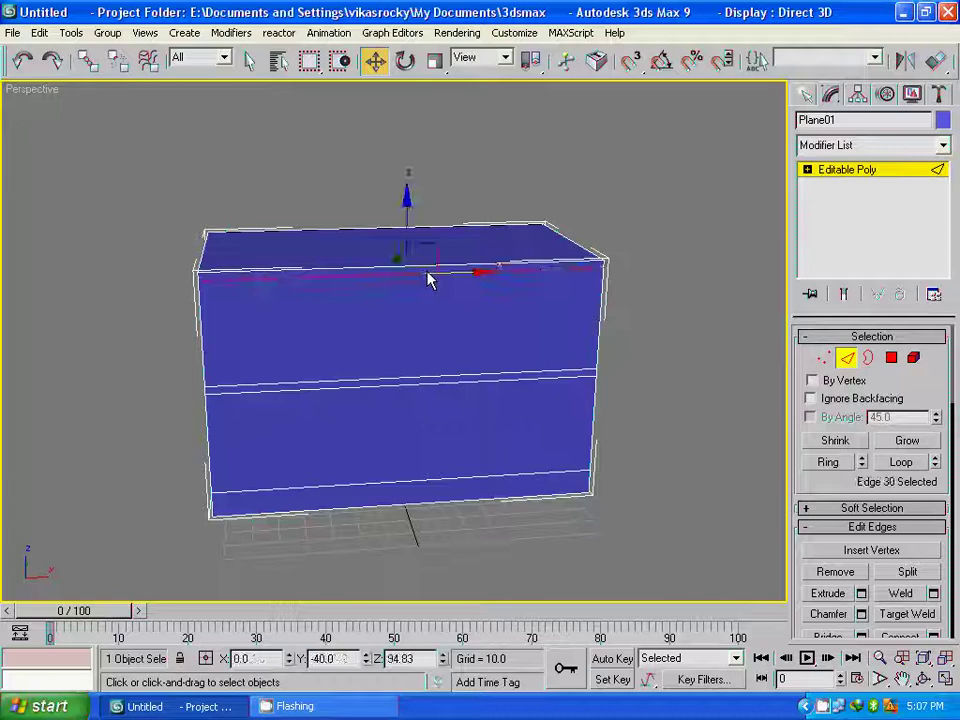
pyautogui.keyDown('ctrl'); pyautogui.click(375, 273); pyautogui.keyUp('ctrl')
pyautogui.keyDown('ctrl'); pyautogui.click(390, 383); pyautogui.keyUp('ctrl')
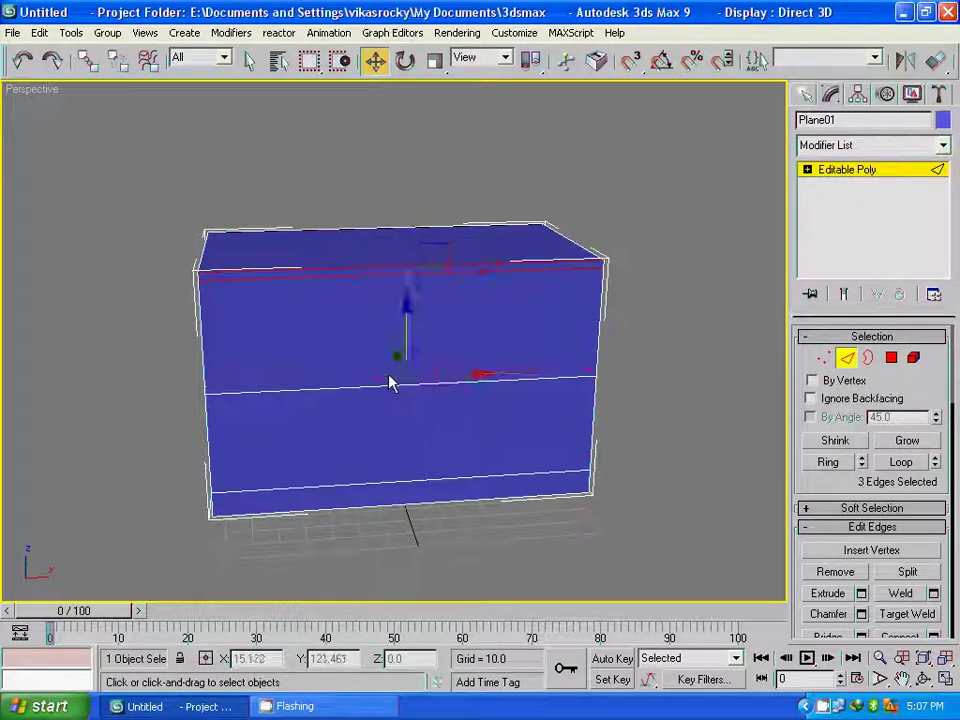
pyautogui.keyDown('ctrl'); pyautogui.click(386, 391); pyautogui.keyUp('ctrl')
pyautogui.keyDown('ctrl'); pyautogui.click(393, 491); pyautogui.keyUp('ctrl')
pyautogui.keyDown('ctrl'); pyautogui.click(398, 511); pyautogui.keyUp('ctrl')
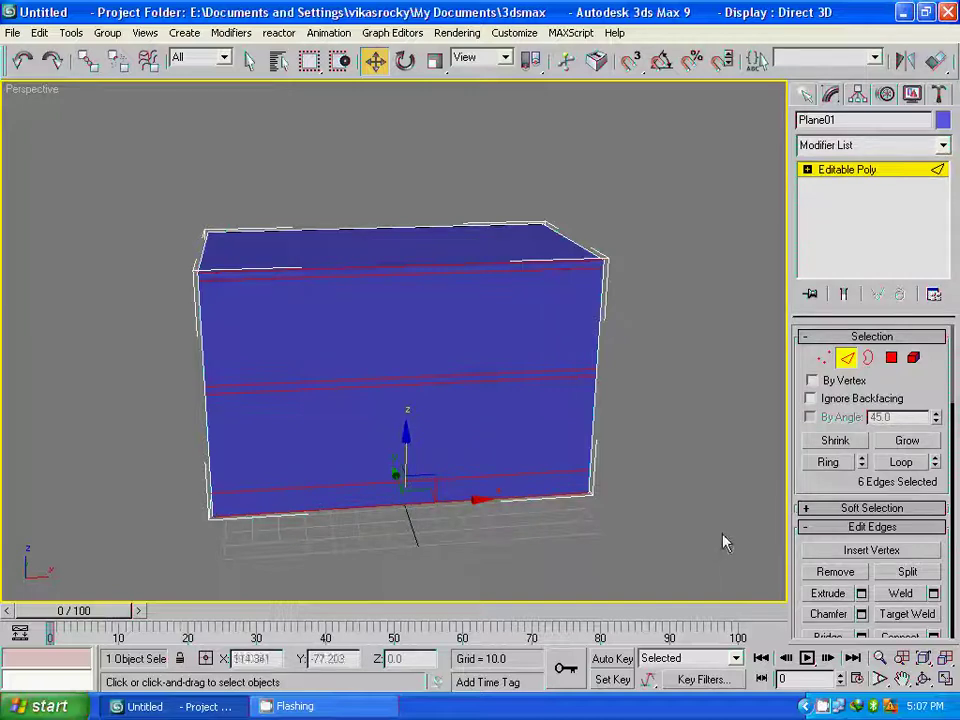
# Connect the selected edges with 2 segments and Pinch -10
pyautogui.scroll(-3, 932, 498)
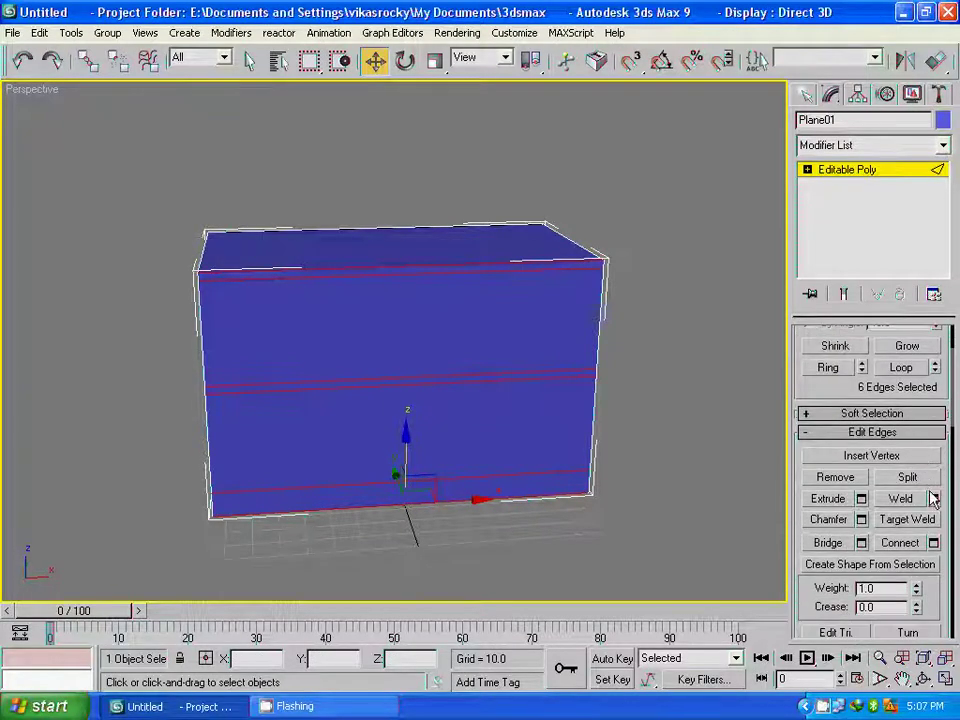
pyautogui.click(932, 543)
pyautogui.click(603, 455)
pyautogui.doubleClick(664, 463)
pyautogui.write('-10')
pyautogui.click(611, 542)
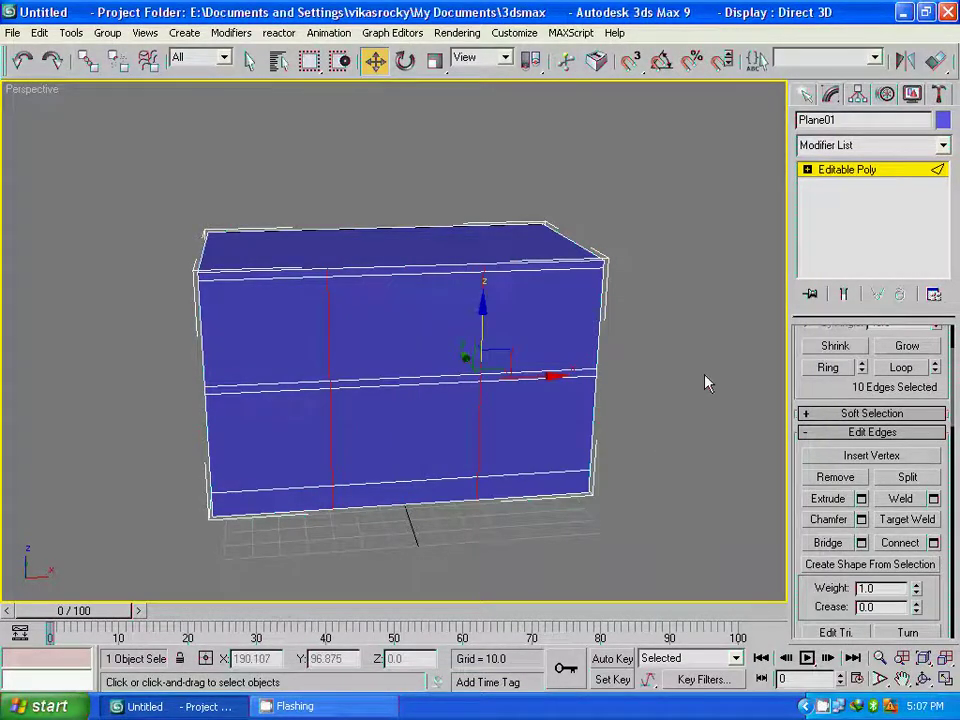
pyautogui.keyDown('alt'); pyautogui.moveTo(697, 511); pyautogui.dragTo(502, 494, button='middle'); pyautogui.keyUp('alt')
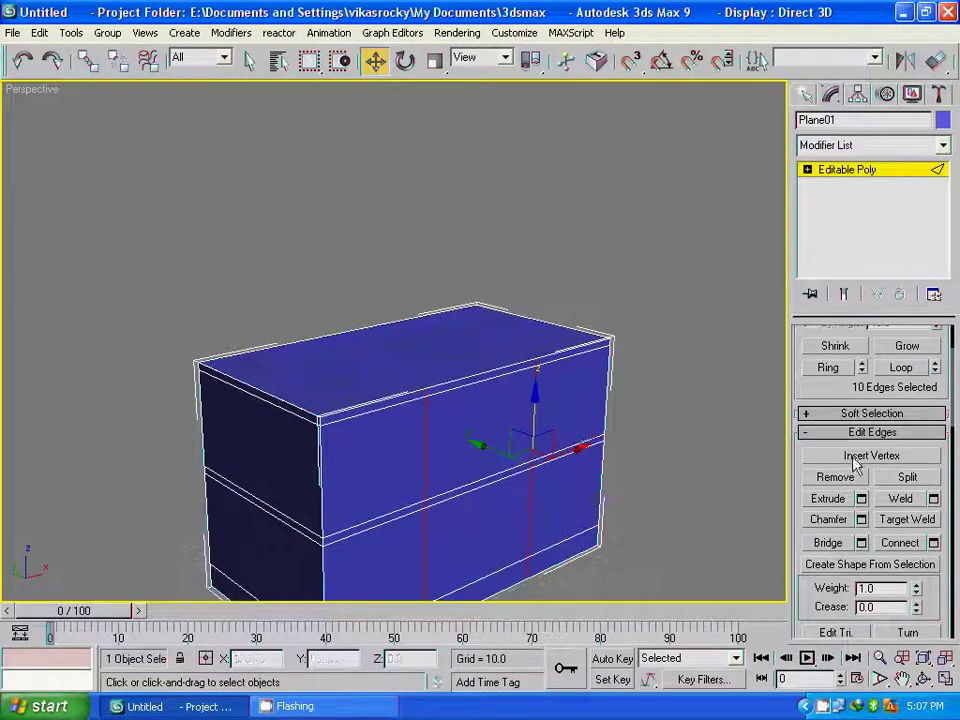
# Select the three thin central strip polygons on the front face
pyautogui.click(807, 169)
pyautogui.click(843, 230)
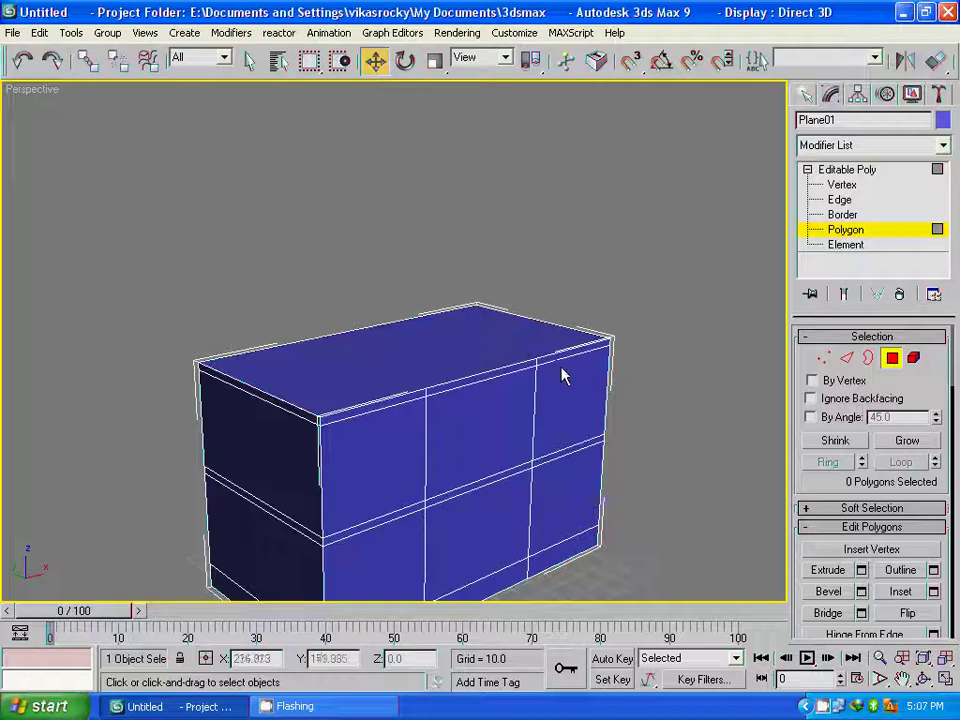
pyautogui.click(484, 386)
pyautogui.moveTo(531, 364)
pyautogui.keyDown('alt'); pyautogui.mouseDown(button='middle')
pyautogui.moveTo(521, 392)
pyautogui.moveTo(480, 400)
pyautogui.mouseUp(button='middle'); pyautogui.keyUp('alt')
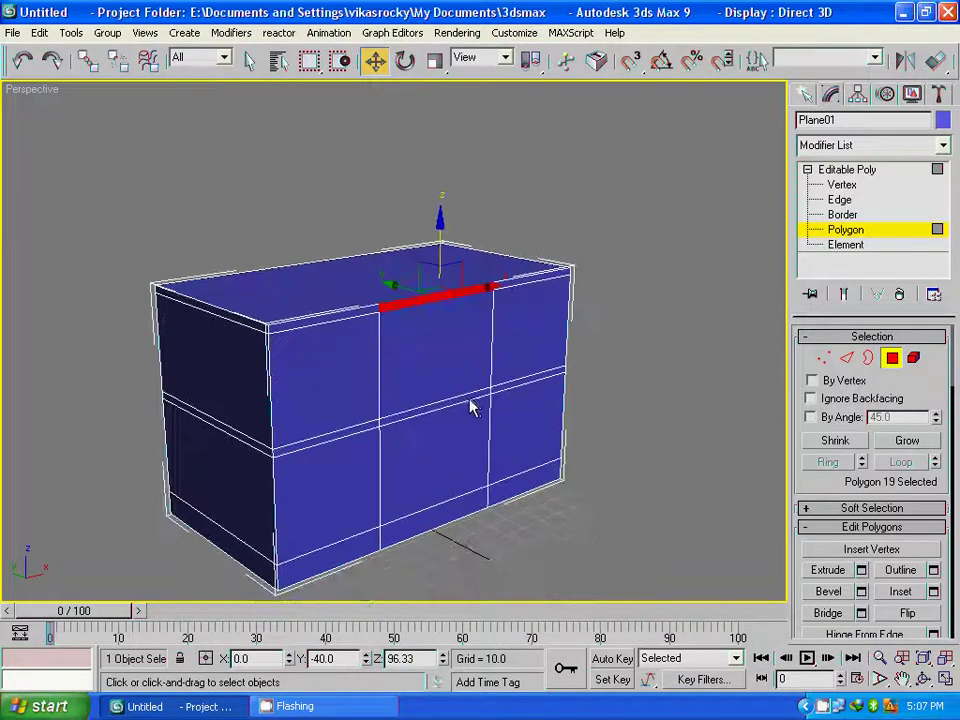
pyautogui.keyDown('ctrl'); pyautogui.click(465, 405); pyautogui.keyUp('ctrl')
pyautogui.keyDown('ctrl'); pyautogui.click(440, 530); pyautogui.keyUp('ctrl')
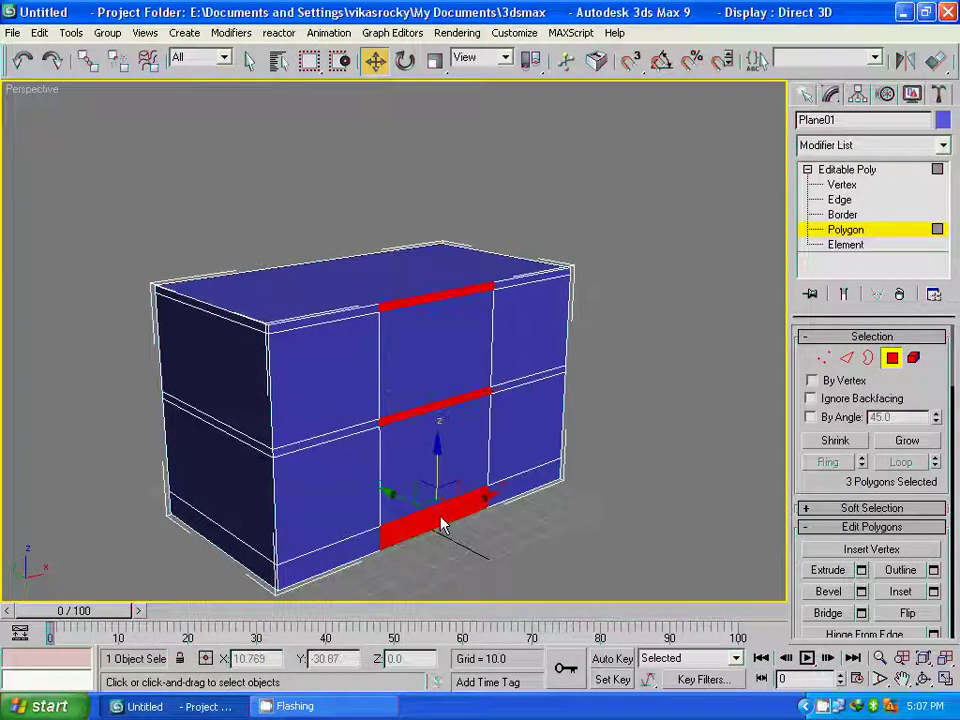
# Extrude the strips and pull them forward along Y in Top view as balconies
pyautogui.click(861, 570)
pyautogui.click(618, 530)
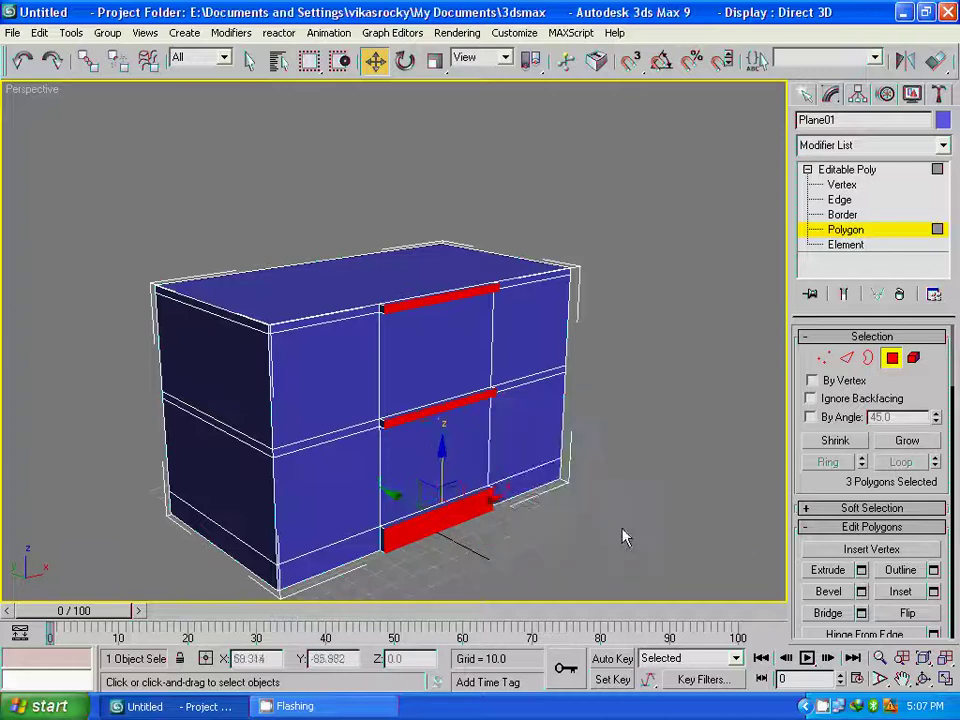
pyautogui.press('t')
pyautogui.moveTo(412, 366); pyautogui.dragTo(478, 390, button='middle')
pyautogui.moveTo(457, 378); pyautogui.dragTo(455, 450)
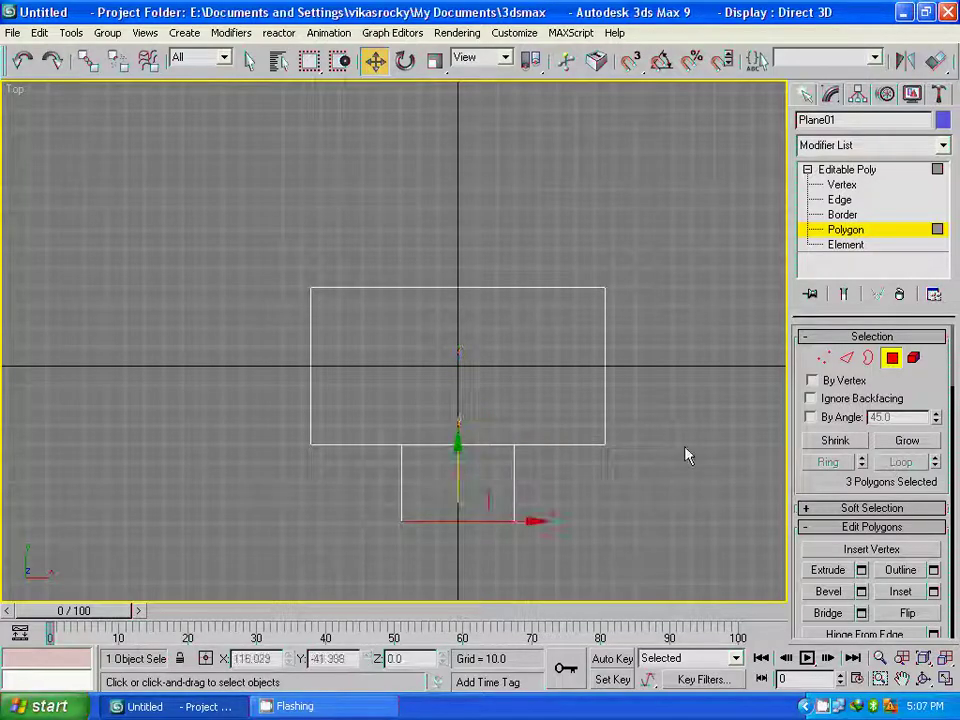
pyautogui.press('p')
pyautogui.keyDown('alt'); pyautogui.moveTo(583, 491); pyautogui.dragTo(527, 388, button='middle'); pyautogui.keyUp('alt')
pyautogui.hotkey('ctrl', 'd')
# Connect the balcony slab and top front edges with one centre line, Pinch 0
pyautogui.press('2')
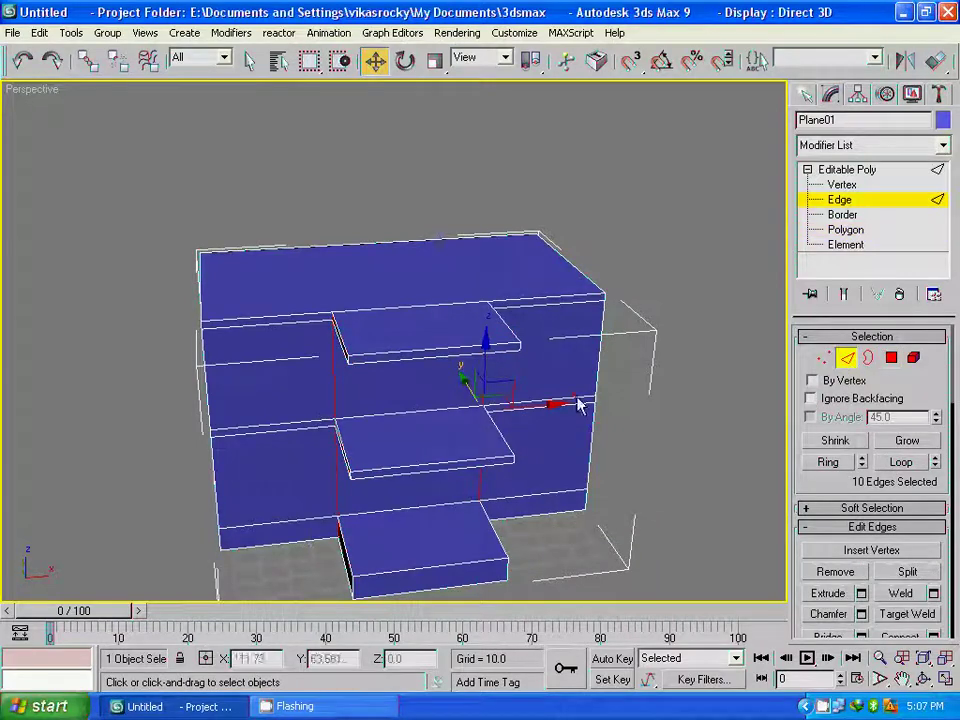
pyautogui.click(429, 362)
pyautogui.keyDown('ctrl'); pyautogui.click(395, 348); pyautogui.keyUp('ctrl')
pyautogui.keyDown('ctrl'); pyautogui.click(377, 315); pyautogui.keyUp('ctrl')
pyautogui.keyDown('ctrl'); pyautogui.click(356, 251); pyautogui.keyUp('ctrl')
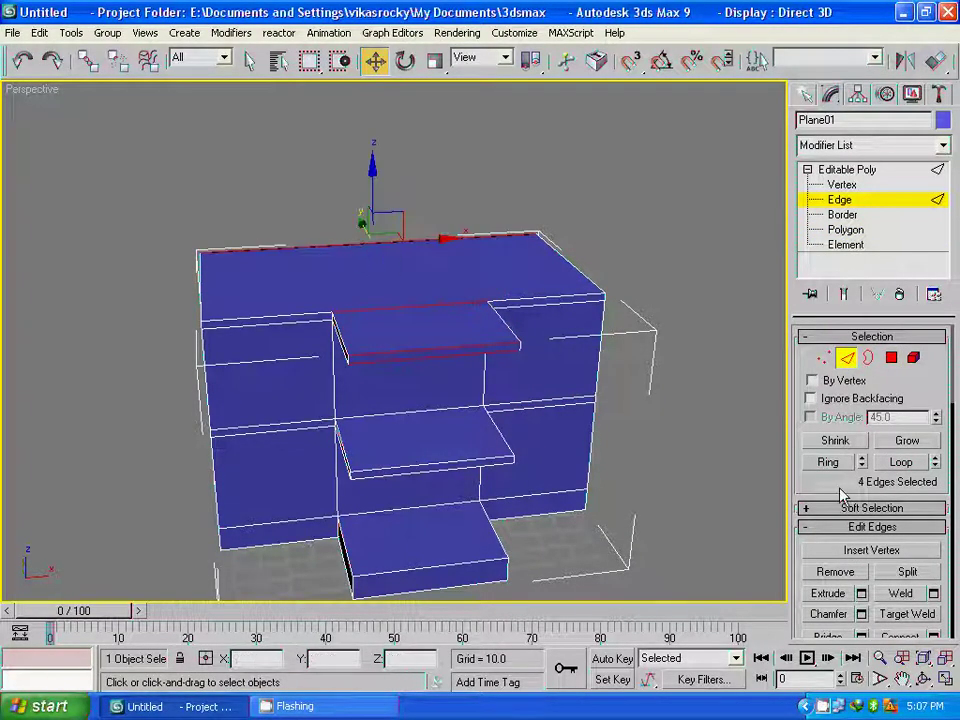
pyautogui.scroll(-3, 932, 517)
pyautogui.click(930, 519)
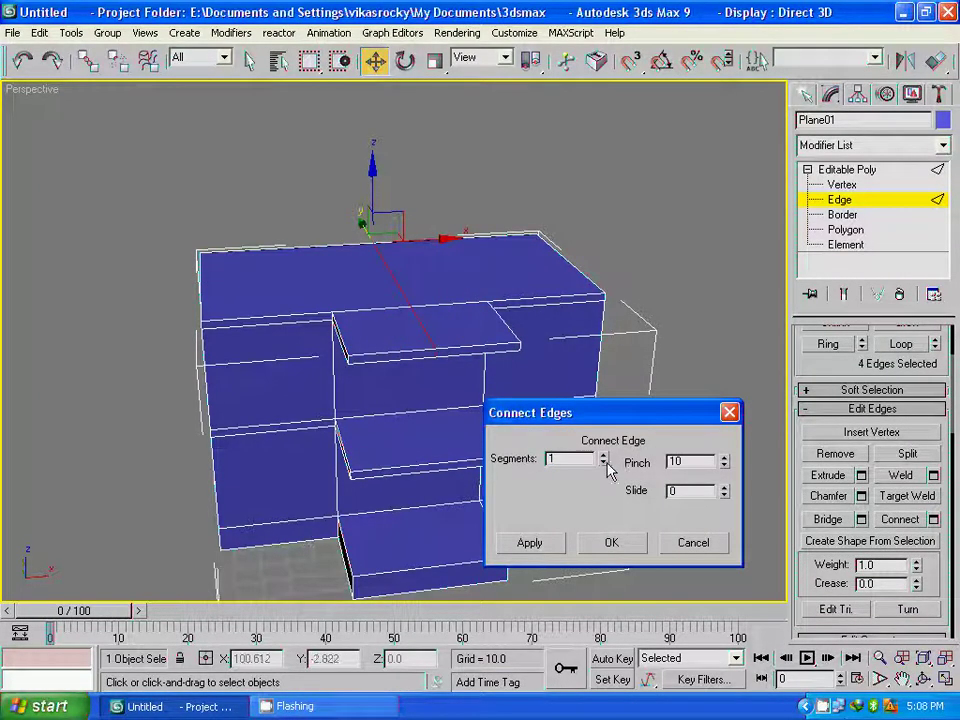
pyautogui.doubleClick(688, 462)
pyautogui.write('0')
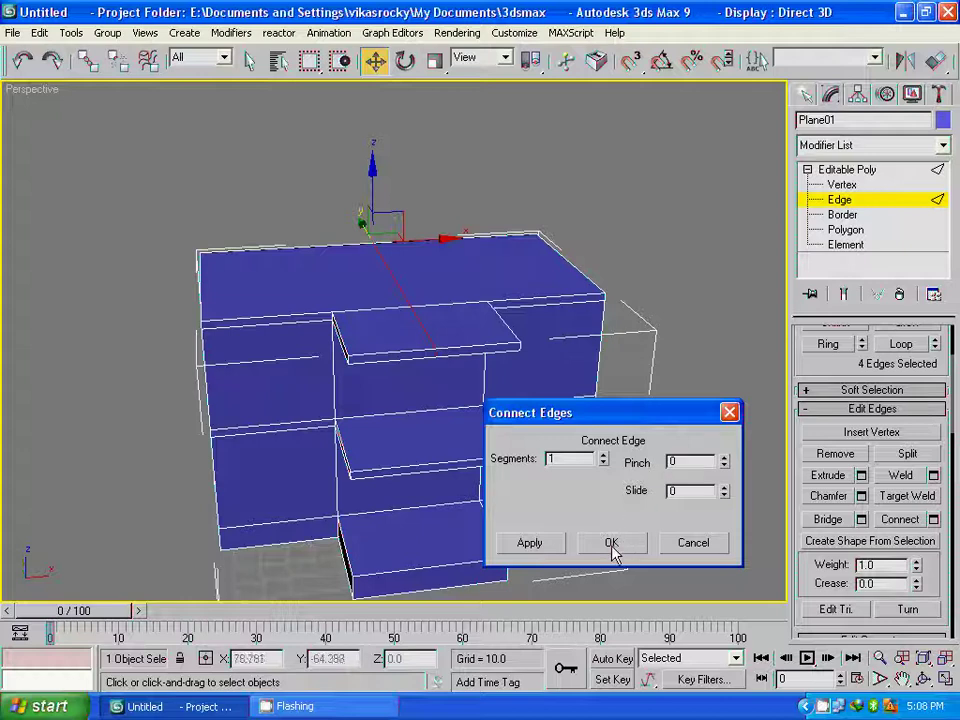
pyautogui.click(611, 542)
# Select four top edges of the box for another centre connection
pyautogui.keyDown('alt'); pyautogui.moveTo(668, 447); pyautogui.dragTo(407, 392, button='middle'); pyautogui.keyUp('alt')
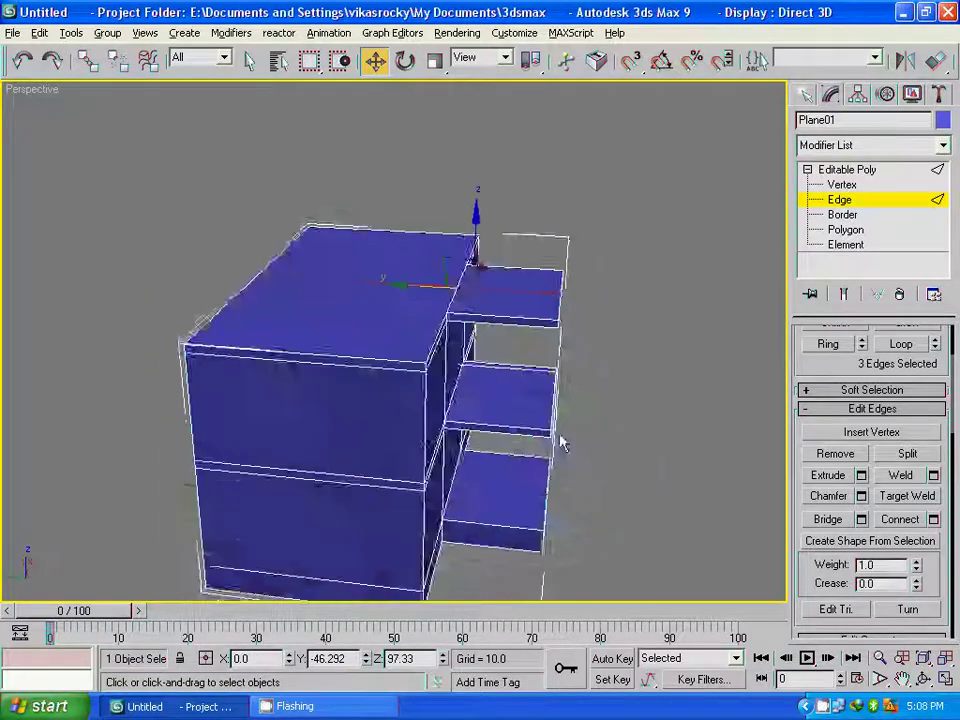
pyautogui.click(383, 374)
pyautogui.keyDown('ctrl'); pyautogui.click(375, 370); pyautogui.keyUp('ctrl')
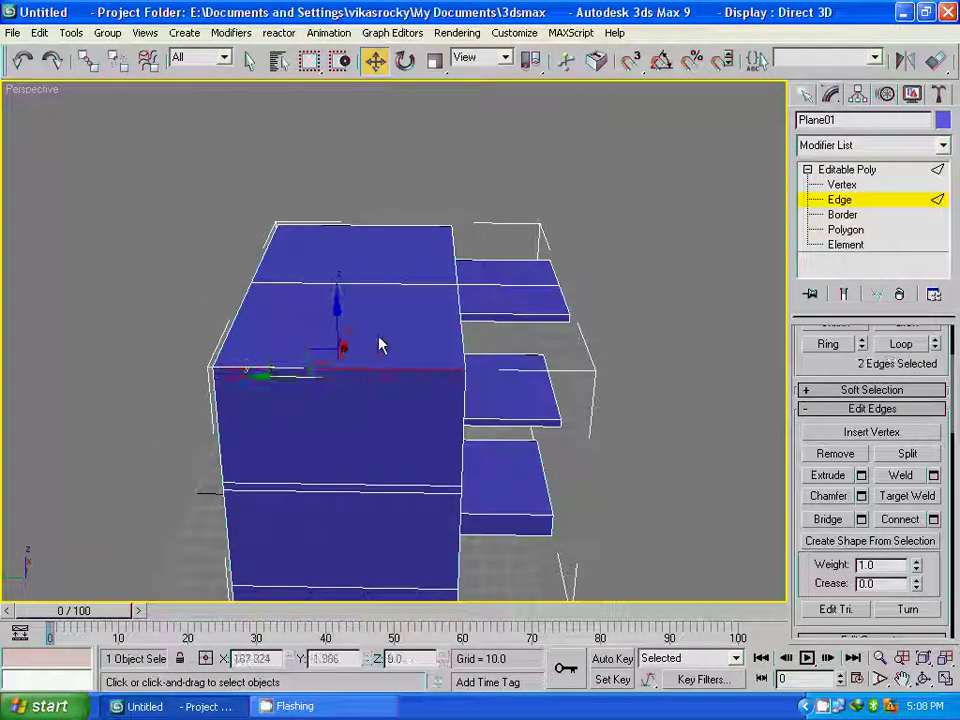
pyautogui.keyDown('ctrl'); pyautogui.click(373, 285); pyautogui.keyUp('ctrl')
pyautogui.keyDown('ctrl'); pyautogui.click(370, 225); pyautogui.keyUp('ctrl')
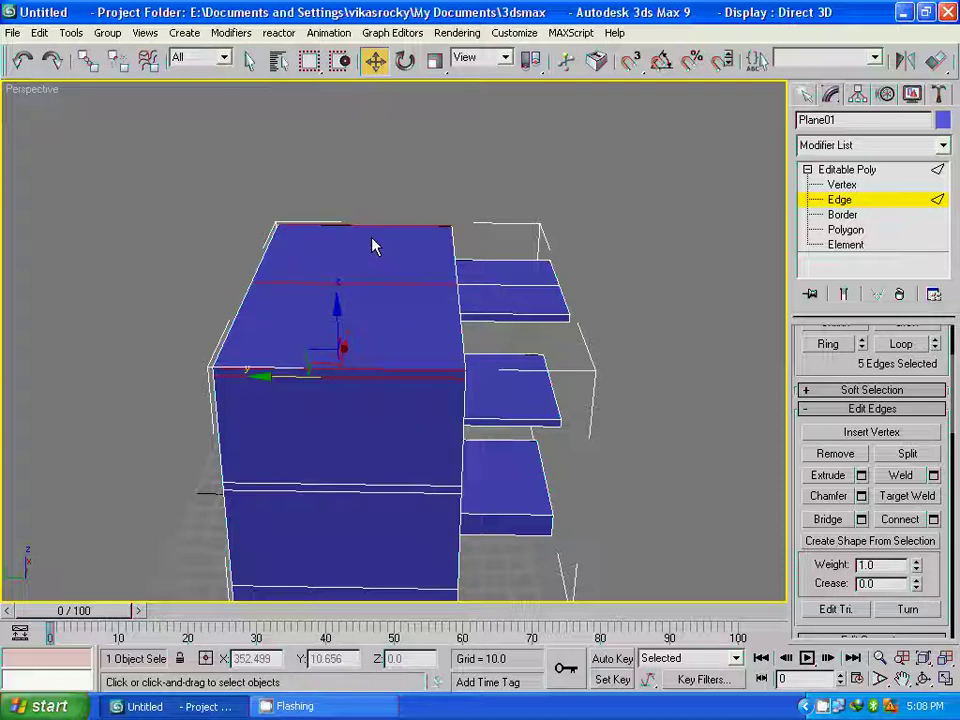
pyautogui.click(934, 519)
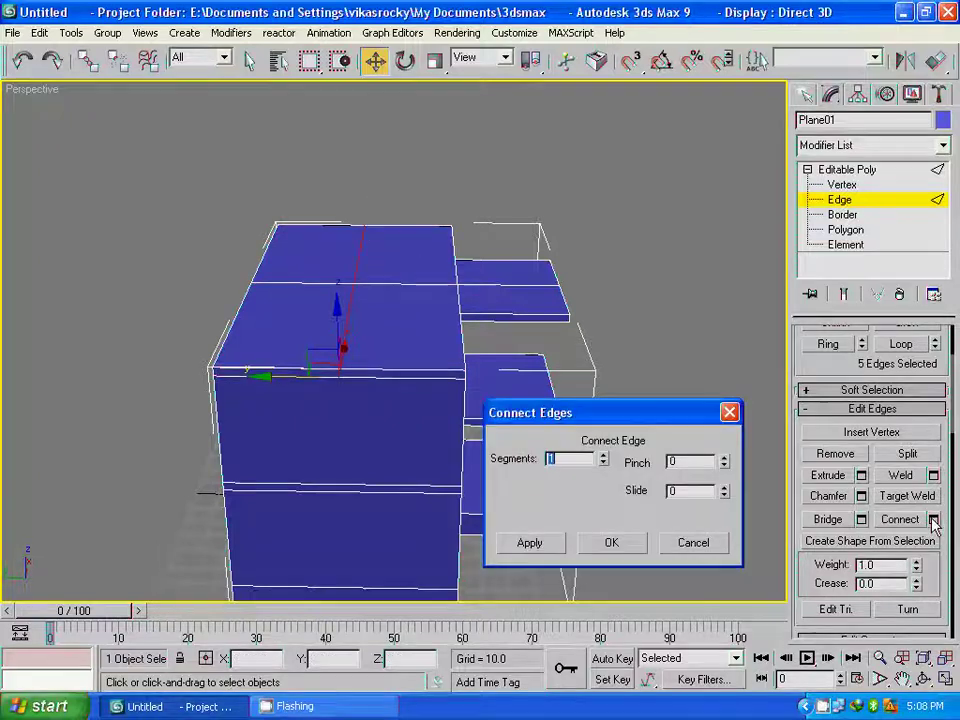
# Confirm the top centre edge and select the ridge vertices, including the front gable's
pyautogui.click(613, 542)
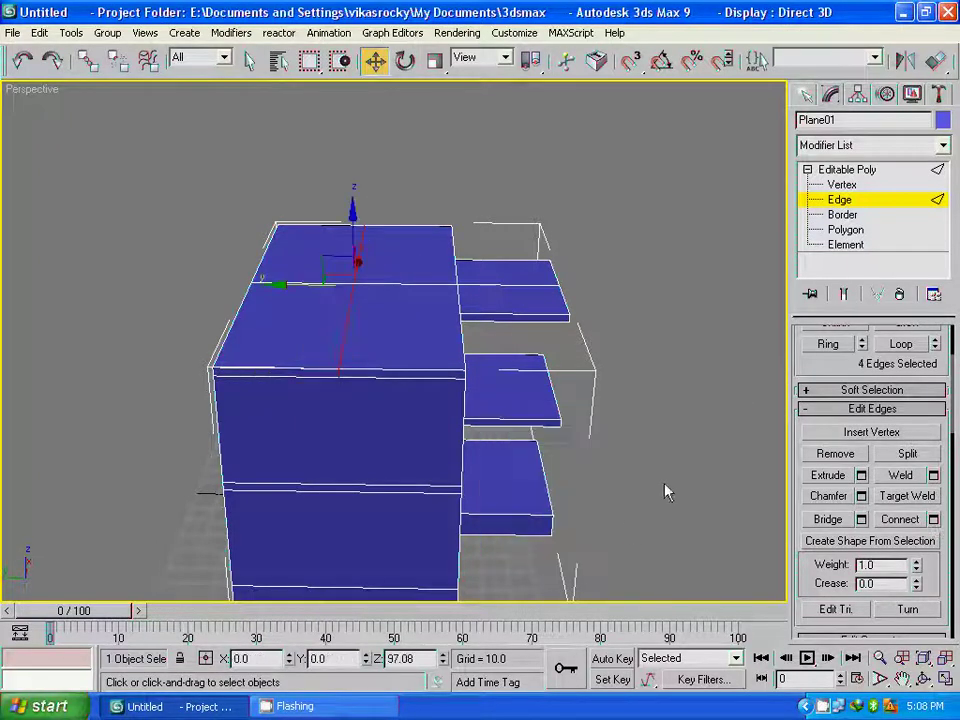
pyautogui.click(842, 186)
pyautogui.keyDown('alt'); pyautogui.moveTo(589, 407); pyautogui.dragTo(594, 386, button='middle'); pyautogui.keyUp('alt')
pyautogui.moveTo(329, 223); pyautogui.dragTo(380, 358)
pyautogui.moveTo(568, 375)
pyautogui.keyDown('alt'); pyautogui.mouseDown(button='middle')
pyautogui.moveTo(630, 326)
pyautogui.moveTo(531, 381)
pyautogui.moveTo(422, 376)
pyautogui.mouseUp(button='middle'); pyautogui.keyUp('alt')
pyautogui.keyDown('ctrl'); pyautogui.click(427, 358); pyautogui.keyUp('ctrl')
pyautogui.keyDown('ctrl'); pyautogui.click(480, 444); pyautogui.keyUp('ctrl')
# Raise the ridge vertices along Z into gabled roofs, checking in Left view and adjusting slightly
pyautogui.moveTo(573, 457)
pyautogui.keyDown('alt'); pyautogui.mouseDown(button='middle')
pyautogui.moveTo(570, 527)
pyautogui.moveTo(553, 407)
pyautogui.moveTo(523, 360)
pyautogui.moveTo(490, 356)
pyautogui.moveTo(574, 392)
pyautogui.moveTo(540, 418)
pyautogui.moveTo(579, 418)
pyautogui.moveTo(499, 354)
pyautogui.moveTo(490, 415)
pyautogui.mouseUp(button='middle'); pyautogui.keyUp('alt')
pyautogui.moveTo(388, 284); pyautogui.dragTo(390, 221)
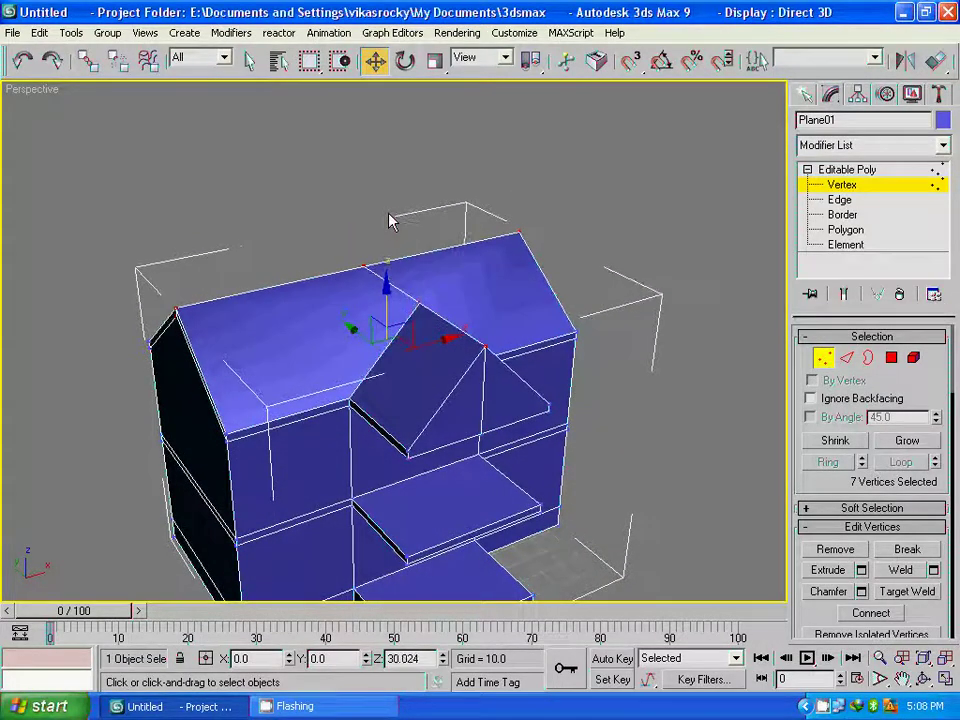
pyautogui.press('l')
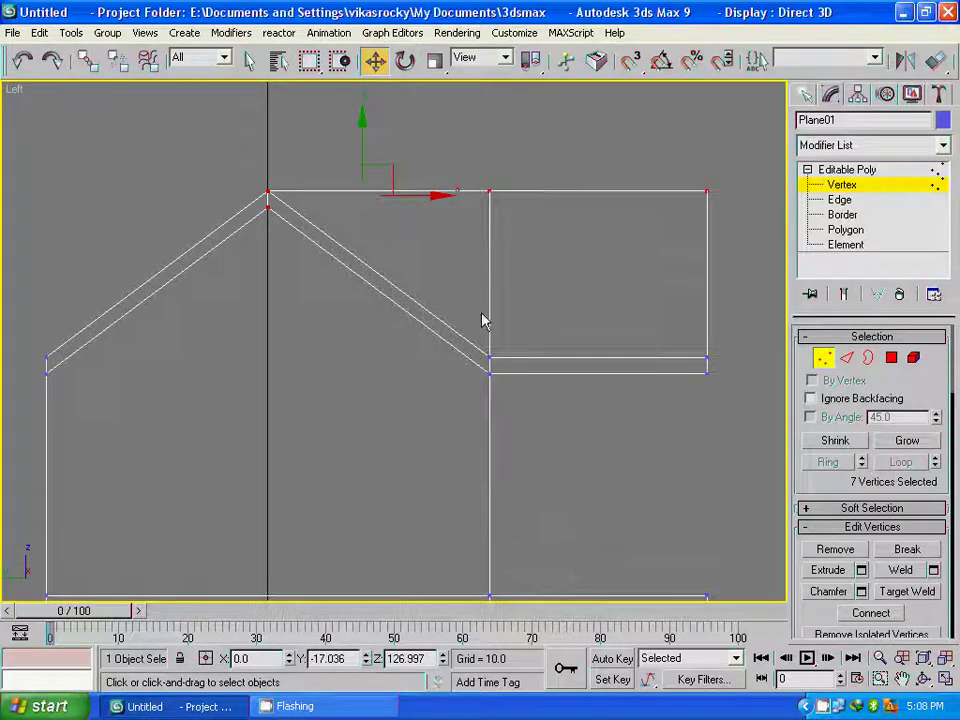
pyautogui.moveTo(417, 275); pyautogui.dragTo(461, 381, button='middle')
pyautogui.moveTo(410, 229); pyautogui.dragTo(411, 243)
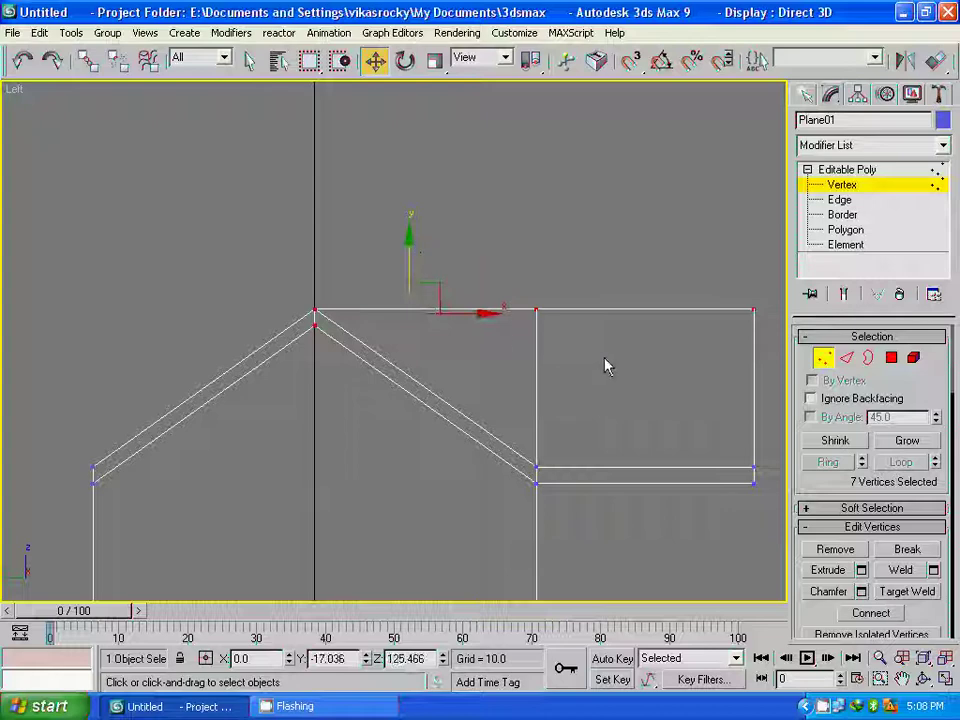
pyautogui.press('p')
pyautogui.moveTo(595, 410)
pyautogui.keyDown('alt'); pyautogui.mouseDown(button='middle')
pyautogui.moveTo(574, 418)
pyautogui.moveTo(533, 388)
pyautogui.moveTo(544, 381)
pyautogui.moveTo(578, 399)
pyautogui.moveTo(544, 379)
pyautogui.moveTo(516, 381)
pyautogui.mouseUp(button='middle'); pyautogui.keyUp('alt')
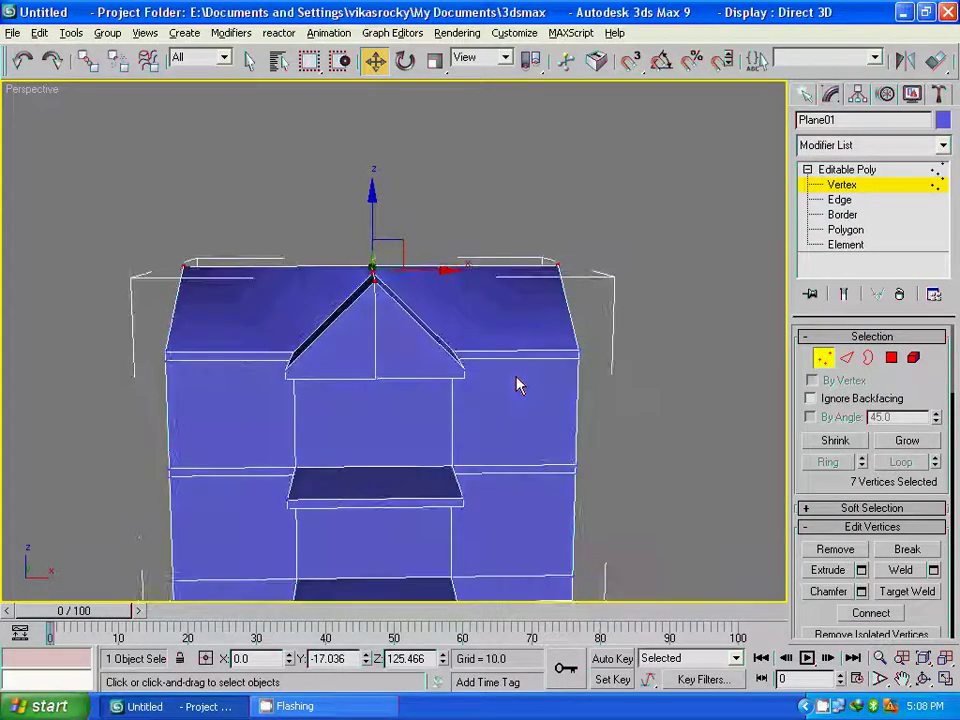
pyautogui.click(375, 175)
pyautogui.hotkey('ctrl', 'z')
pyautogui.moveTo(373, 196); pyautogui.dragTo(371, 204)
# Select the five roof-edge polygons along the gables
pyautogui.press('4')
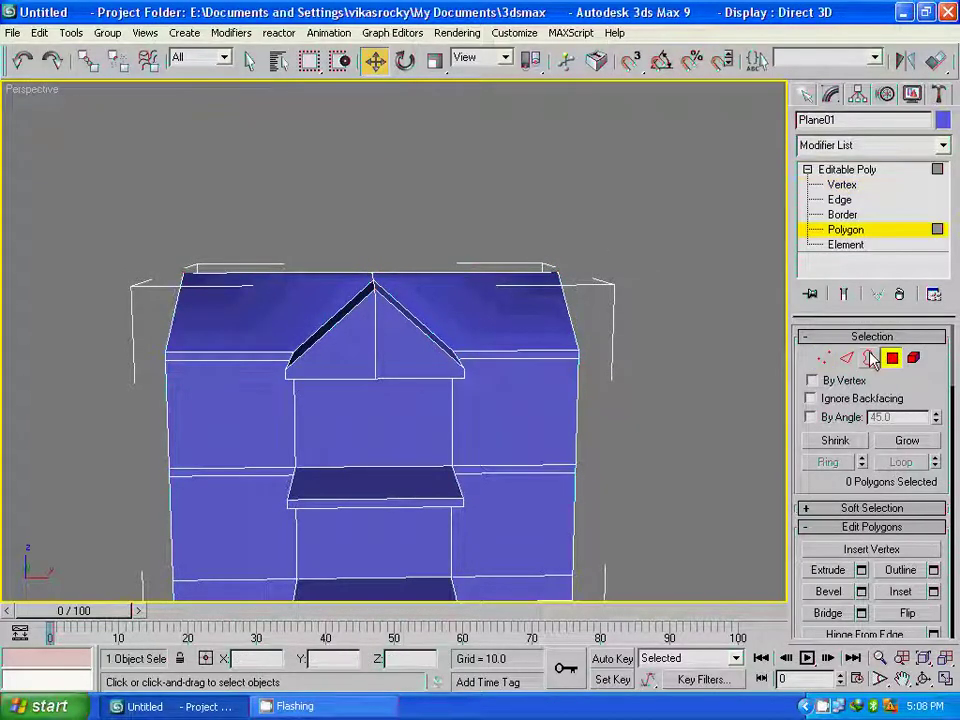
pyautogui.click(544, 368)
pyautogui.moveTo(649, 388)
pyautogui.keyDown('alt'); pyautogui.mouseDown(button='middle')
pyautogui.moveTo(439, 401)
pyautogui.moveTo(390, 420)
pyautogui.mouseUp(button='middle'); pyautogui.keyUp('alt')
pyautogui.keyDown('ctrl'); pyautogui.click(366, 378); pyautogui.keyUp('ctrl')
pyautogui.keyDown('ctrl'); pyautogui.click(381, 407); pyautogui.keyUp('ctrl')
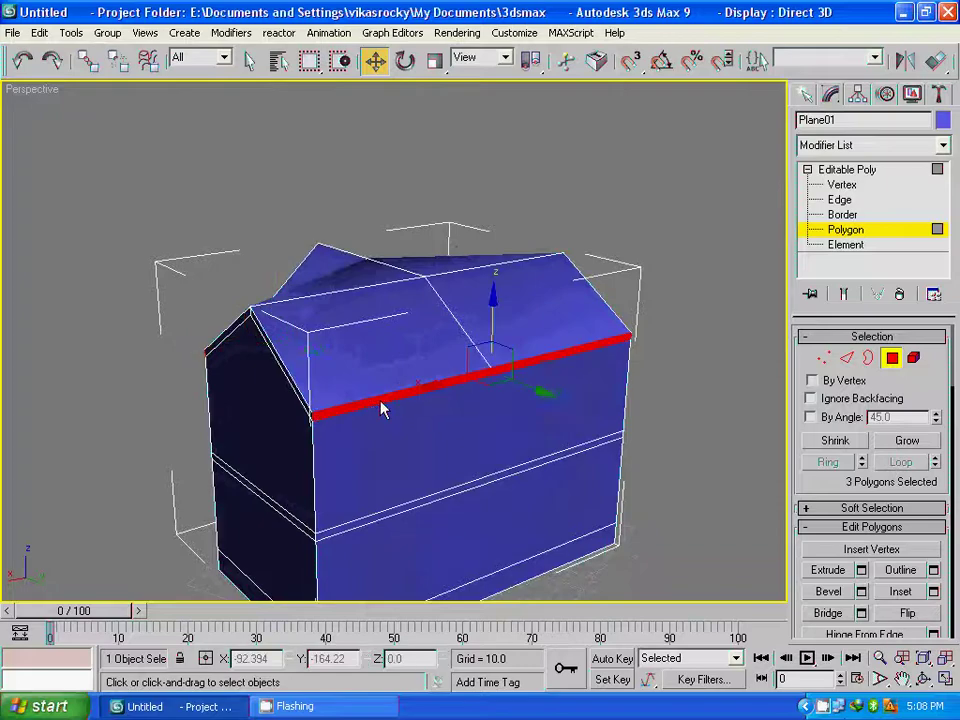
pyautogui.moveTo(613, 390)
pyautogui.keyDown('alt'); pyautogui.mouseDown(button='middle')
pyautogui.moveTo(418, 396)
pyautogui.moveTo(332, 381)
pyautogui.moveTo(465, 422)
pyautogui.moveTo(366, 457)
pyautogui.moveTo(409, 456)
pyautogui.moveTo(381, 437)
pyautogui.mouseUp(button='middle'); pyautogui.keyUp('alt')
pyautogui.keyDown('ctrl'); pyautogui.click(475, 398); pyautogui.keyUp('ctrl')
pyautogui.keyDown('ctrl'); pyautogui.click(365, 393); pyautogui.keyUp('ctrl')
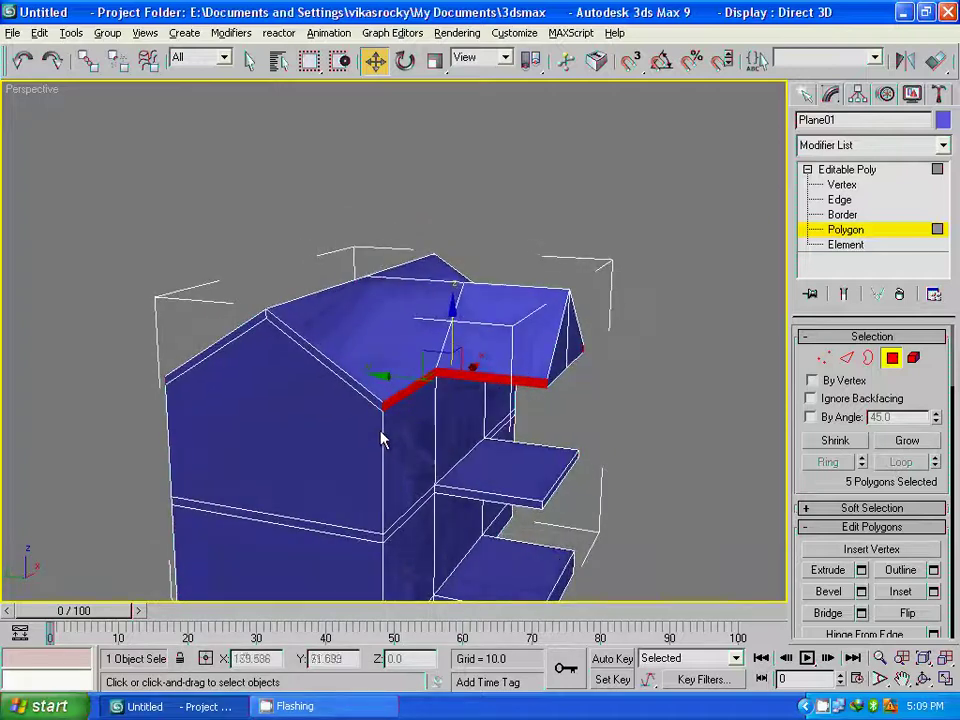
# Extrude the eave polygons by 8 and move them down in Left view
pyautogui.click(861, 570)
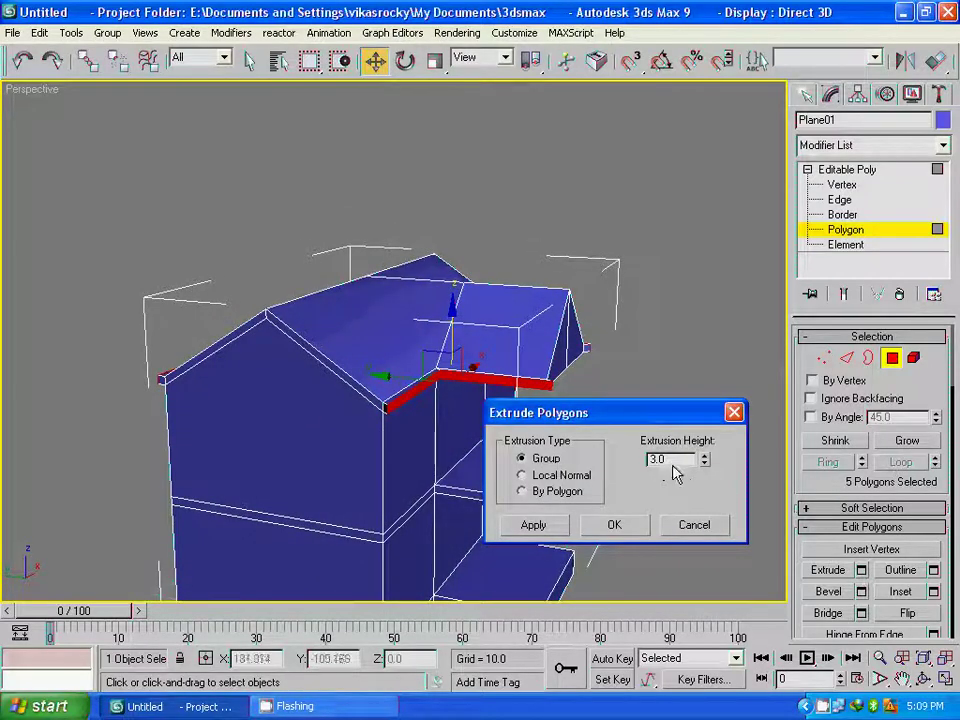
pyautogui.write('8')
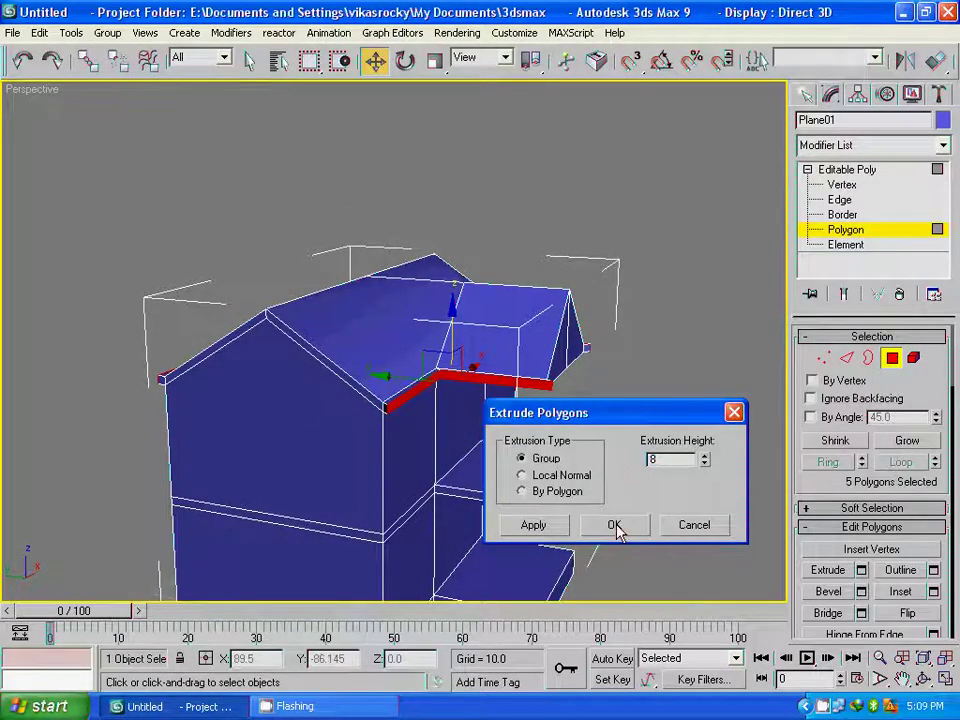
pyautogui.click(614, 526)
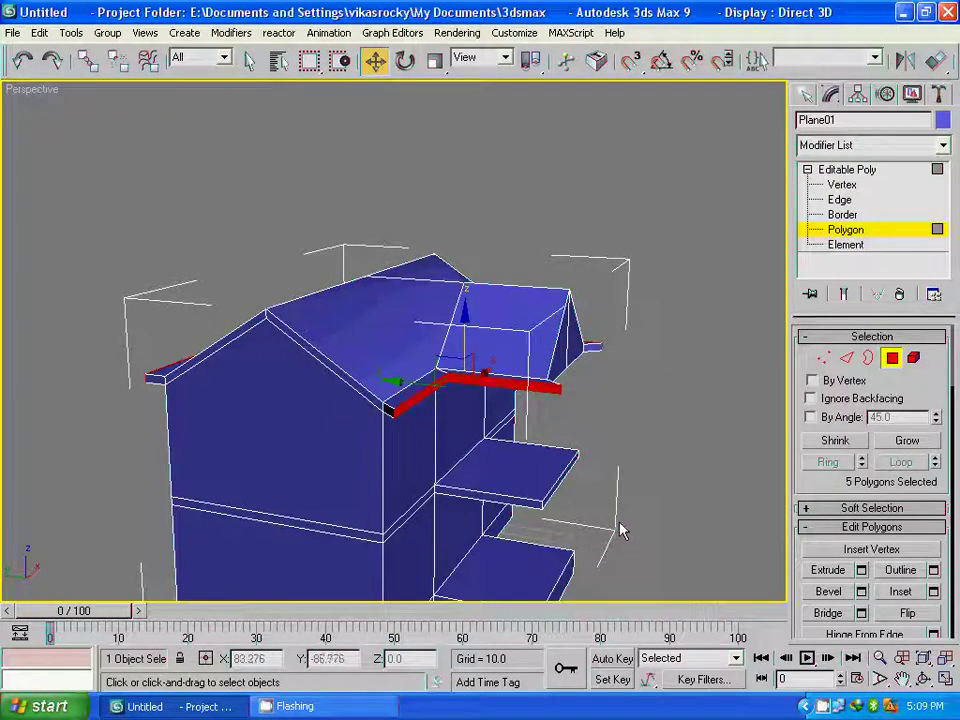
pyautogui.press('l')
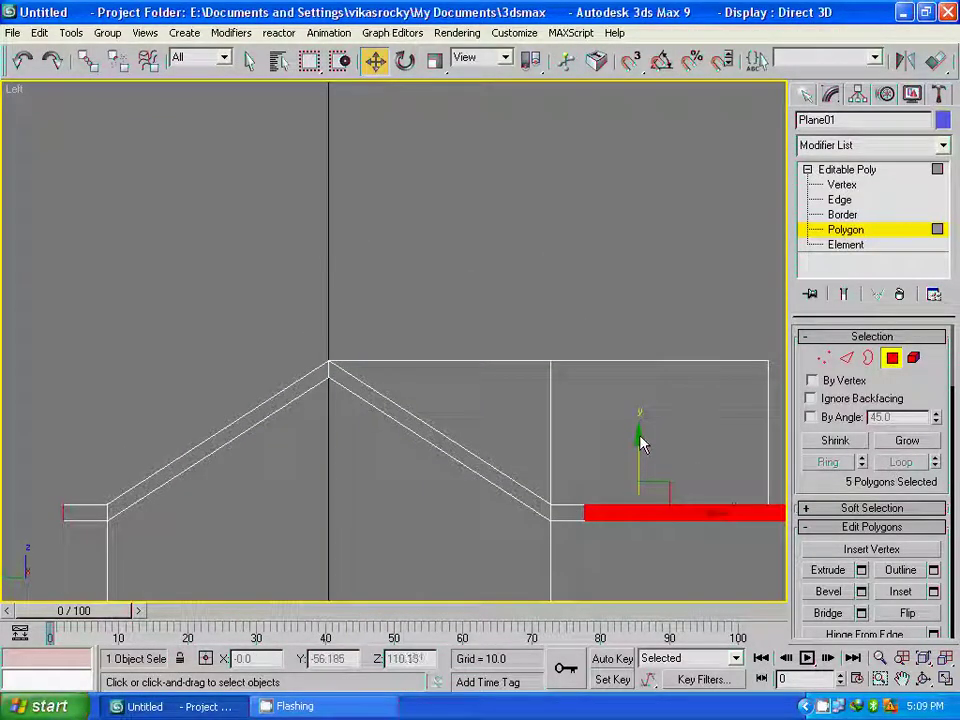
pyautogui.moveTo(641, 443); pyautogui.dragTo(636, 472)
pyautogui.moveTo(634, 475); pyautogui.dragTo(634, 474)
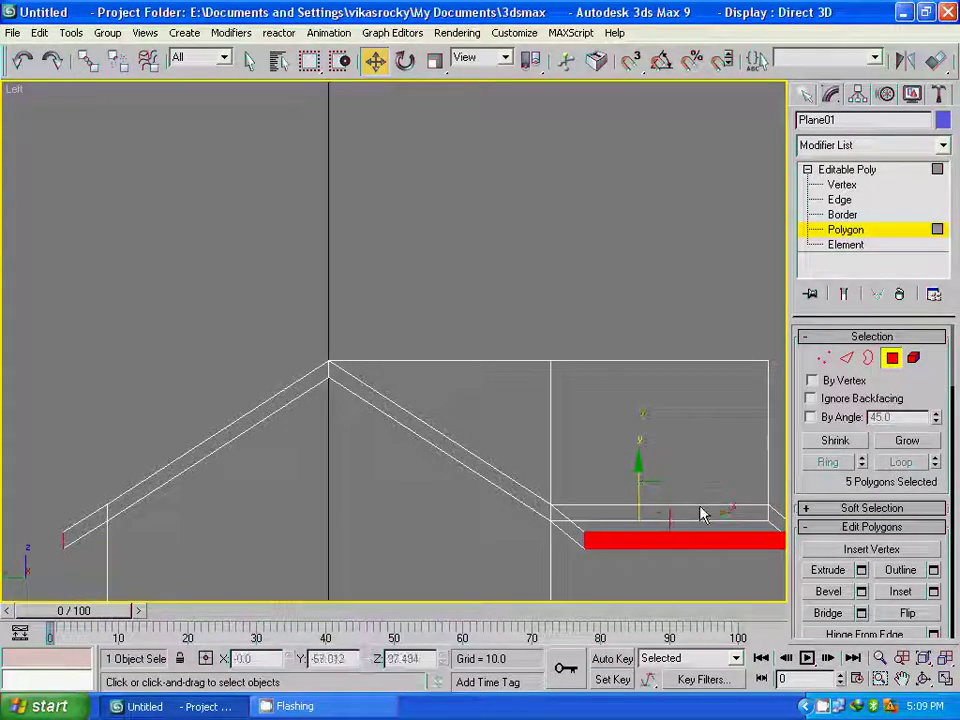
pyautogui.press('p')
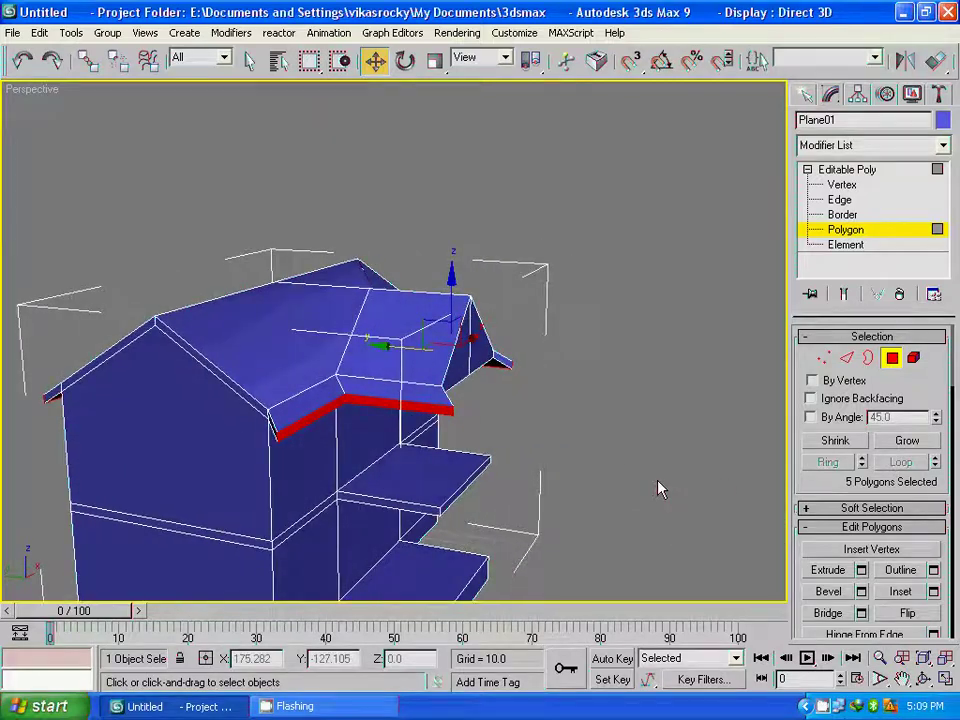
# Extrude the trim polygons again by Local Normal and drop them further below the roof edge
pyautogui.moveTo(655, 492); pyautogui.dragTo(652, 493)
pyautogui.click(864, 573)
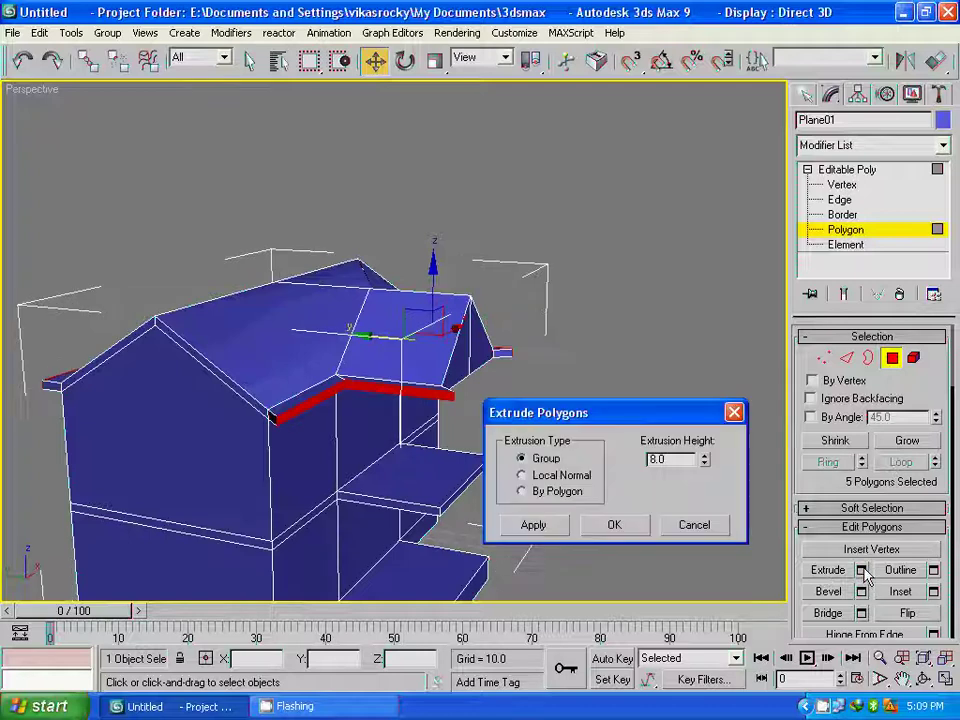
pyautogui.moveTo(560, 420); pyautogui.dragTo(629, 398)
pyautogui.click(590, 453)
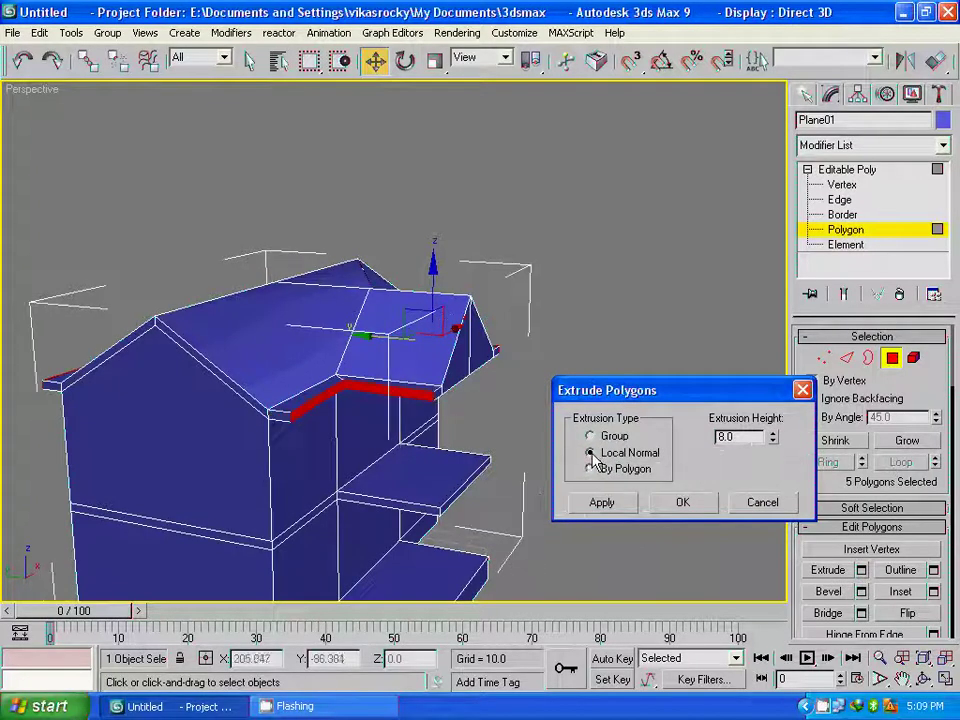
pyautogui.click(684, 503)
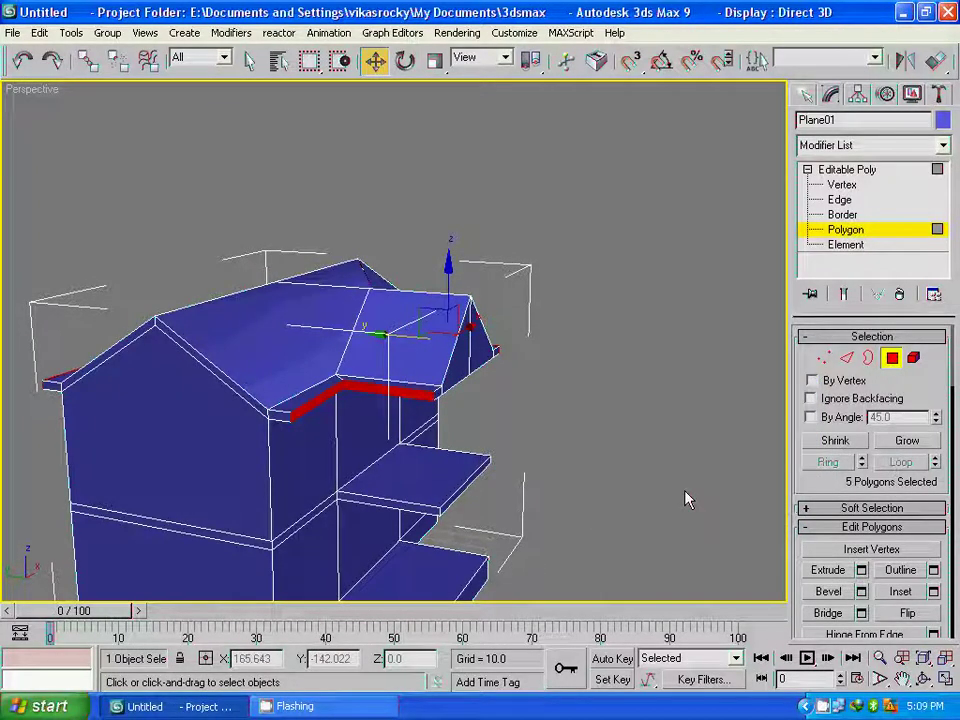
pyautogui.press('l')
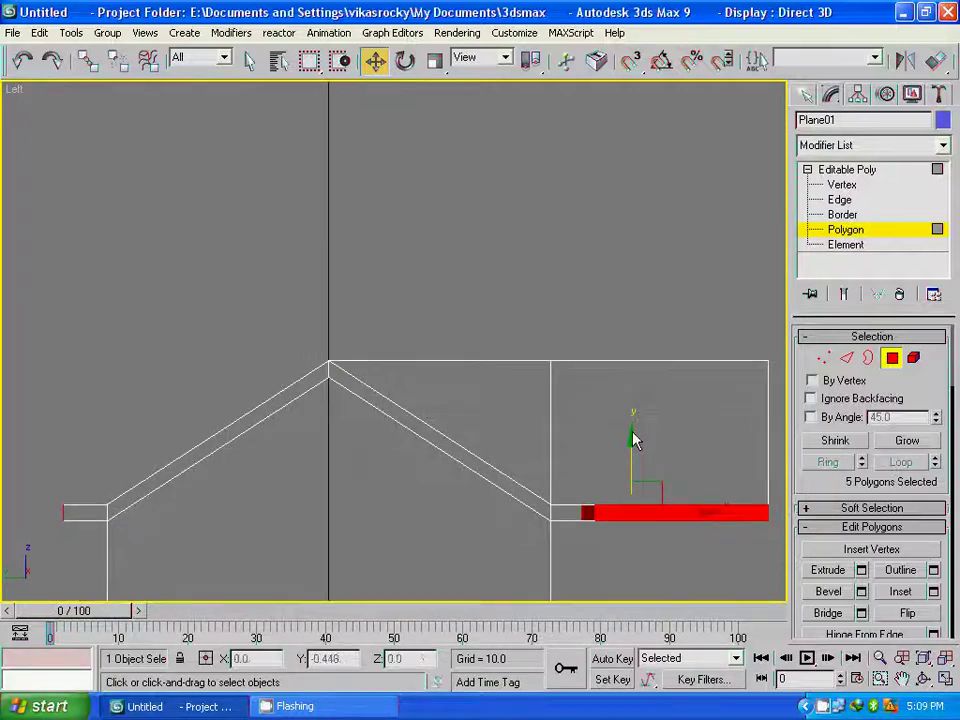
pyautogui.moveTo(633, 440); pyautogui.dragTo(633, 465)
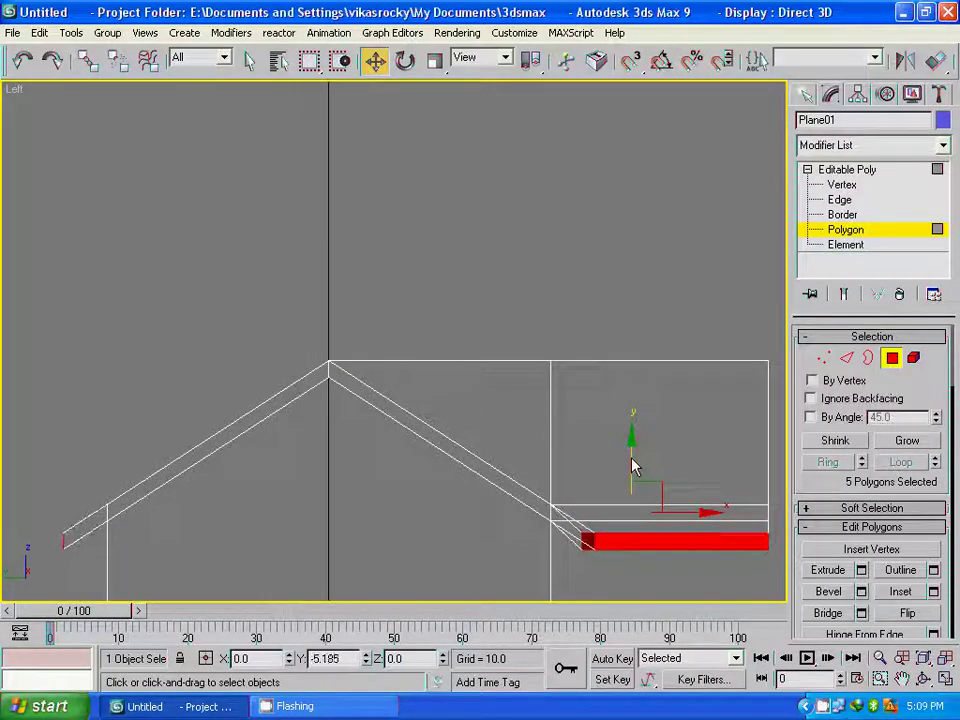
pyautogui.moveTo(633, 465); pyautogui.dragTo(633, 492)
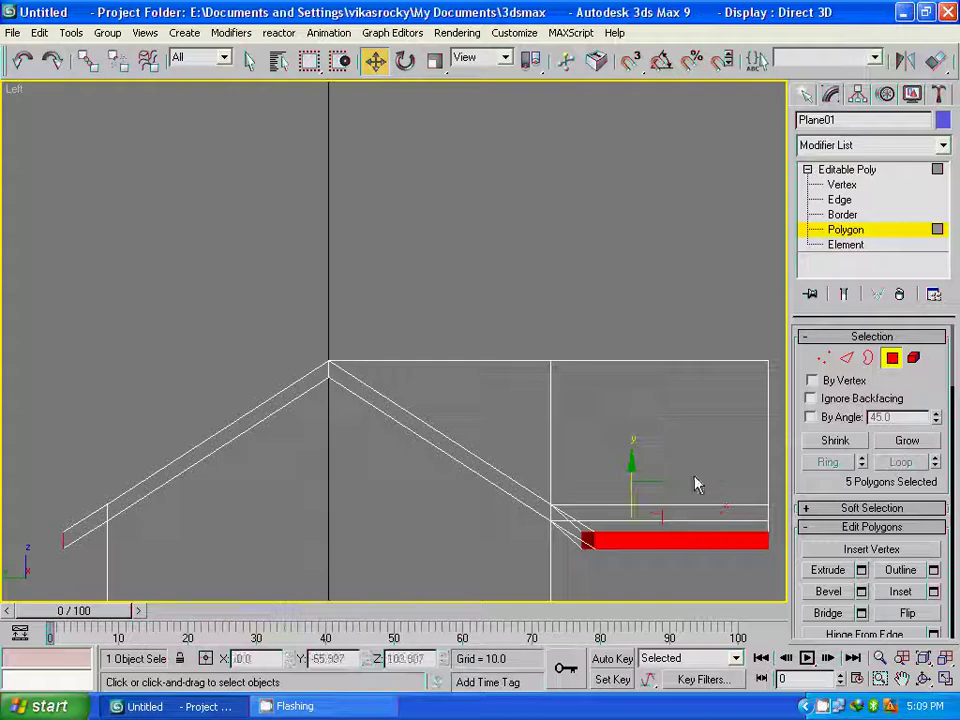
pyautogui.press('p')
pyautogui.moveTo(690, 476)
pyautogui.keyDown('alt'); pyautogui.mouseDown(button='middle')
pyautogui.moveTo(577, 471)
pyautogui.moveTo(643, 429)
pyautogui.moveTo(663, 428)
pyautogui.moveTo(647, 438)
pyautogui.mouseUp(button='middle'); pyautogui.keyUp('alt')
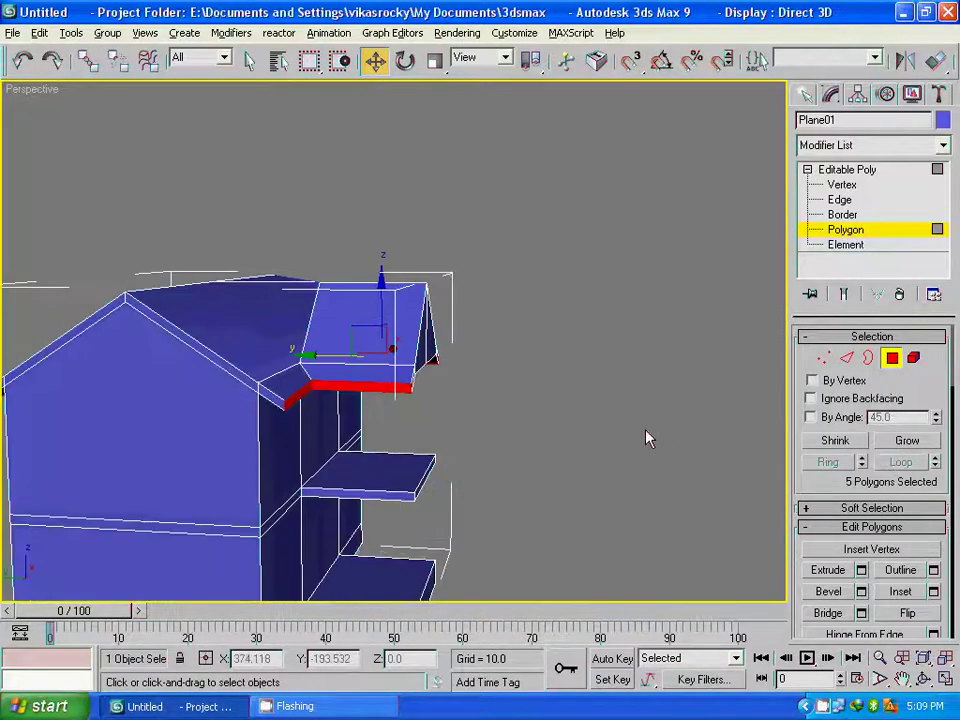
# Switch to Vertex level and zoom the Left view in on the eave trim's end
pyautogui.click(822, 358)
pyautogui.press('l')
pyautogui.scroll(1, 598, 400)
pyautogui.scroll(1, 600, 430)
pyautogui.scroll(1, 625, 485)
pyautogui.moveTo(640, 485); pyautogui.dragTo(574, 392, button='middle')
pyautogui.scroll(1, 590, 482)
pyautogui.moveTo(619, 508)
pyautogui.mouseDown(button='middle')
pyautogui.moveTo(597, 397)
pyautogui.moveTo(590, 413)
pyautogui.moveTo(527, 443)
pyautogui.mouseUp(button='middle')
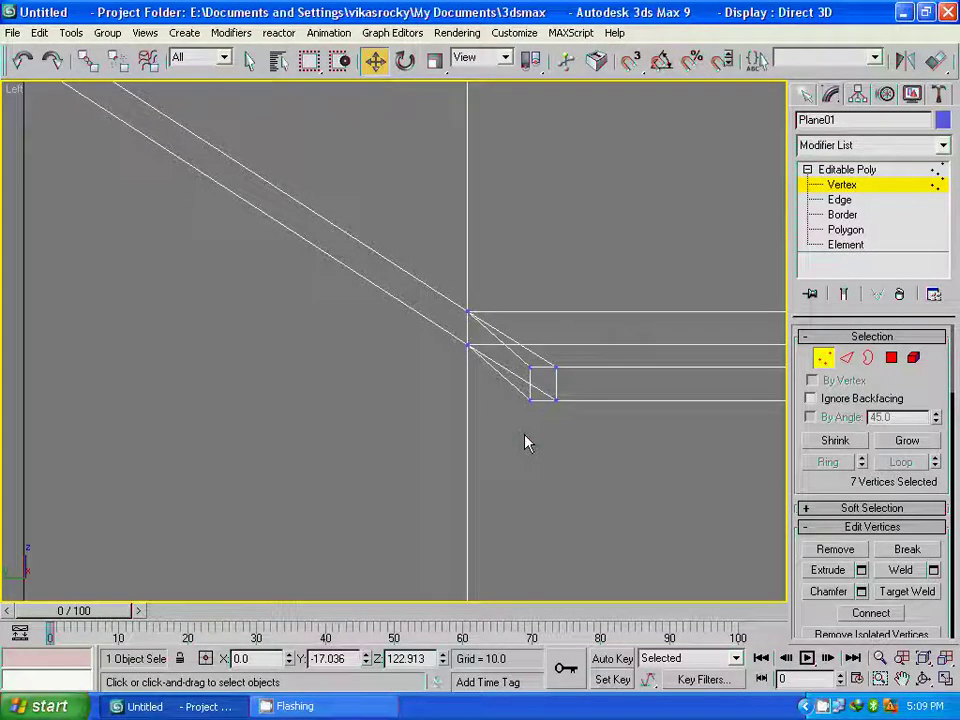
# Select the four trim-end vertices and move them about 2.4 units along X to the roof edge
pyautogui.moveTo(510, 333); pyautogui.dragTo(518, 377)
pyautogui.moveTo(540, 430); pyautogui.dragTo(531, 433)
pyautogui.moveTo(602, 389); pyautogui.dragTo(626, 388)
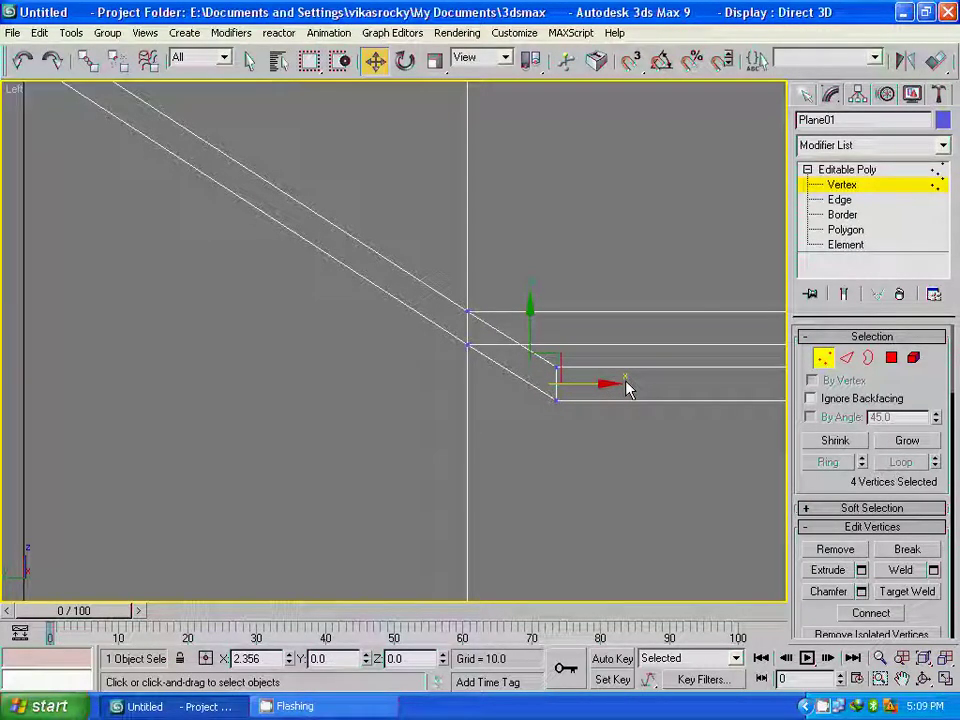
pyautogui.moveTo(626, 388); pyautogui.dragTo(628, 386)
pyautogui.moveTo(628, 386)
pyautogui.mouseDown(button='middle')
pyautogui.moveTo(561, 407)
pyautogui.moveTo(505, 450)
pyautogui.moveTo(221, 439)
pyautogui.mouseUp(button='middle')
pyautogui.scroll(-3, 310, 445)
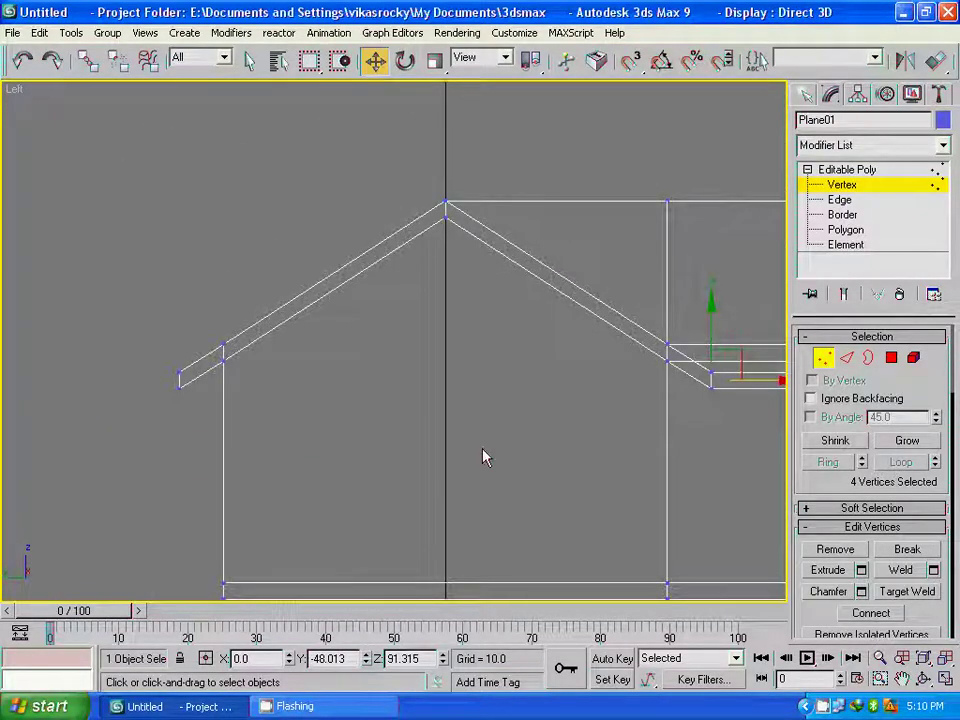
# In Front view, move the left trim-end vertices along X to meet the sloping roof edge
pyautogui.press('f')
pyautogui.scroll(-3, 467, 457)
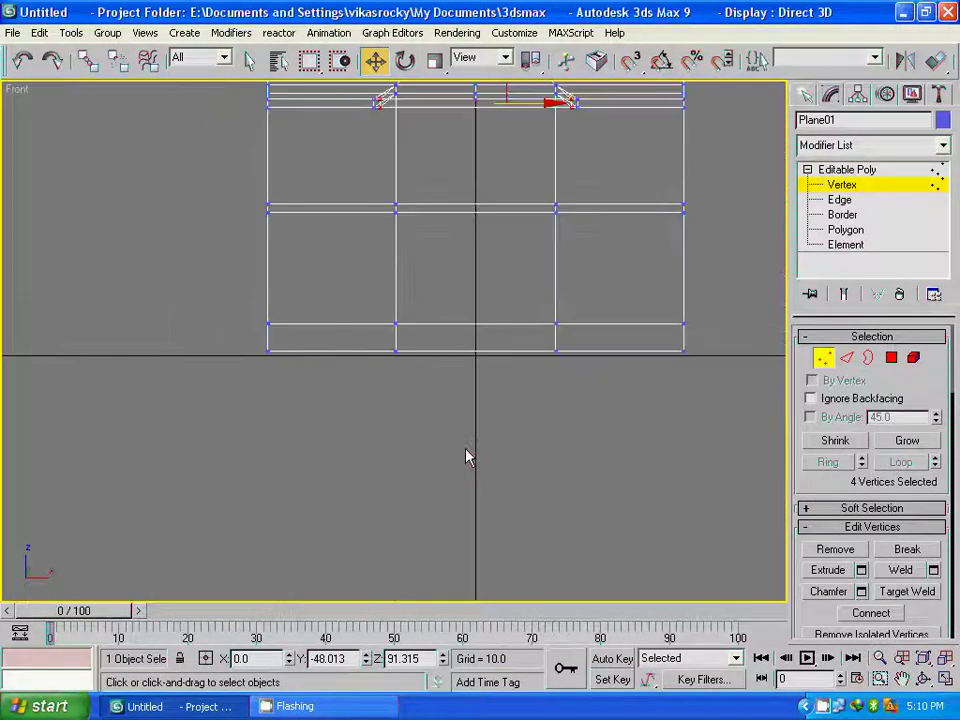
pyautogui.moveTo(448, 332); pyautogui.dragTo(439, 553, button='middle')
pyautogui.scroll(3, 444, 446)
pyautogui.scroll(-1, 452, 461)
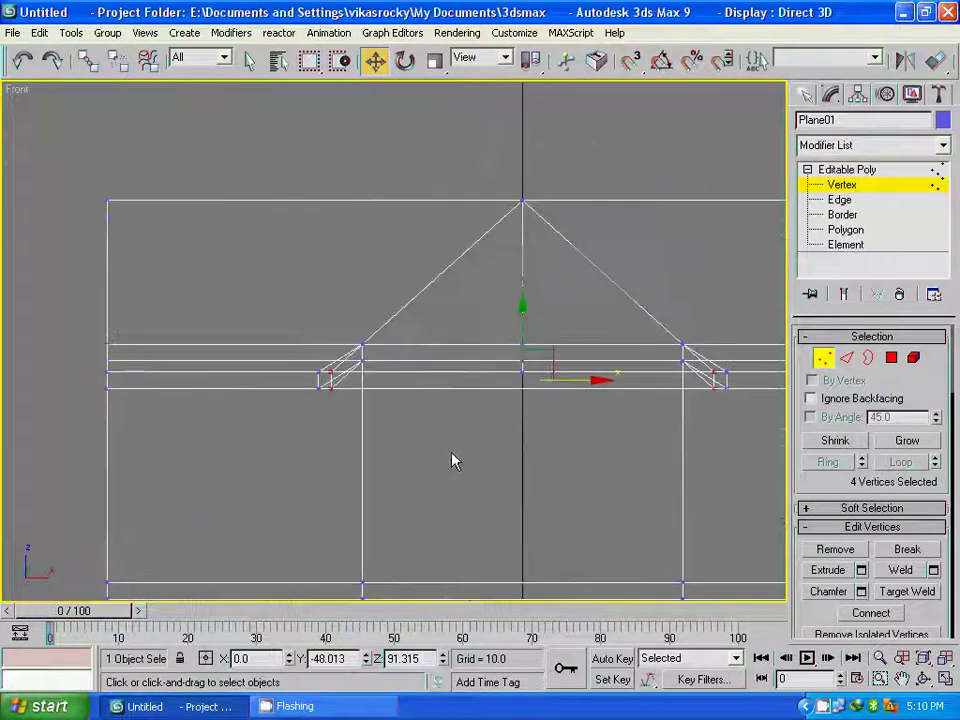
pyautogui.scroll(2, 480, 458)
pyautogui.moveTo(510, 456); pyautogui.dragTo(489, 458, button='middle')
pyautogui.click(242, 381)
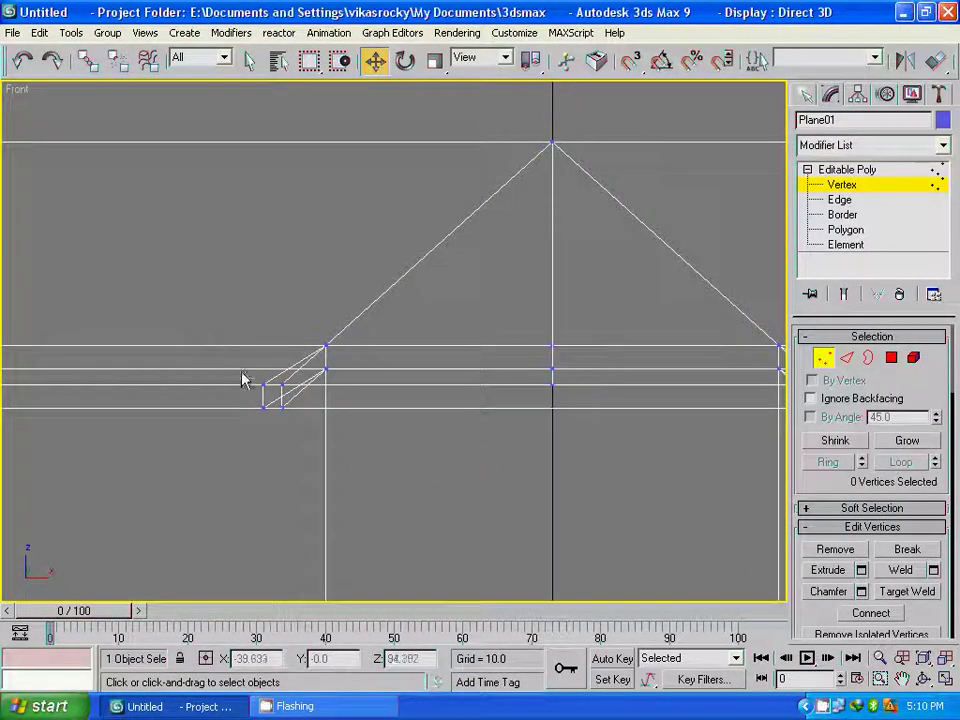
pyautogui.moveTo(276, 432); pyautogui.dragTo(272, 430)
pyautogui.moveTo(336, 399); pyautogui.dragTo(358, 405)
pyautogui.scroll(1, 456, 448)
pyautogui.scroll(1, 456, 450)
pyautogui.scroll(2, 500, 455)
pyautogui.scroll(1, 544, 439)
pyautogui.scroll(1, 544, 439)
pyautogui.moveTo(456, 476); pyautogui.dragTo(455, 476)
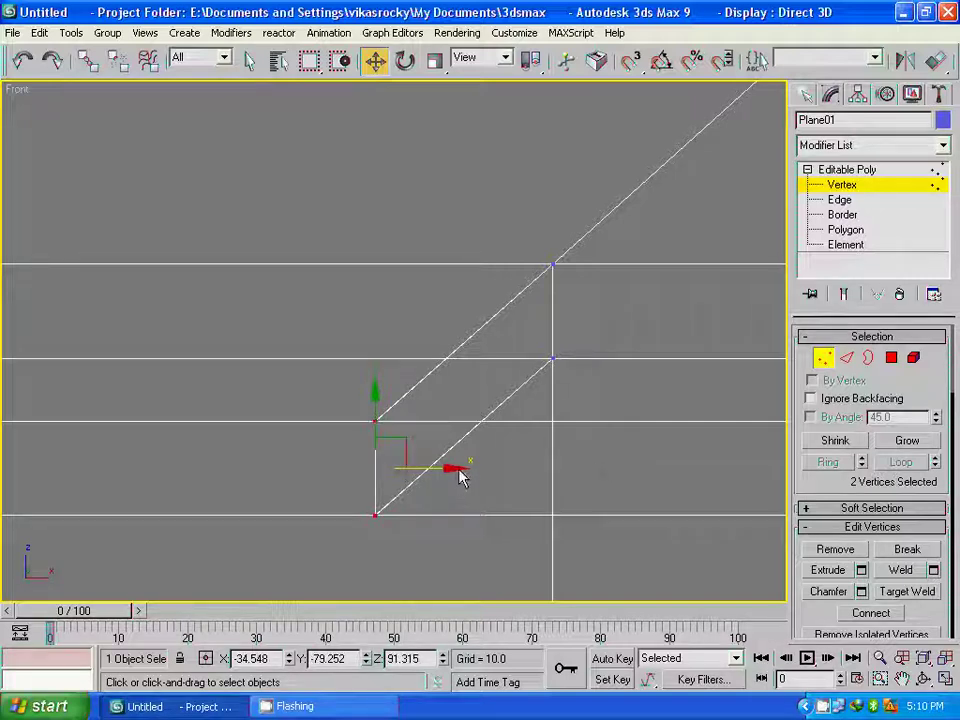
pyautogui.moveTo(458, 477); pyautogui.dragTo(456, 477)
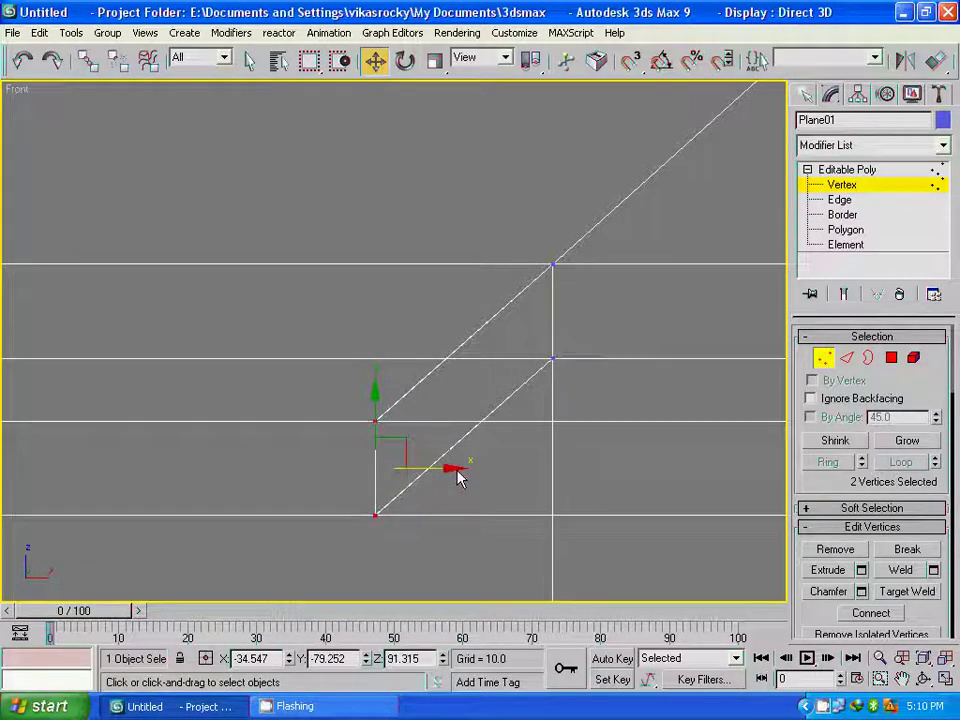
# Move the right trim-end vertices left to X 34.53, flush with the roof edge
pyautogui.scroll(-3, 551, 469)
pyautogui.scroll(-2, 551, 469)
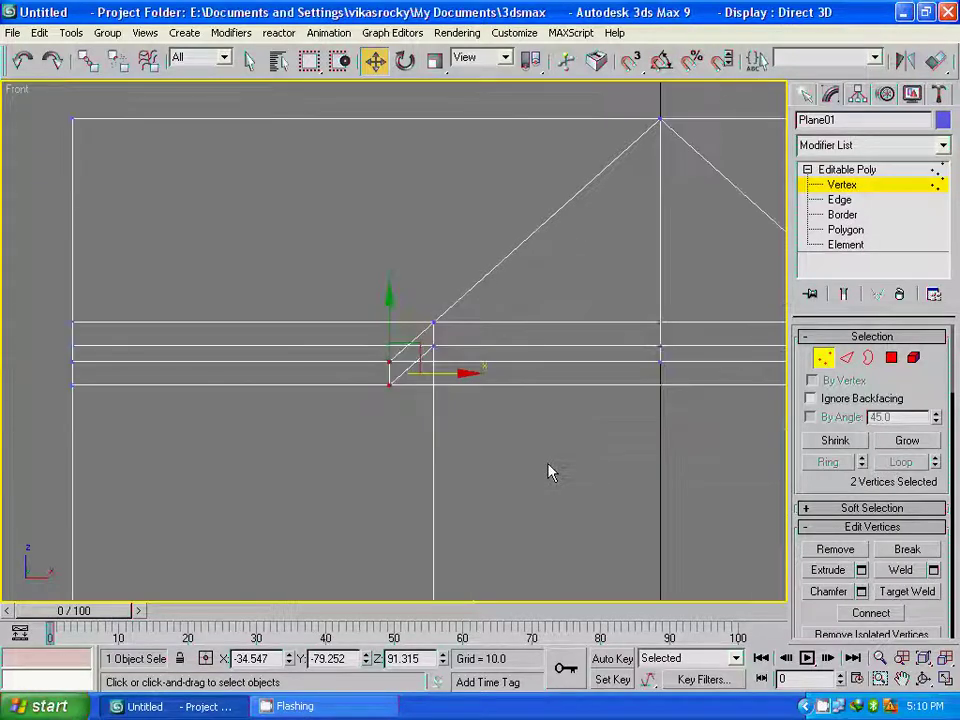
pyautogui.moveTo(492, 451); pyautogui.dragTo(467, 473, button='middle')
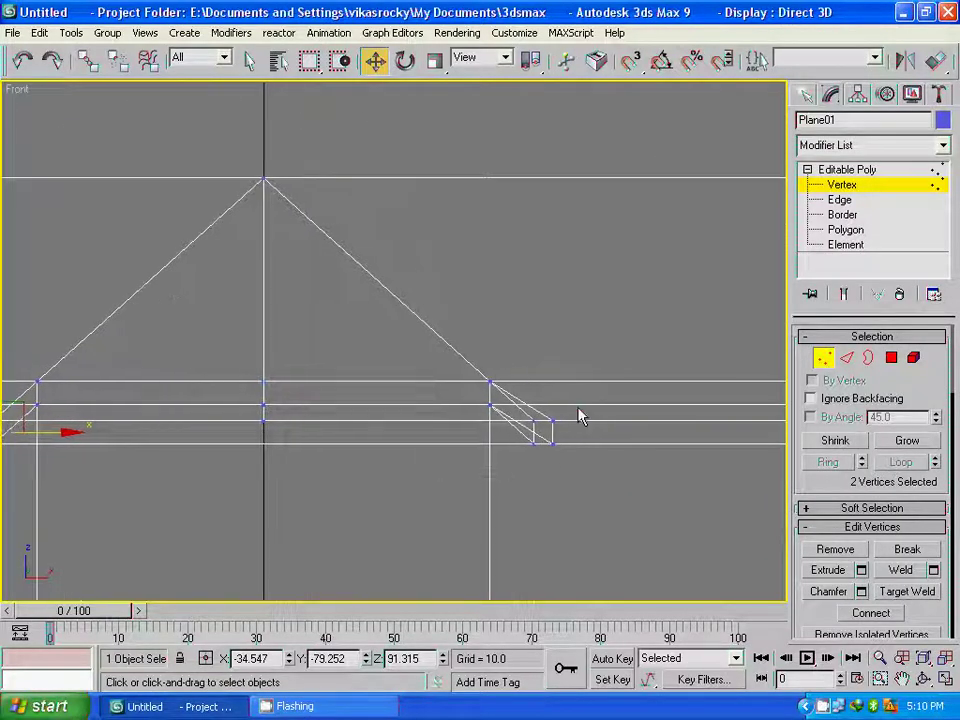
pyautogui.moveTo(548, 470); pyautogui.dragTo(550, 470)
pyautogui.scroll(3, 600, 490)
pyautogui.scroll(2, 598, 490)
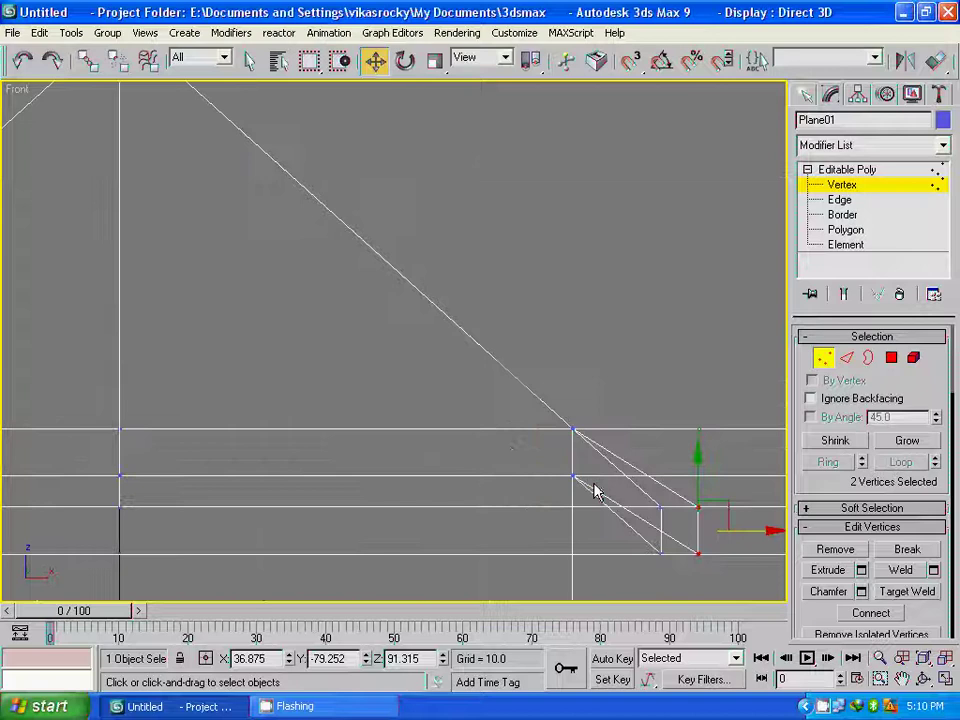
pyautogui.moveTo(598, 490); pyautogui.dragTo(478, 390, button='middle')
pyautogui.moveTo(651, 440); pyautogui.dragTo(618, 441)
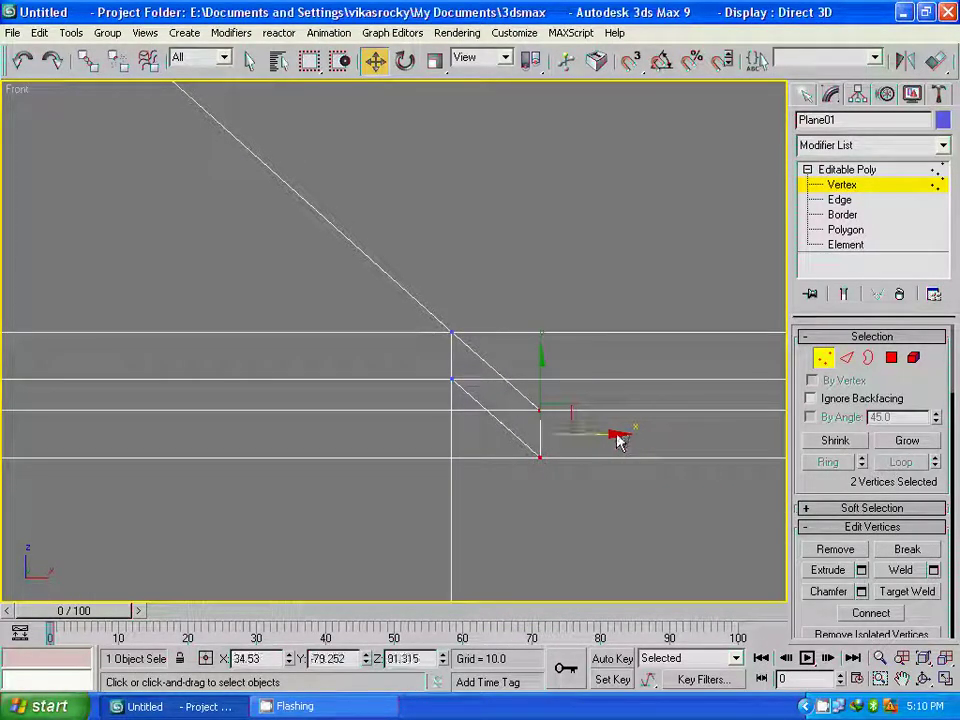
pyautogui.click(576, 489)
pyautogui.press('p')
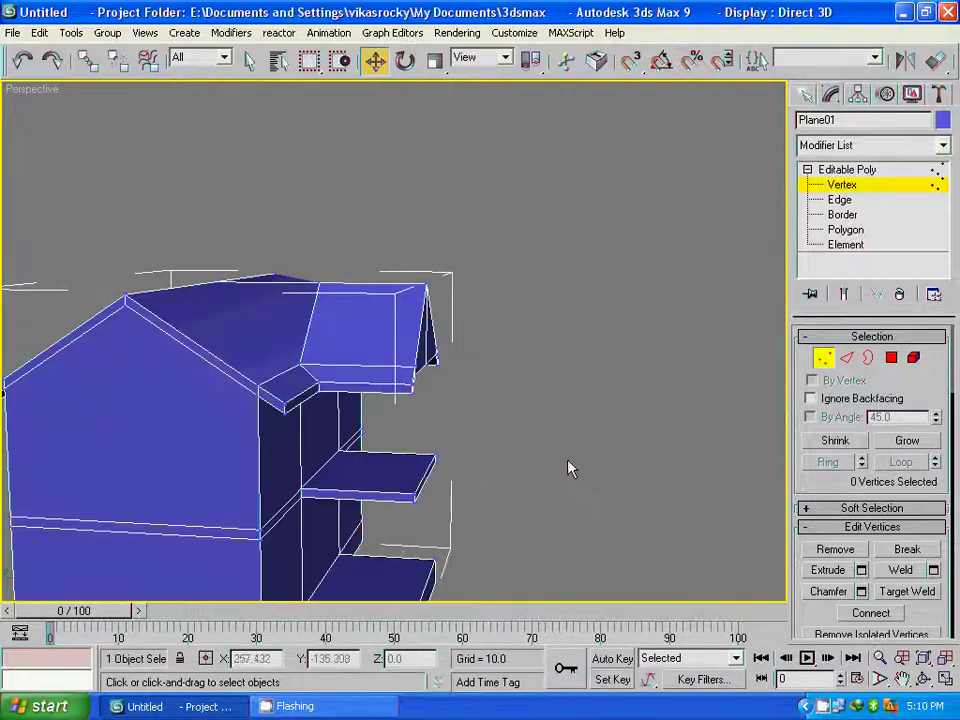
pyautogui.moveTo(574, 450)
pyautogui.keyDown('alt'); pyautogui.mouseDown(button='middle')
pyautogui.moveTo(527, 407)
pyautogui.moveTo(407, 411)
pyautogui.moveTo(401, 387)
pyautogui.moveTo(431, 390)
pyautogui.mouseUp(button='middle'); pyautogui.keyUp('alt')
pyautogui.scroll(3, 431, 390)
pyautogui.scroll(3, 431, 392)
pyautogui.moveTo(490, 435)
pyautogui.keyDown('alt'); pyautogui.mouseDown(button='middle')
pyautogui.moveTo(474, 452)
pyautogui.moveTo(441, 399)
pyautogui.moveTo(467, 437)
pyautogui.moveTo(416, 454)
pyautogui.moveTo(317, 444)
pyautogui.moveTo(378, 472)
pyautogui.moveTo(448, 465)
pyautogui.moveTo(467, 448)
pyautogui.moveTo(473, 416)
pyautogui.moveTo(486, 420)
pyautogui.moveTo(469, 444)
pyautogui.moveTo(388, 421)
pyautogui.moveTo(388, 439)
pyautogui.moveTo(317, 446)
pyautogui.moveTo(340, 400)
pyautogui.moveTo(381, 401)
pyautogui.moveTo(459, 437)
pyautogui.moveTo(333, 383)
pyautogui.mouseUp(button='middle'); pyautogui.keyUp('alt')
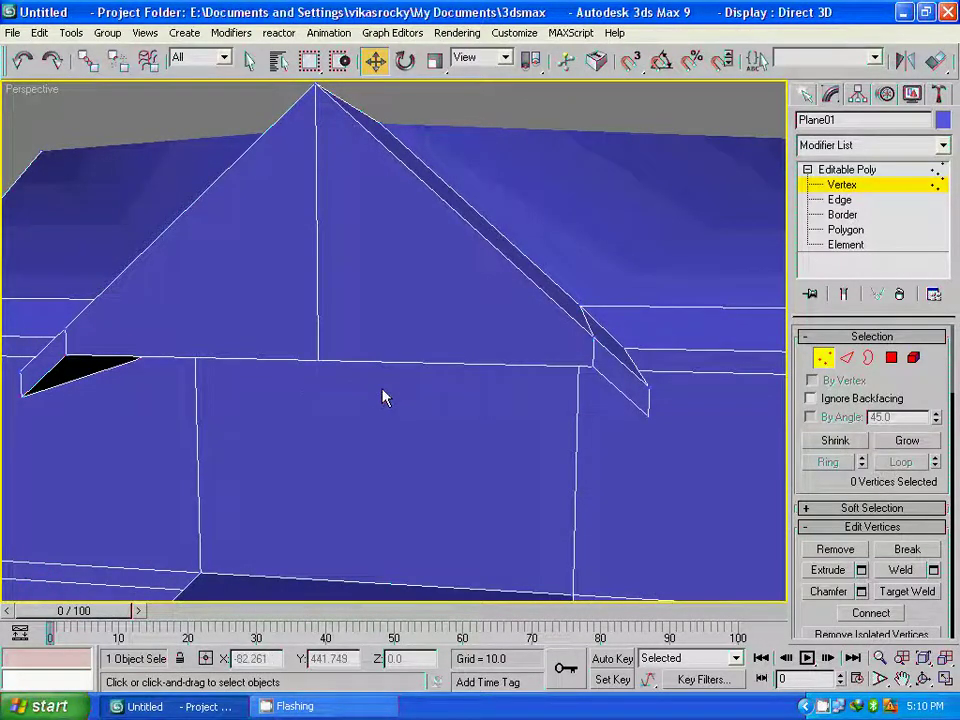
# Nudge the four right-side eave vertices slightly right, to about X 34.82
pyautogui.press('f')
pyautogui.moveTo(401, 388); pyautogui.dragTo(375, 396, button='middle')
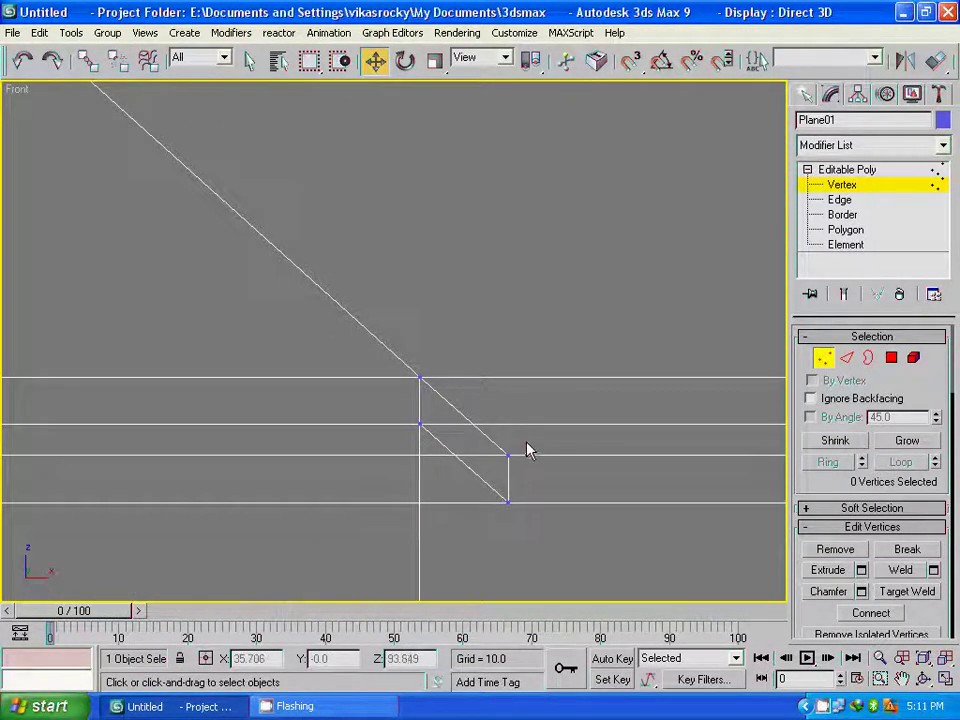
pyautogui.moveTo(528, 450); pyautogui.dragTo(500, 526)
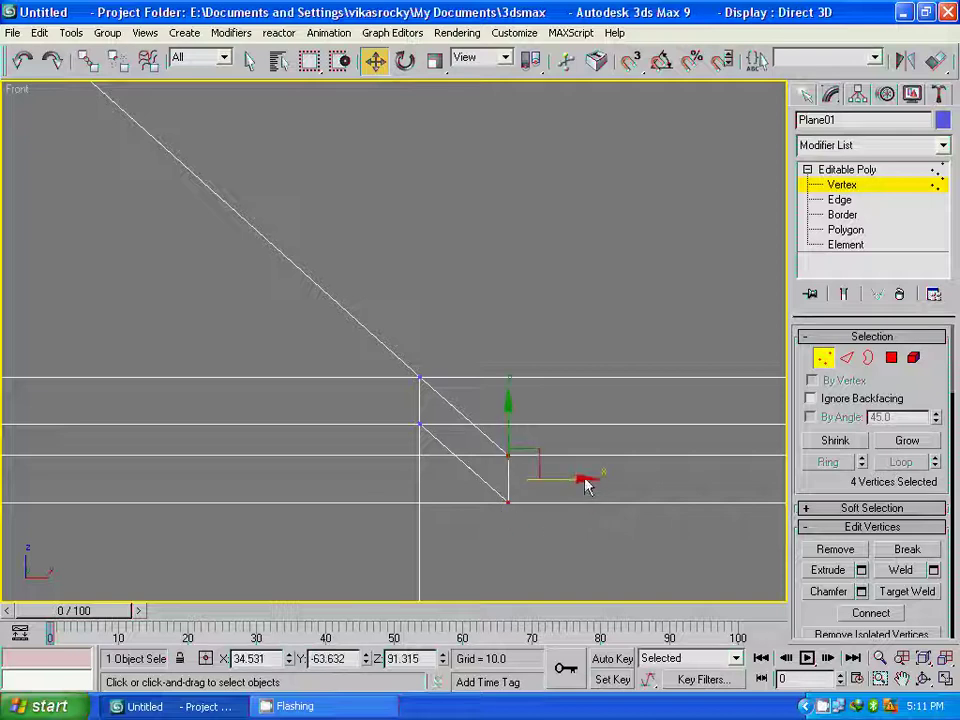
pyautogui.moveTo(587, 485); pyautogui.dragTo(590, 485)
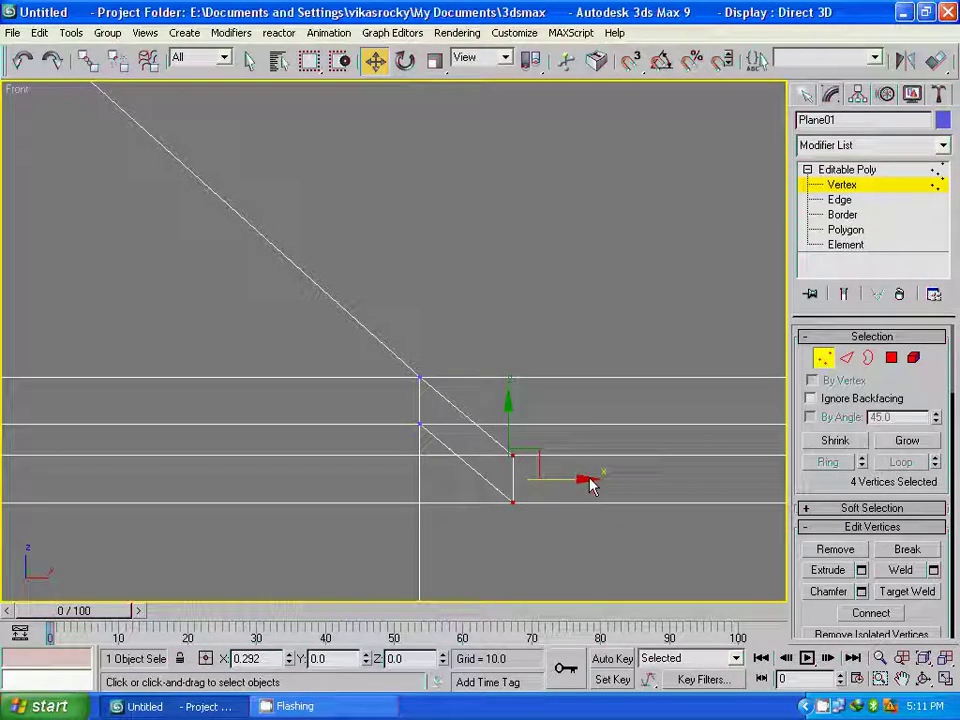
pyautogui.moveTo(590, 485); pyautogui.dragTo(591, 485)
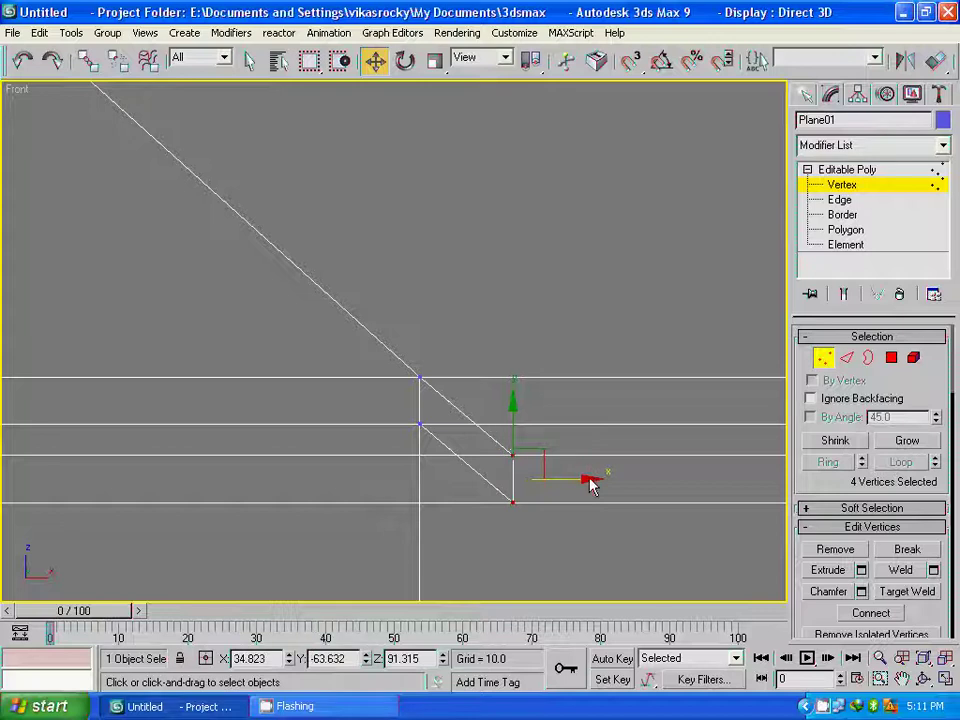
# Nudge the left-side eave vertices slightly left, to about X -34.89
pyautogui.moveTo(303, 494)
pyautogui.keyDown('alt'); pyautogui.mouseDown(button='middle')
pyautogui.moveTo(270, 467)
pyautogui.moveTo(493, 465)
pyautogui.moveTo(308, 475)
pyautogui.mouseUp(button='middle'); pyautogui.keyUp('alt')
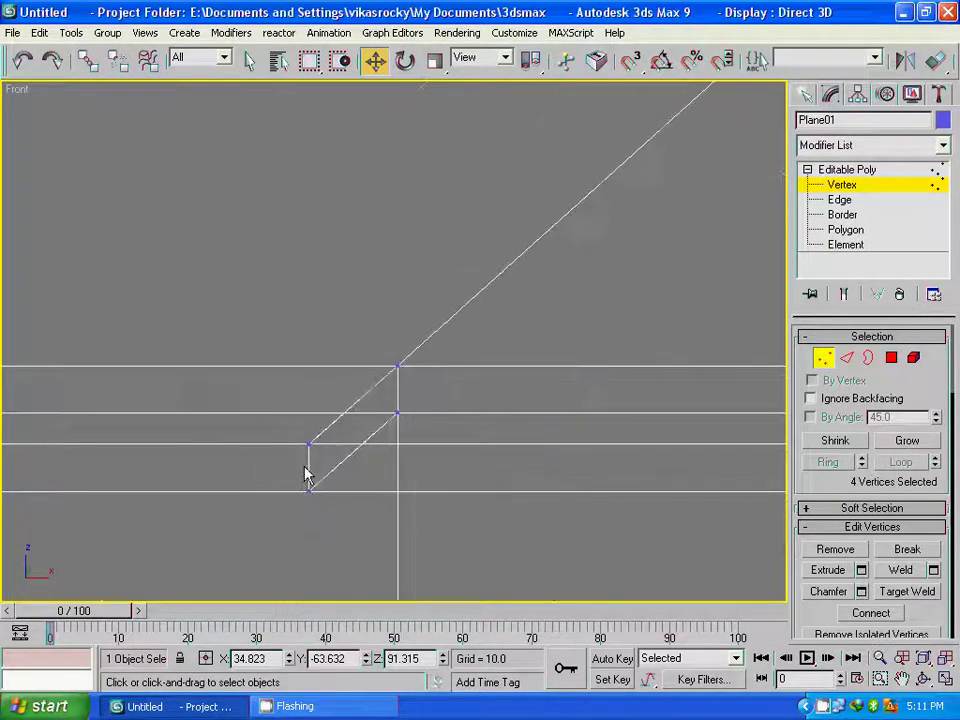
pyautogui.moveTo(310, 500); pyautogui.dragTo(326, 512)
pyautogui.moveTo(388, 478); pyautogui.dragTo(382, 477)
pyautogui.press('p')
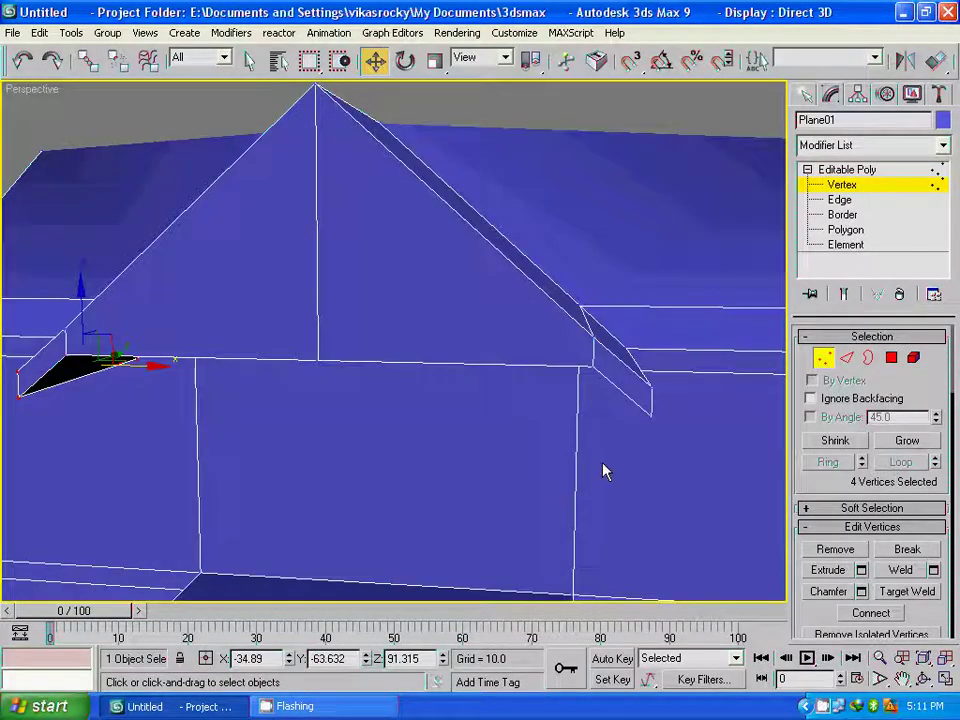
pyautogui.moveTo(600, 462)
pyautogui.keyDown('alt'); pyautogui.mouseDown(button='middle')
pyautogui.moveTo(583, 461)
pyautogui.moveTo(574, 476)
pyautogui.moveTo(579, 450)
pyautogui.moveTo(602, 439)
pyautogui.moveTo(598, 450)
pyautogui.mouseUp(button='middle'); pyautogui.keyUp('alt')
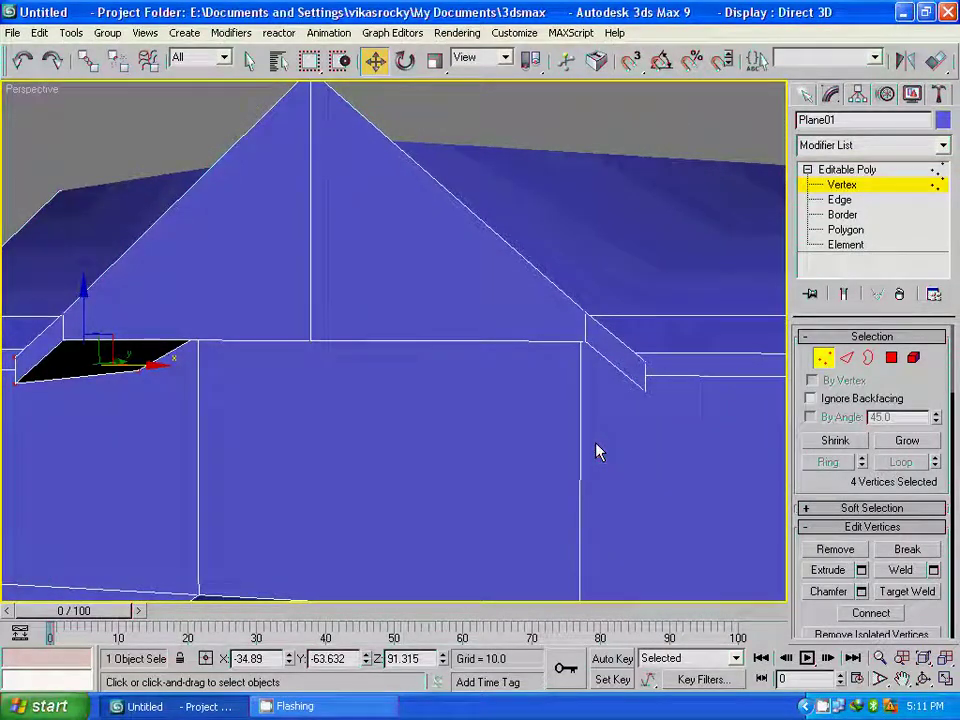
pyautogui.moveTo(587, 450)
pyautogui.keyDown('alt'); pyautogui.mouseDown(button='middle')
pyautogui.moveTo(394, 469)
pyautogui.moveTo(420, 467)
pyautogui.moveTo(381, 461)
pyautogui.moveTo(326, 486)
pyautogui.moveTo(326, 414)
pyautogui.moveTo(371, 465)
pyautogui.moveTo(372, 497)
pyautogui.moveTo(334, 510)
pyautogui.moveTo(409, 508)
pyautogui.moveTo(408, 486)
pyautogui.moveTo(435, 474)
pyautogui.moveTo(306, 444)
pyautogui.moveTo(336, 424)
pyautogui.moveTo(205, 441)
pyautogui.moveTo(133, 542)
pyautogui.moveTo(356, 414)
pyautogui.moveTo(355, 437)
pyautogui.moveTo(381, 396)
pyautogui.moveTo(406, 396)
pyautogui.mouseUp(button='middle'); pyautogui.keyUp('alt')
pyautogui.scroll(-3, 380, 460)
pyautogui.scroll(-1, 866, 398)
pyautogui.scroll(-2, 866, 410)
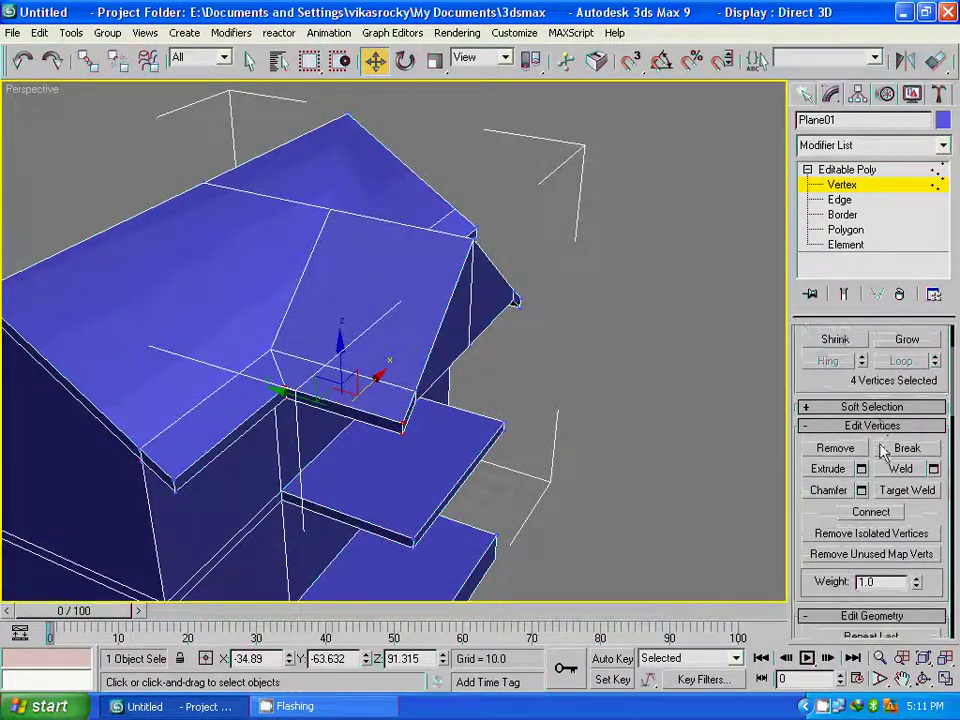
pyautogui.scroll(-5, 870, 430)
pyautogui.scroll(-2, 882, 450)
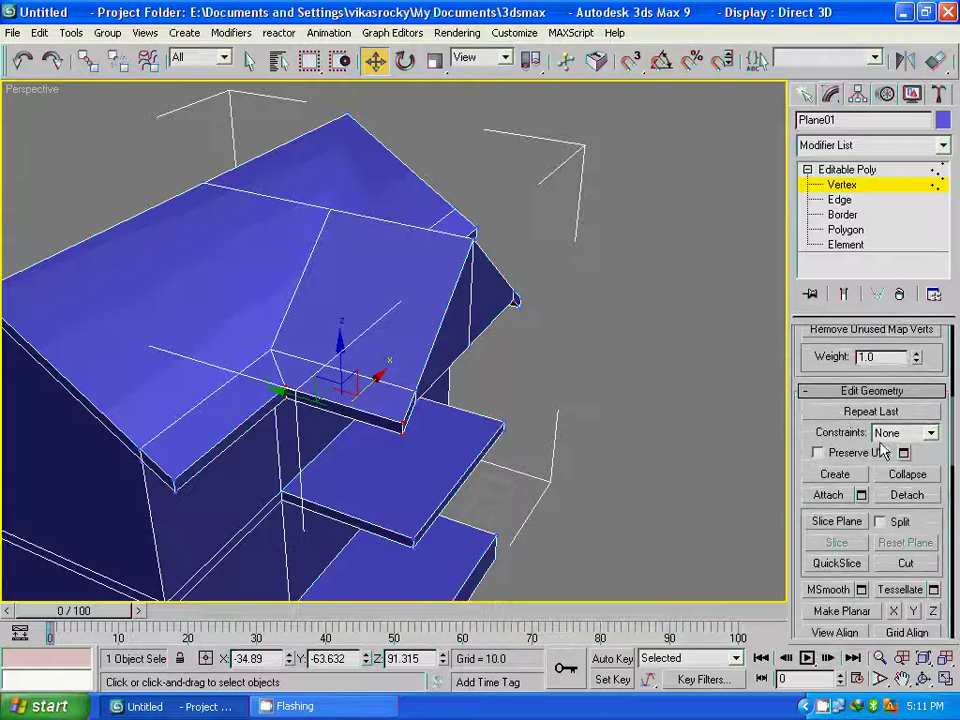
# Cut diagonal edges across the main roof from the eave corner and ridge point down to the gable valley
pyautogui.click(908, 565)
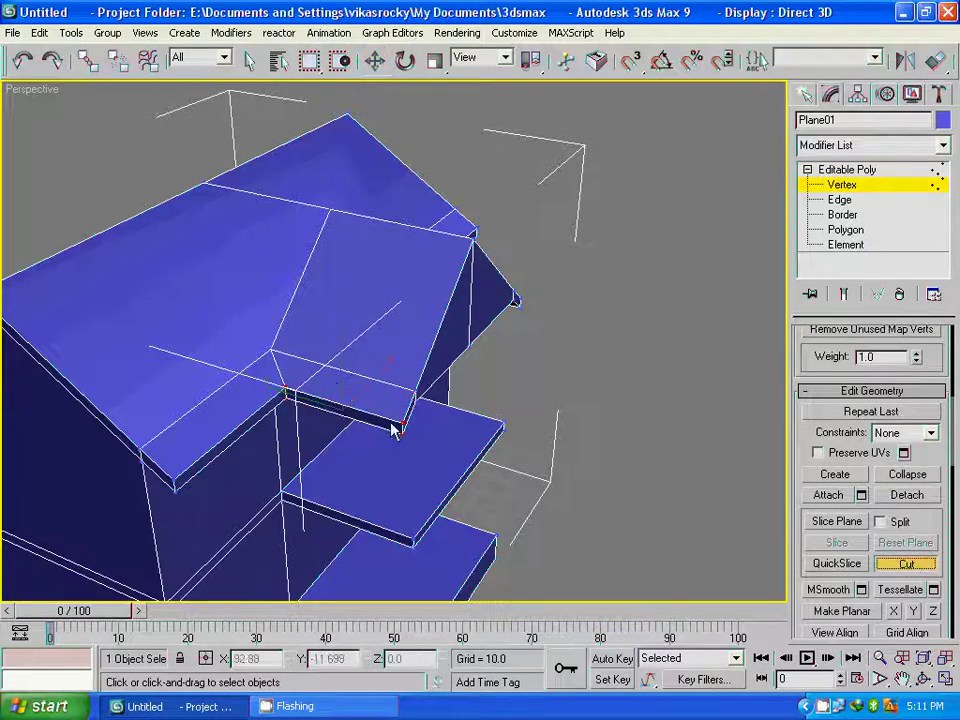
pyautogui.click(205, 187)
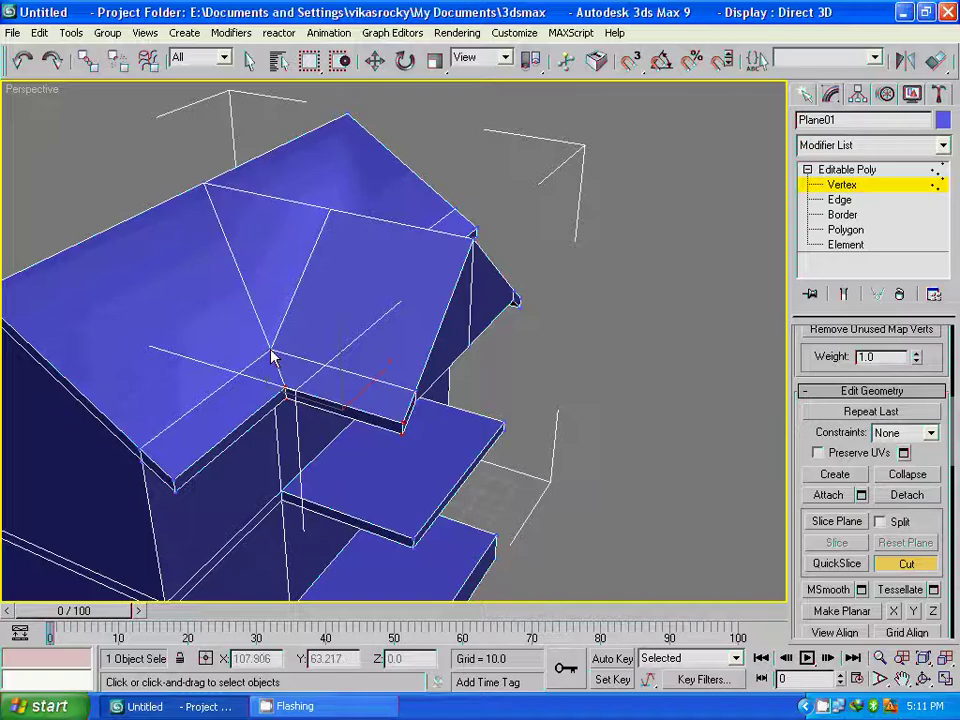
pyautogui.moveTo(424, 296)
pyautogui.keyDown('alt'); pyautogui.mouseDown(button='middle')
pyautogui.moveTo(261, 257)
pyautogui.moveTo(255, 293)
pyautogui.mouseUp(button='middle'); pyautogui.keyUp('alt')
pyautogui.click(252, 293)
pyautogui.click(552, 153)
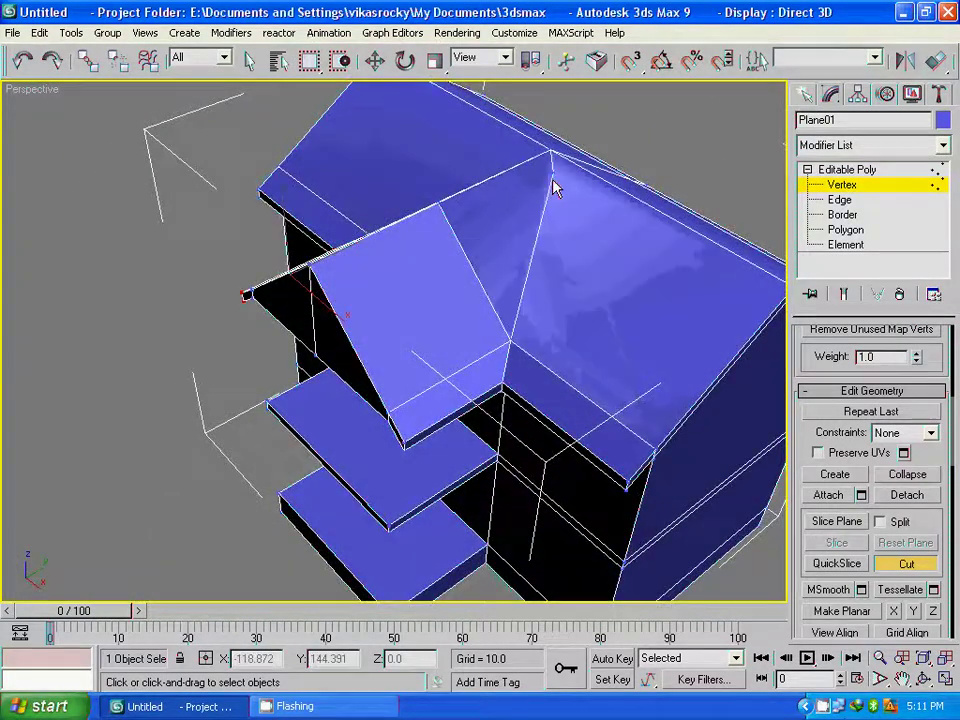
pyautogui.click(510, 344)
pyautogui.moveTo(461, 379)
pyautogui.keyDown('alt'); pyautogui.mouseDown(button='middle')
pyautogui.moveTo(527, 321)
pyautogui.moveTo(515, 345)
pyautogui.mouseUp(button='middle'); pyautogui.keyUp('alt')
pyautogui.scroll(2, 515, 345)
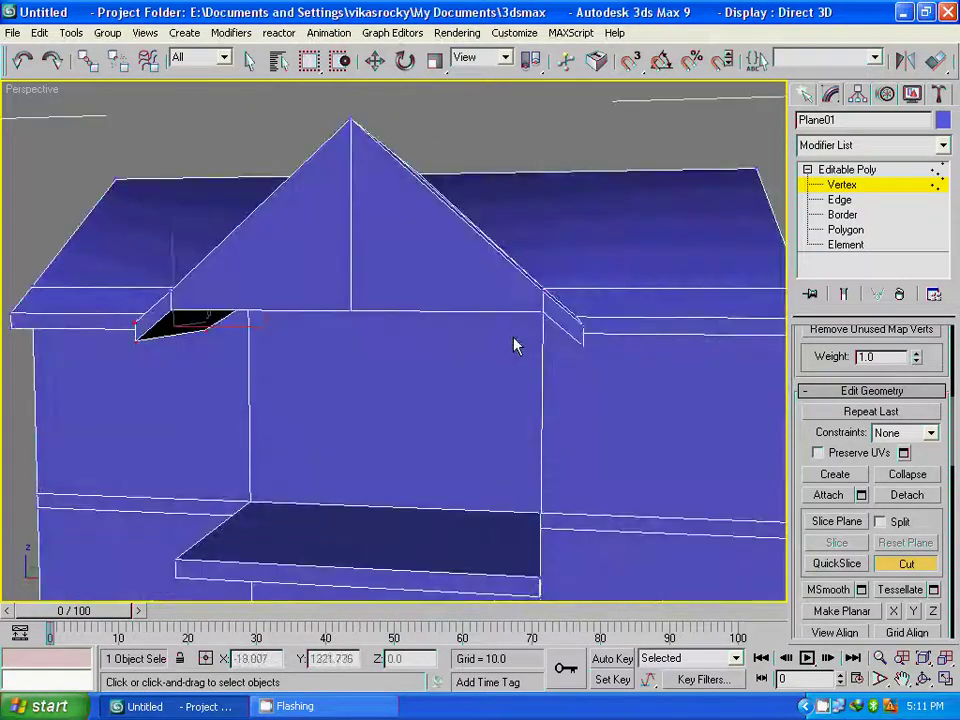
pyautogui.press('f')
pyautogui.scroll(2, 293, 371)
pyautogui.scroll(2, 255, 396)
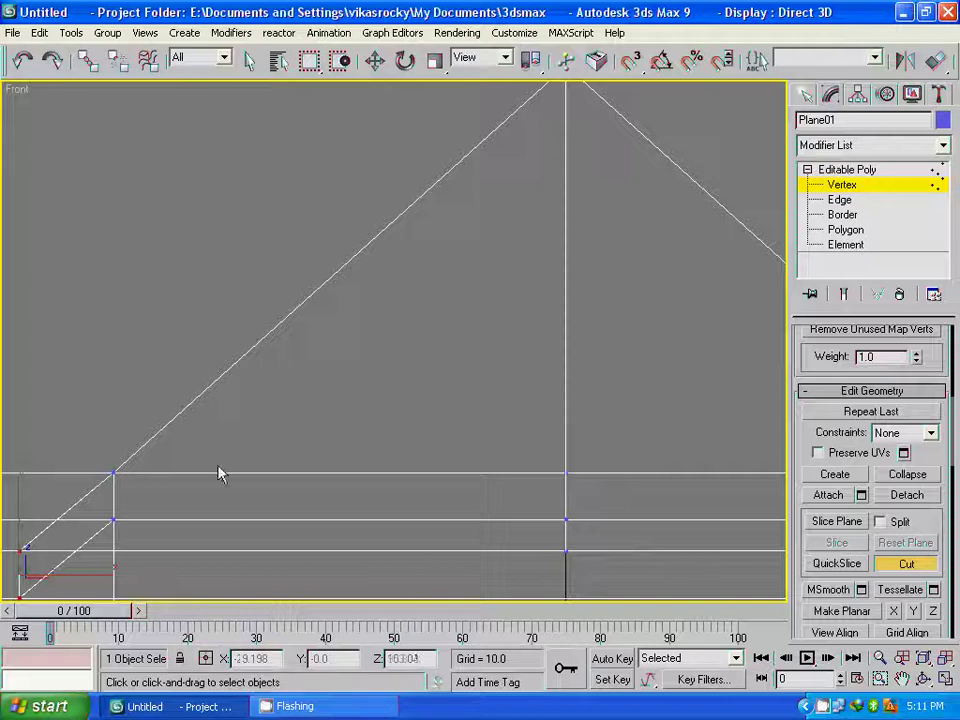
pyautogui.press('F3')
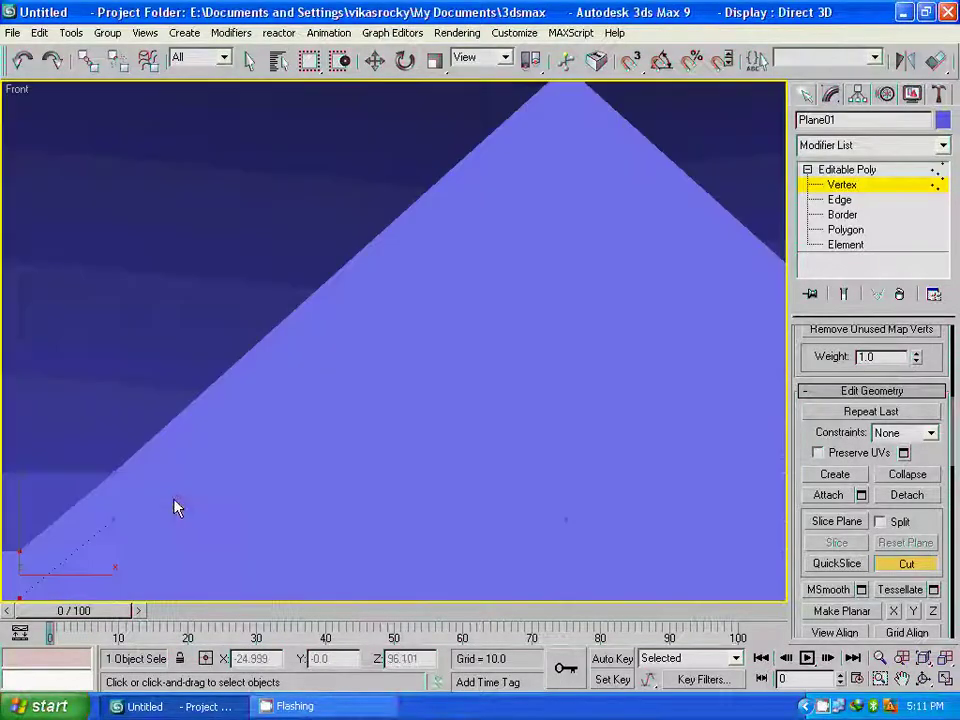
pyautogui.moveTo(228, 545); pyautogui.dragTo(229, 401, button='middle')
pyautogui.press('F4')
pyautogui.moveTo(265, 460)
pyautogui.mouseDown(button='middle')
pyautogui.moveTo(236, 516)
pyautogui.moveTo(182, 514)
pyautogui.mouseUp(button='middle')
pyautogui.click(84, 553)
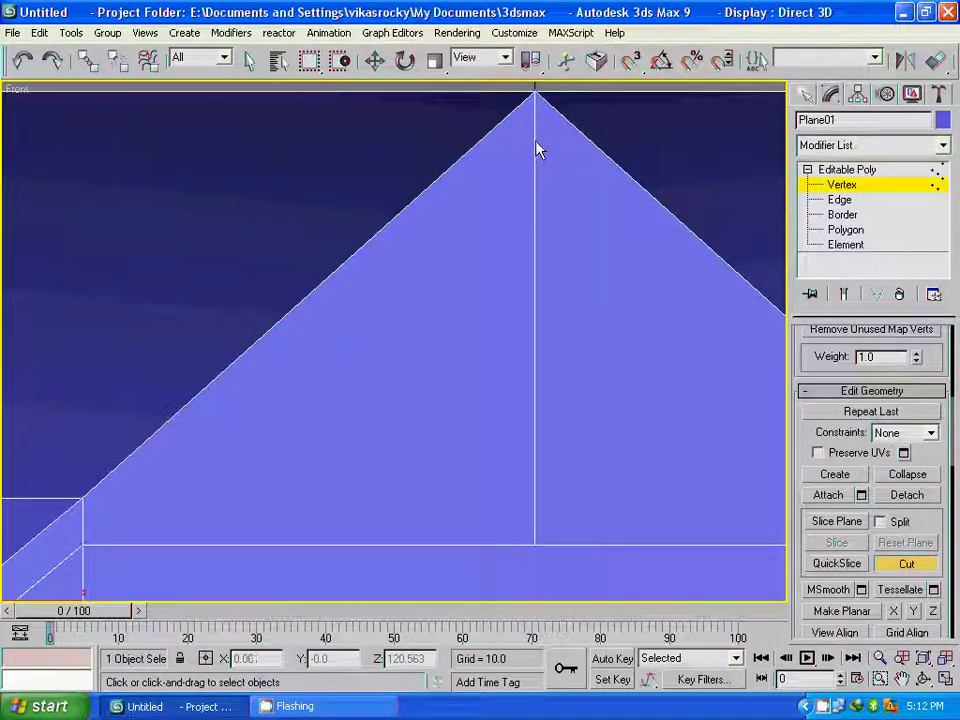
pyautogui.click(535, 142)
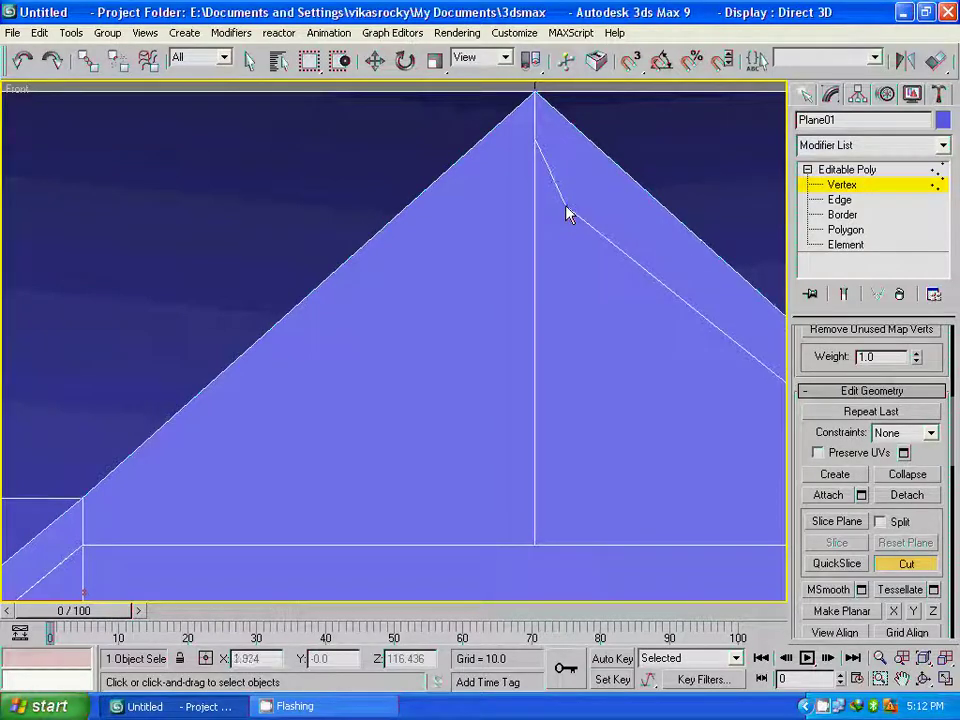
pyautogui.rightClick(567, 211)
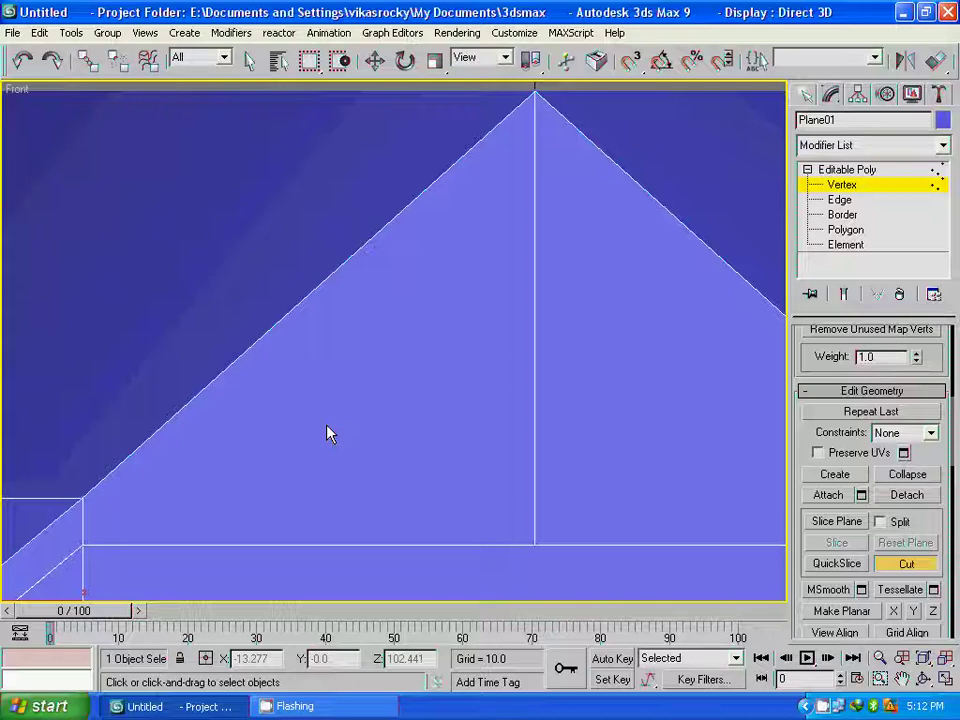
pyautogui.scroll(-5, 330, 433)
pyautogui.press('p')
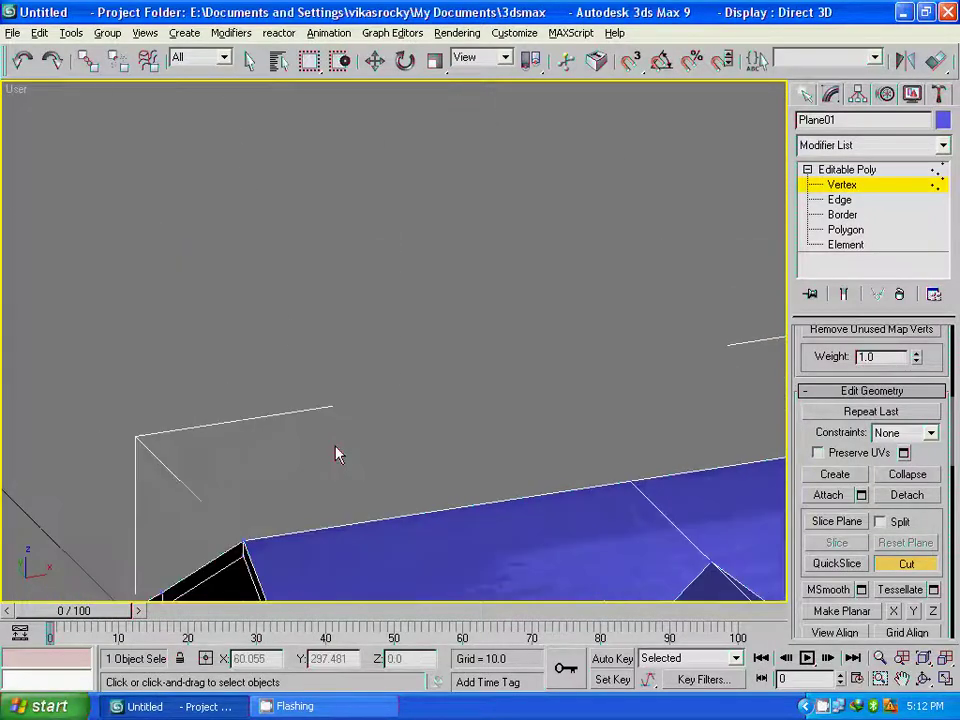
pyautogui.scroll(-3, 336, 451)
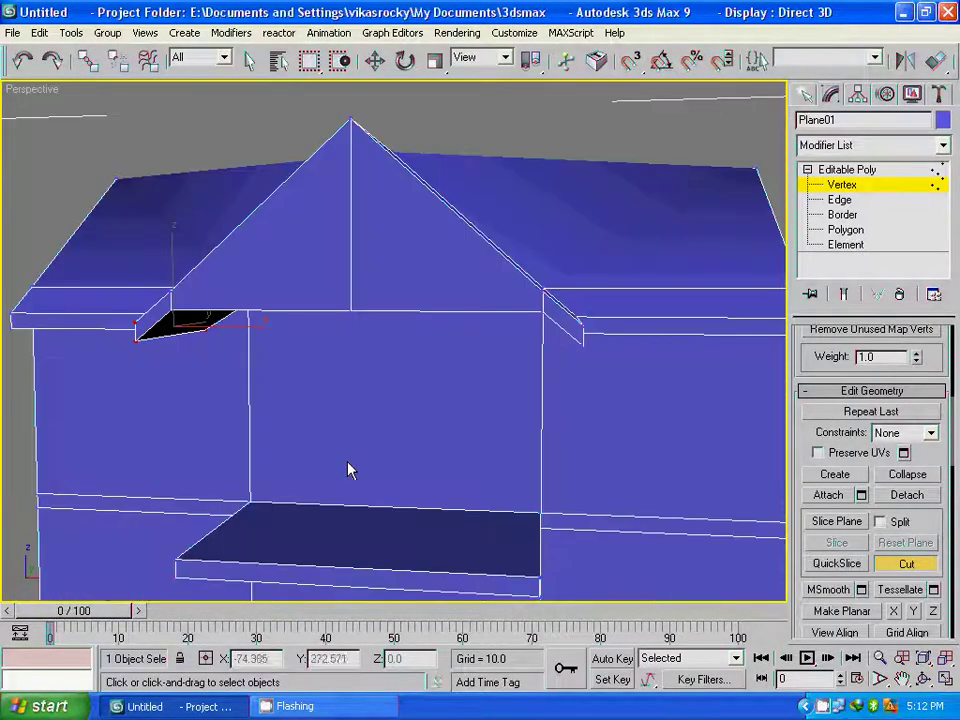
# Redo twice to restore the cut edges on the left roof slope
pyautogui.keyDown('alt'); pyautogui.moveTo(195, 424); pyautogui.dragTo(258, 441, button='middle'); pyautogui.keyUp('alt')
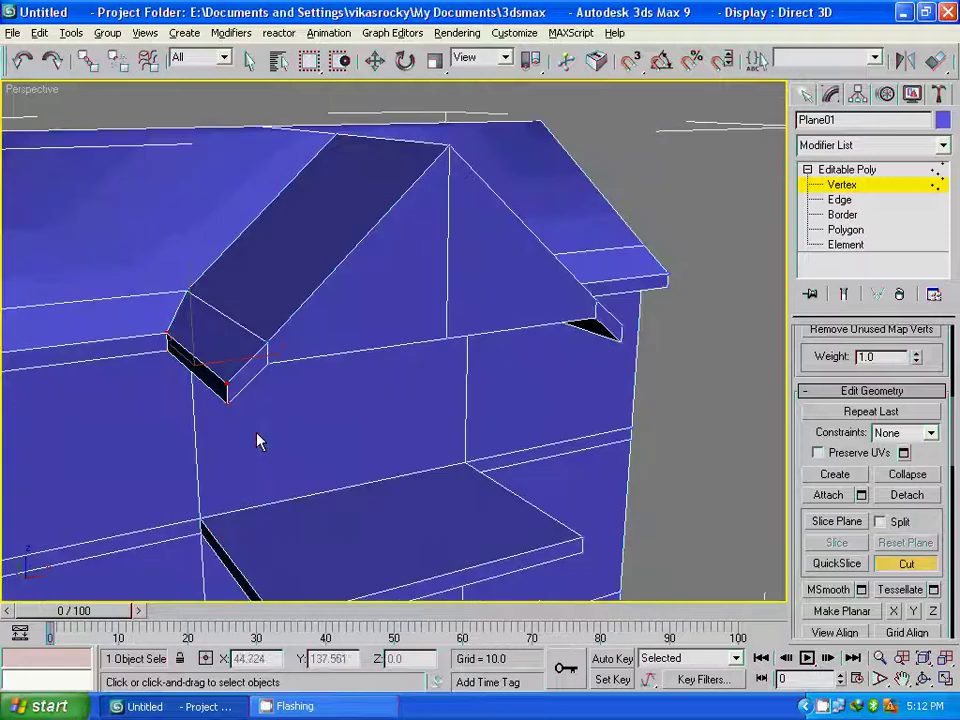
pyautogui.click(55, 60)
pyautogui.click(55, 60)
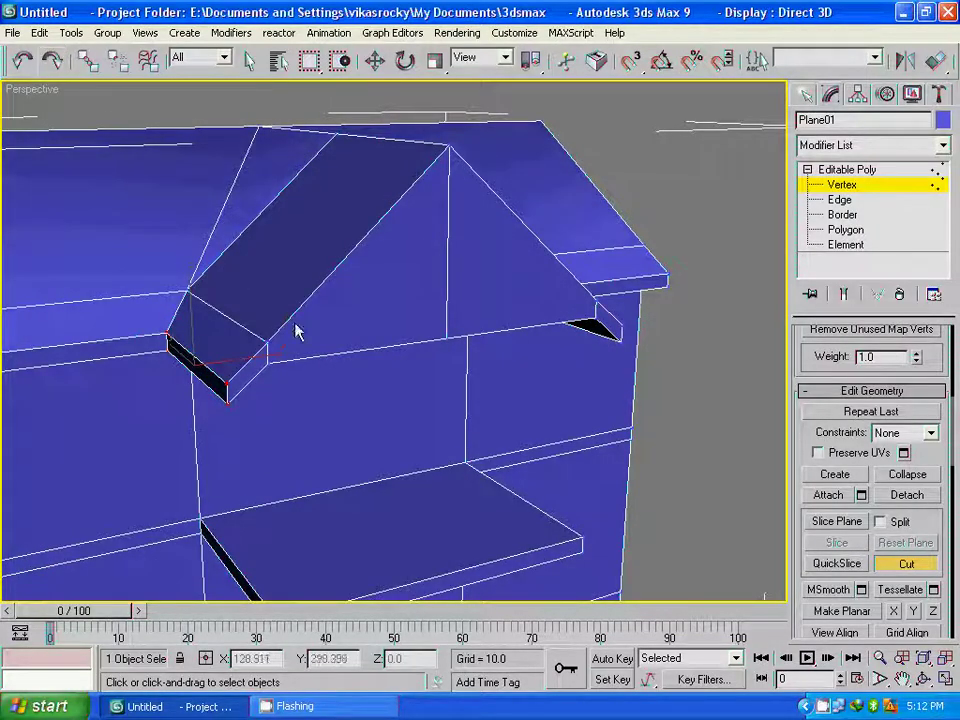
pyautogui.scroll(2, 430, 360)
pyautogui.moveTo(426, 362)
pyautogui.keyDown('alt'); pyautogui.mouseDown(button='middle')
pyautogui.moveTo(369, 343)
pyautogui.moveTo(143, 407)
pyautogui.mouseUp(button='middle'); pyautogui.keyUp('alt')
pyautogui.scroll(2, 380, 370)
pyautogui.scroll(2, 372, 378)
# Cut edges from the gable's lower-left vertex up to the apex and down to the right eave vertex
pyautogui.click(87, 380)
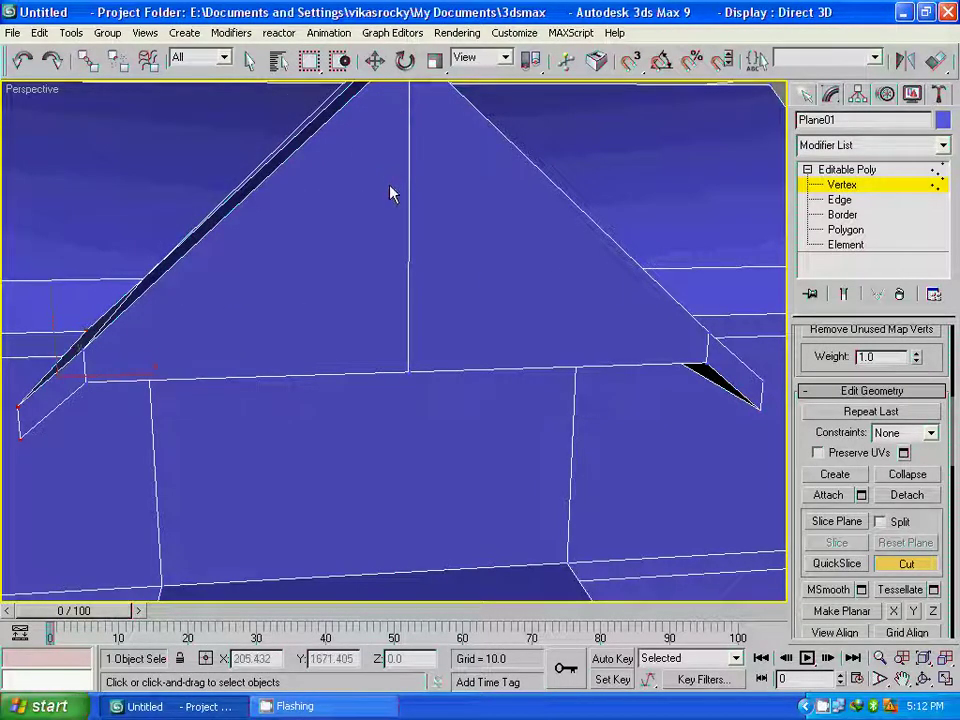
pyautogui.moveTo(400, 170); pyautogui.dragTo(398, 221, button='middle')
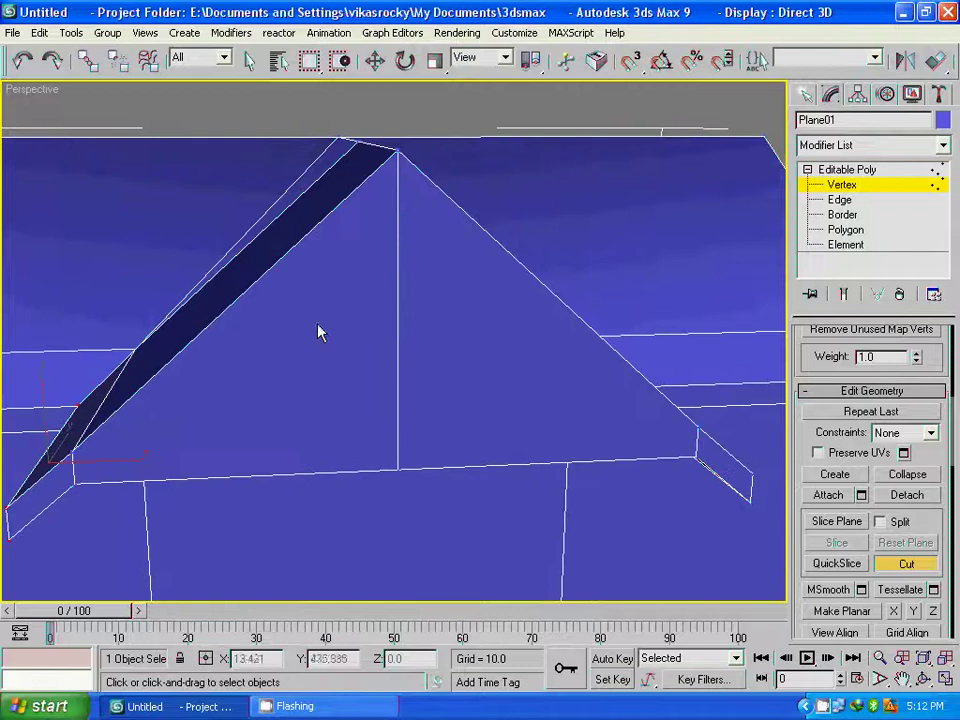
pyautogui.click(75, 490)
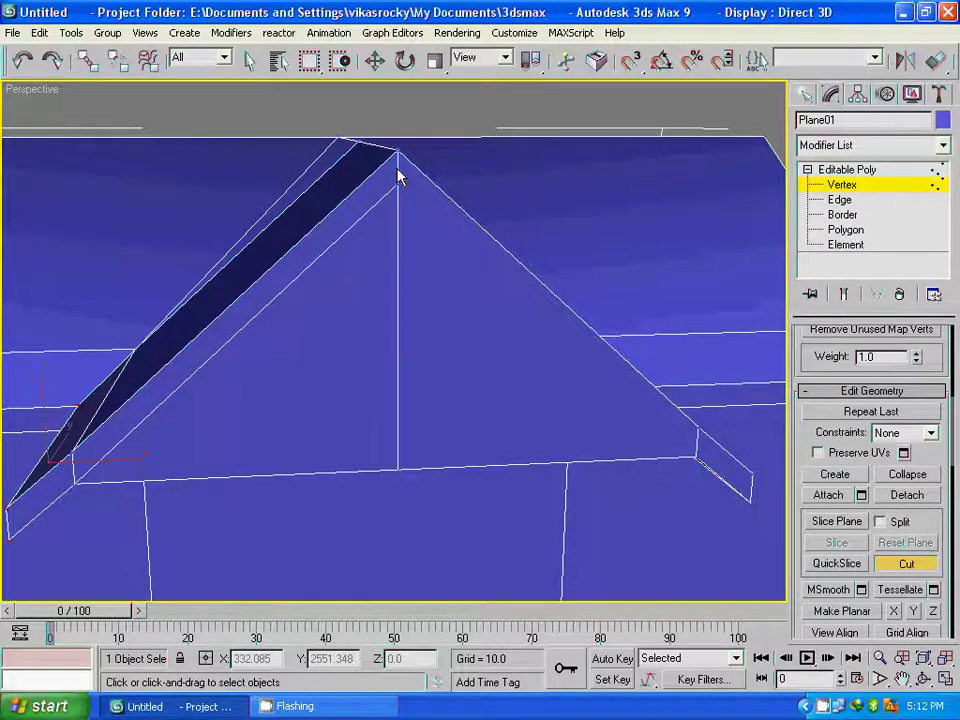
pyautogui.click(397, 176)
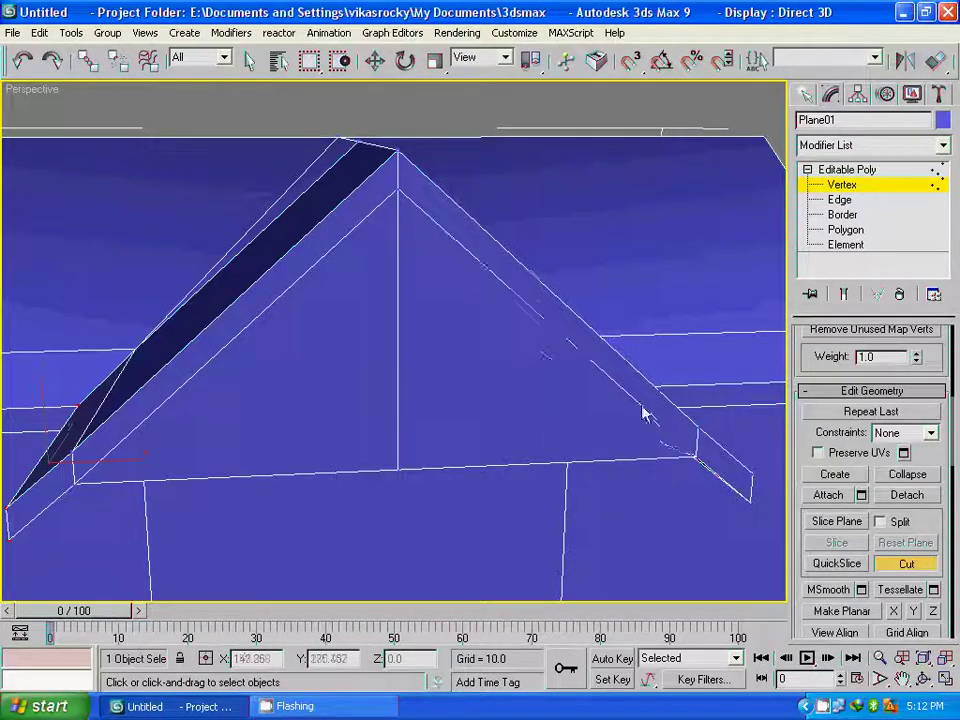
pyautogui.click(697, 460)
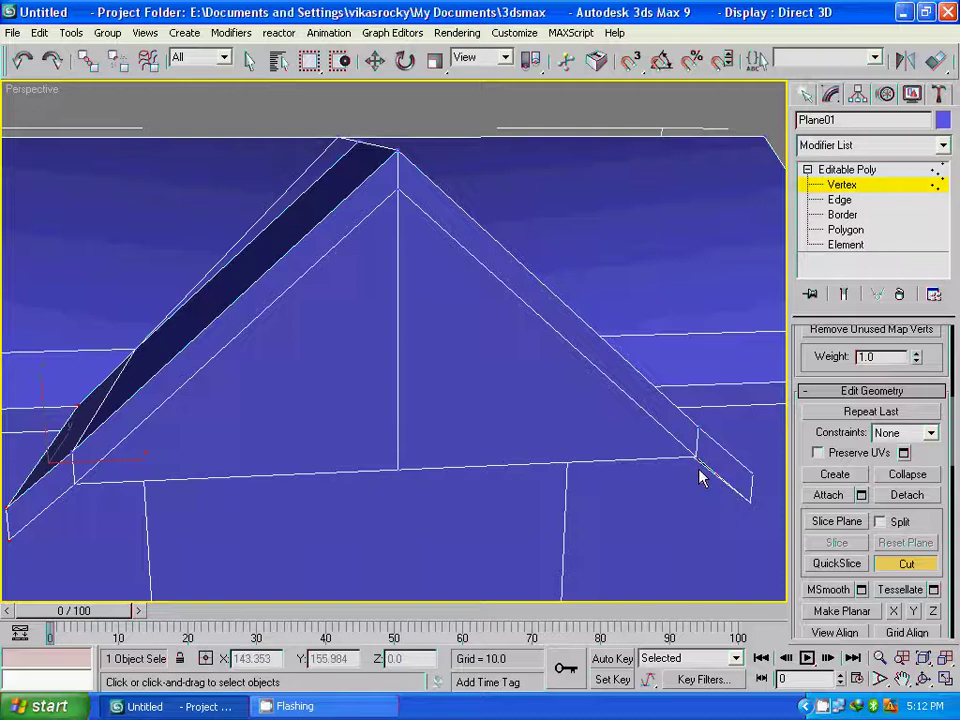
# In wireframe Front view, shift the four right eave-end vertices slightly left to X 34.427
pyautogui.press('f')
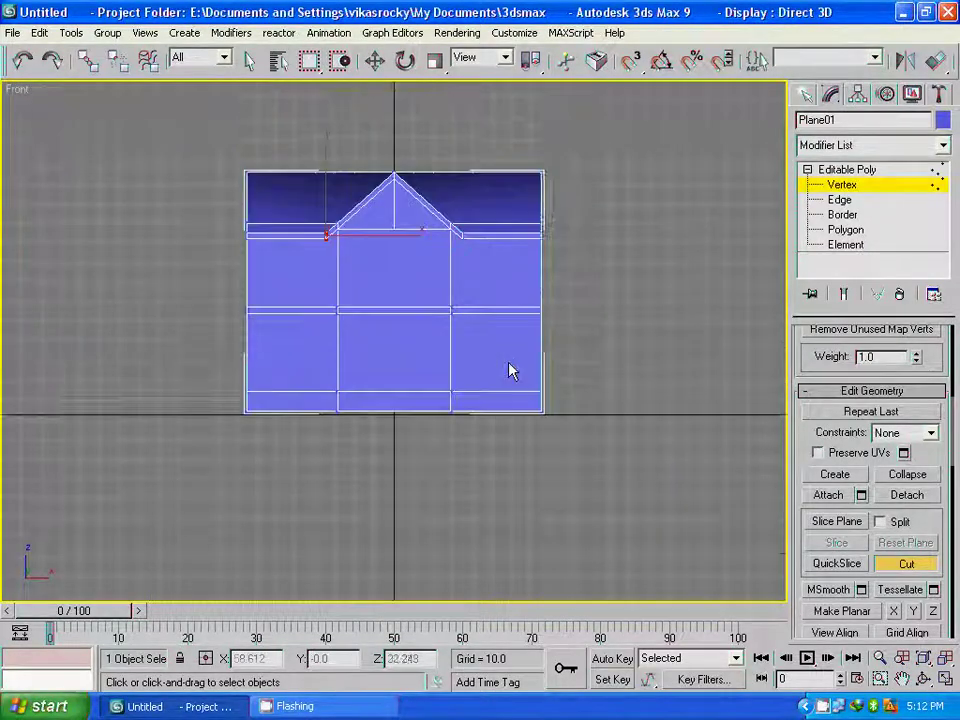
pyautogui.scroll(2, 510, 368)
pyautogui.scroll(3, 507, 500)
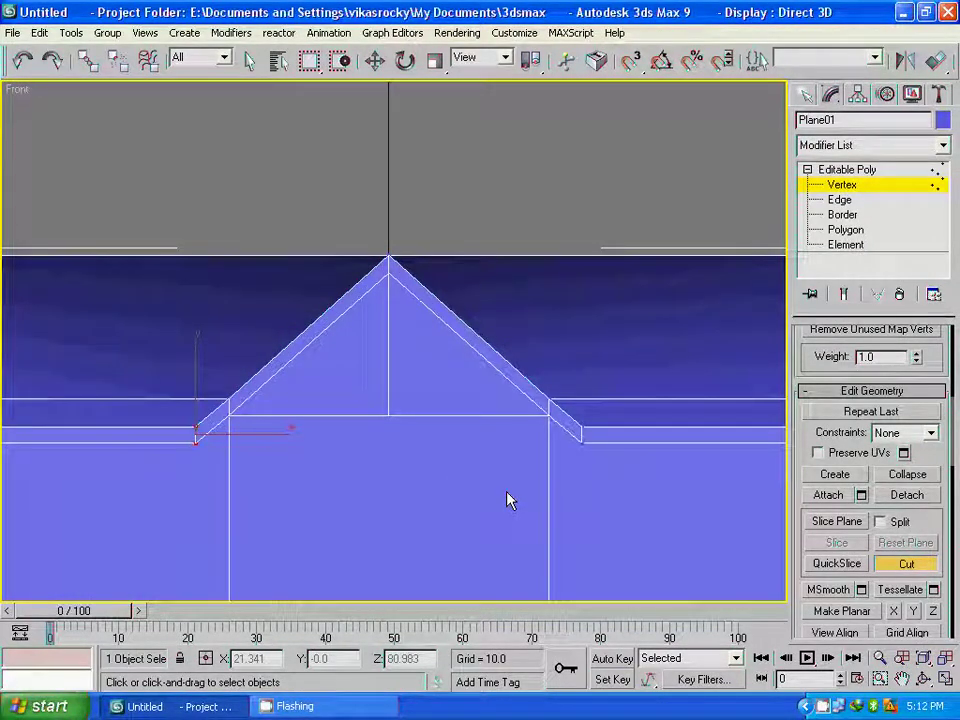
pyautogui.moveTo(523, 521); pyautogui.dragTo(525, 407, button='middle')
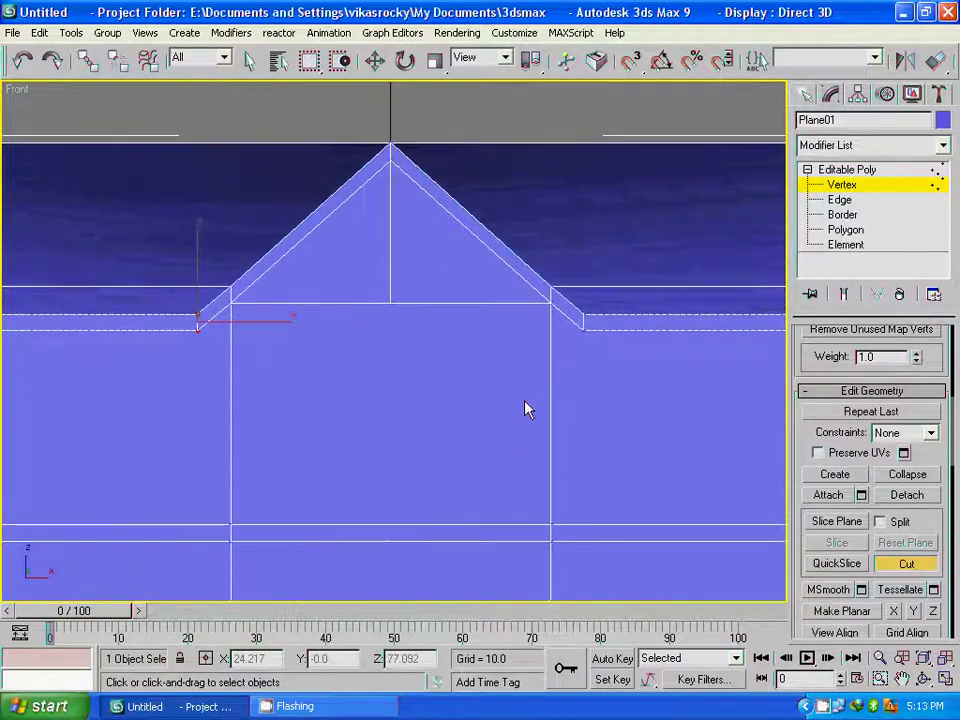
pyautogui.scroll(2, 534, 446)
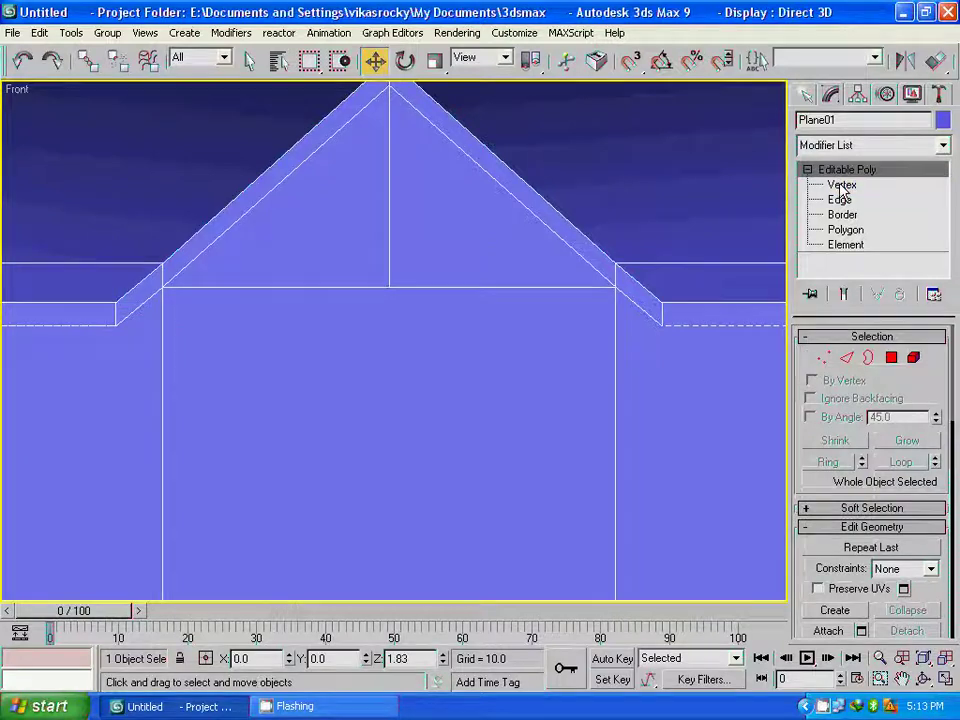
pyautogui.press('F3')
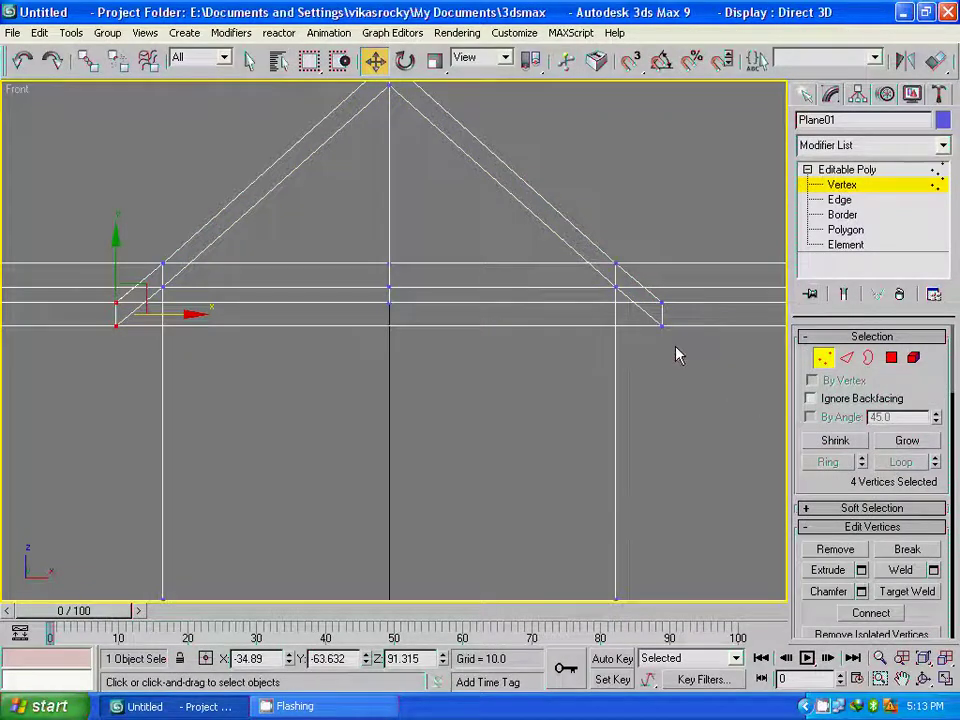
pyautogui.moveTo(676, 354); pyautogui.dragTo(697, 378, button='middle')
pyautogui.moveTo(681, 332); pyautogui.dragTo(649, 403)
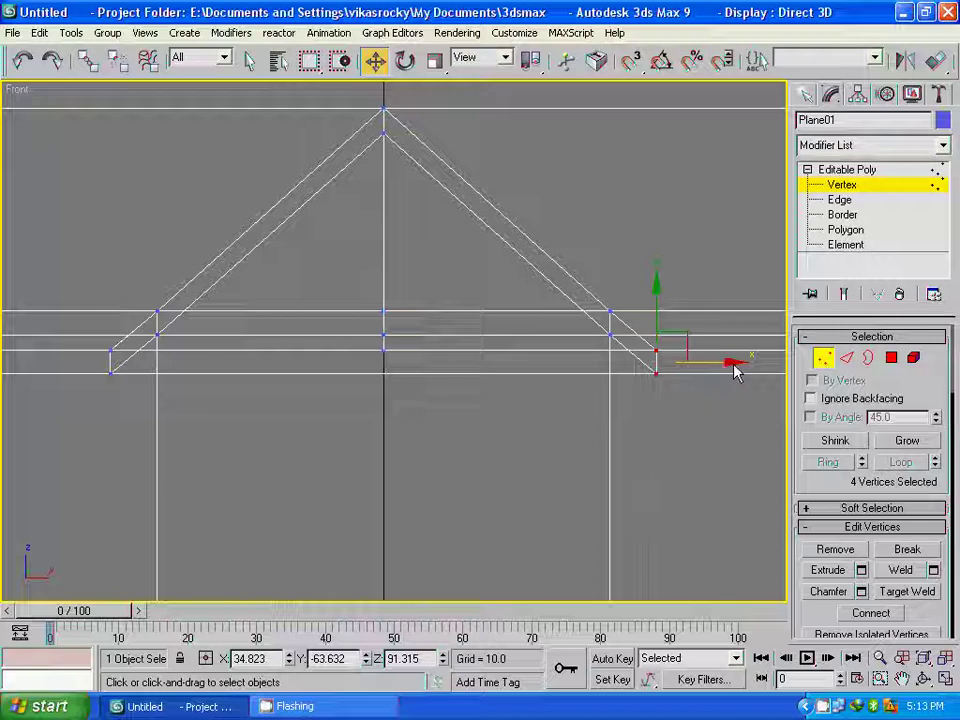
pyautogui.moveTo(733, 370); pyautogui.dragTo(730, 370)
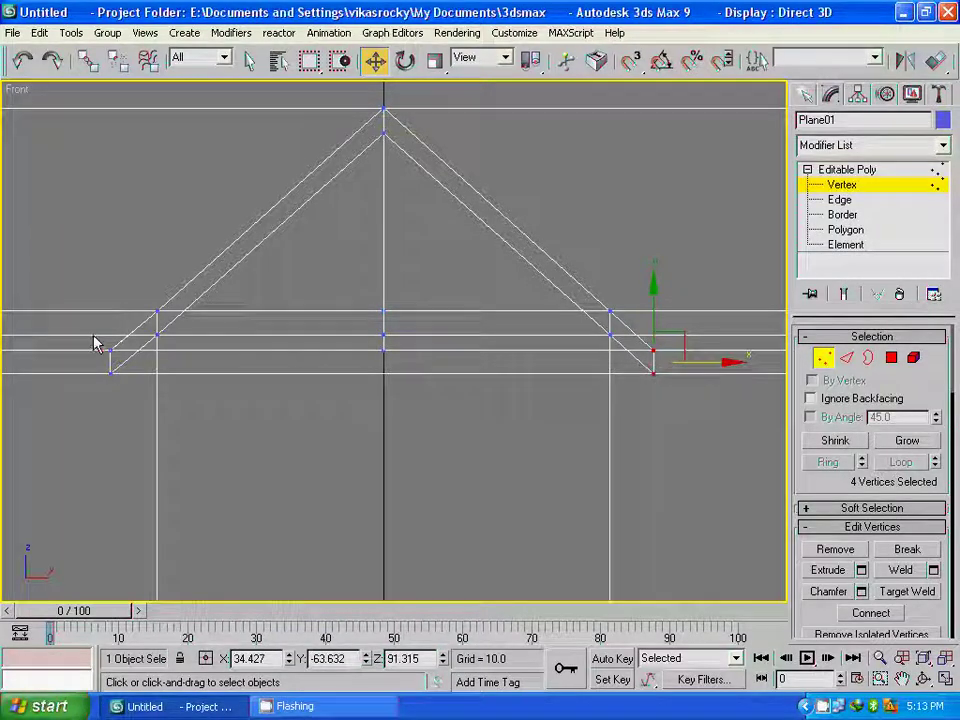
pyautogui.click(700, 468)
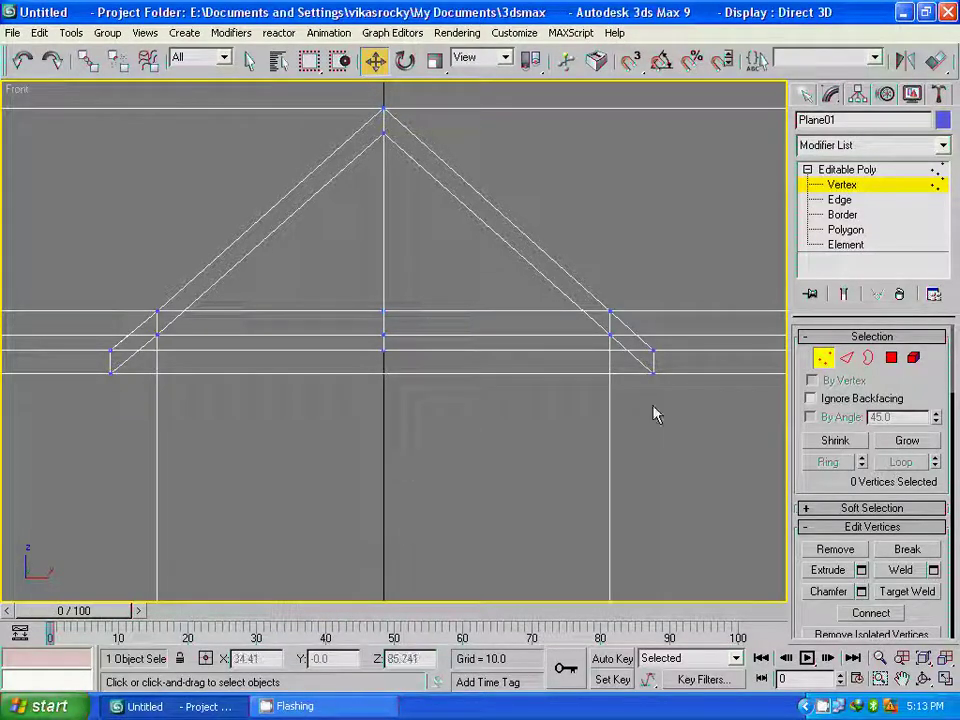
pyautogui.press('p')
pyautogui.scroll(-5, 654, 439)
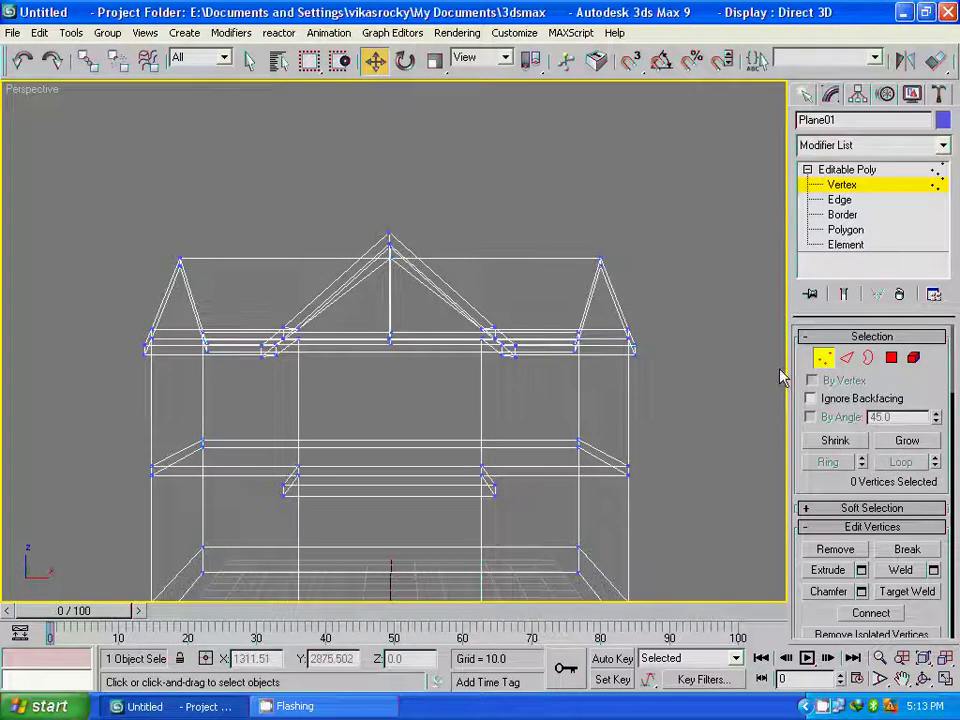
# At Polygon level with smooth shading, select the first eight edge strip faces along the gables
pyautogui.press('F3')
pyautogui.moveTo(718, 407)
pyautogui.keyDown('alt'); pyautogui.mouseDown(button='middle')
pyautogui.moveTo(654, 437)
pyautogui.moveTo(668, 437)
pyautogui.mouseUp(button='middle'); pyautogui.keyUp('alt')
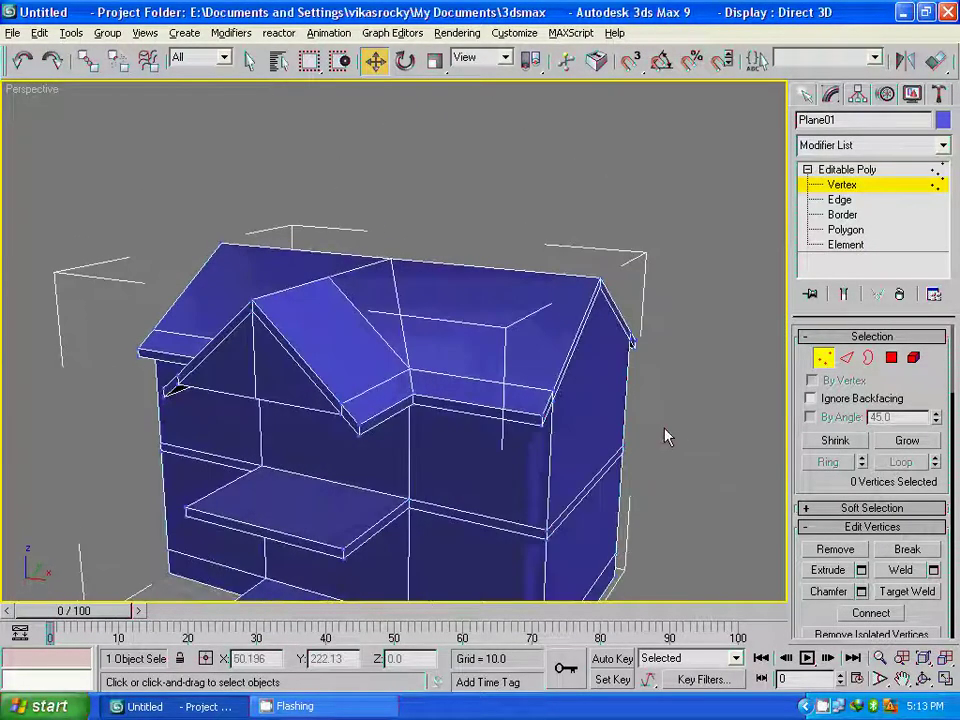
pyautogui.press('4')
pyautogui.click(578, 358)
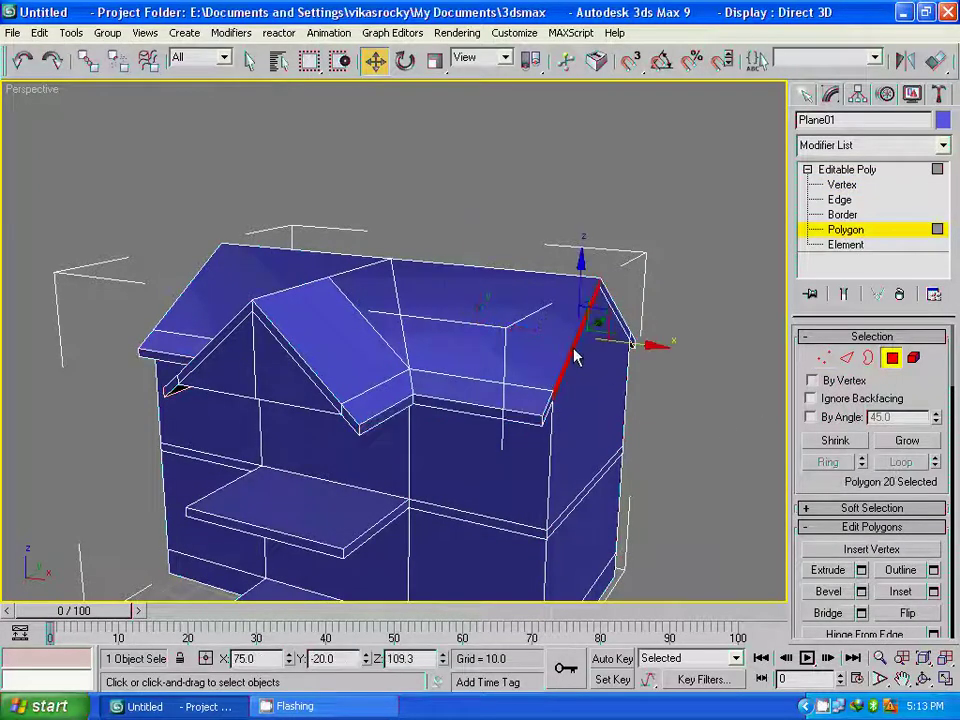
pyautogui.keyDown('ctrl'); pyautogui.click(316, 385); pyautogui.keyUp('ctrl')
pyautogui.keyDown('ctrl'); pyautogui.click(221, 339); pyautogui.keyUp('ctrl')
pyautogui.keyDown('ctrl'); pyautogui.click(176, 394); pyautogui.keyUp('ctrl')
pyautogui.keyDown('ctrl'); pyautogui.click(348, 422); pyautogui.keyUp('ctrl')
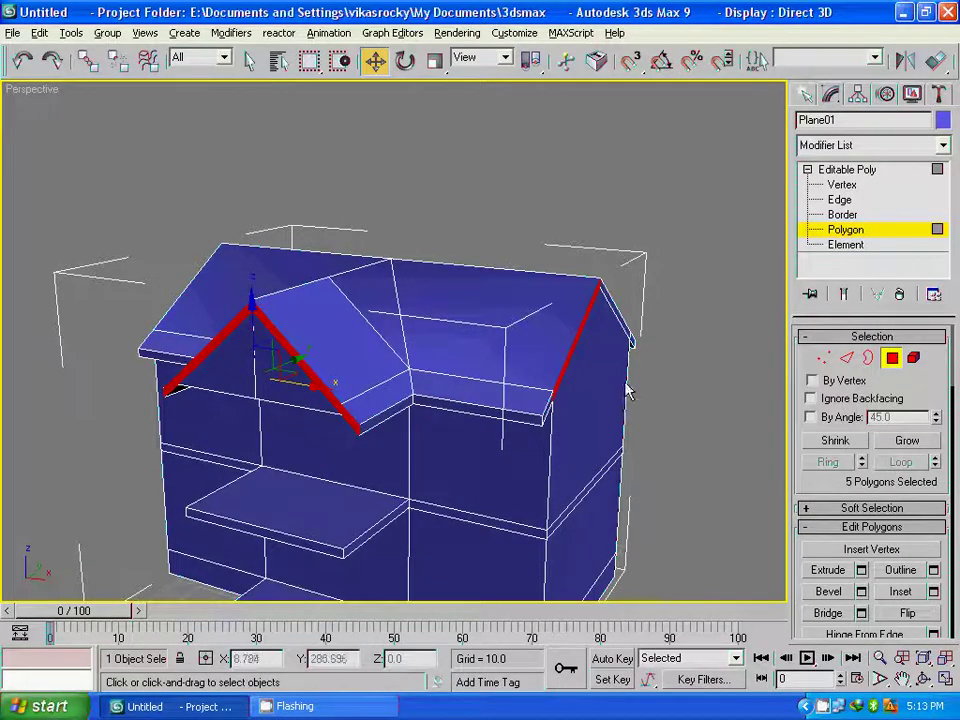
pyautogui.keyDown('alt'); pyautogui.moveTo(628, 392); pyautogui.dragTo(521, 388, button='middle'); pyautogui.keyUp('alt')
pyautogui.keyDown('ctrl'); pyautogui.click(493, 375); pyautogui.keyUp('ctrl')
pyautogui.keyDown('ctrl'); pyautogui.click(573, 423); pyautogui.keyUp('ctrl')
pyautogui.keyDown('ctrl'); pyautogui.click(275, 425); pyautogui.keyUp('ctrl')
# Add the remaining eave strip faces, completing the twelve-strip selection
pyautogui.moveTo(576, 364)
pyautogui.keyDown('alt'); pyautogui.mouseDown(button='middle')
pyautogui.moveTo(279, 369)
pyautogui.moveTo(432, 402)
pyautogui.mouseUp(button='middle'); pyautogui.keyUp('alt')
pyautogui.keyDown('ctrl'); pyautogui.click(432, 402); pyautogui.keyUp('ctrl')
pyautogui.keyDown('ctrl'); pyautogui.click(420, 402); pyautogui.keyUp('ctrl')
pyautogui.keyDown('ctrl'); pyautogui.click(354, 454); pyautogui.keyUp('ctrl')
pyautogui.keyDown('alt'); pyautogui.click(435, 456); pyautogui.keyUp('alt')
pyautogui.keyDown('ctrl'); pyautogui.click(630, 403); pyautogui.keyUp('ctrl')
pyautogui.keyDown('ctrl'); pyautogui.click(632, 408); pyautogui.keyUp('ctrl')
pyautogui.keyDown('alt'); pyautogui.moveTo(660, 358); pyautogui.dragTo(499, 343, button='middle'); pyautogui.keyUp('alt')
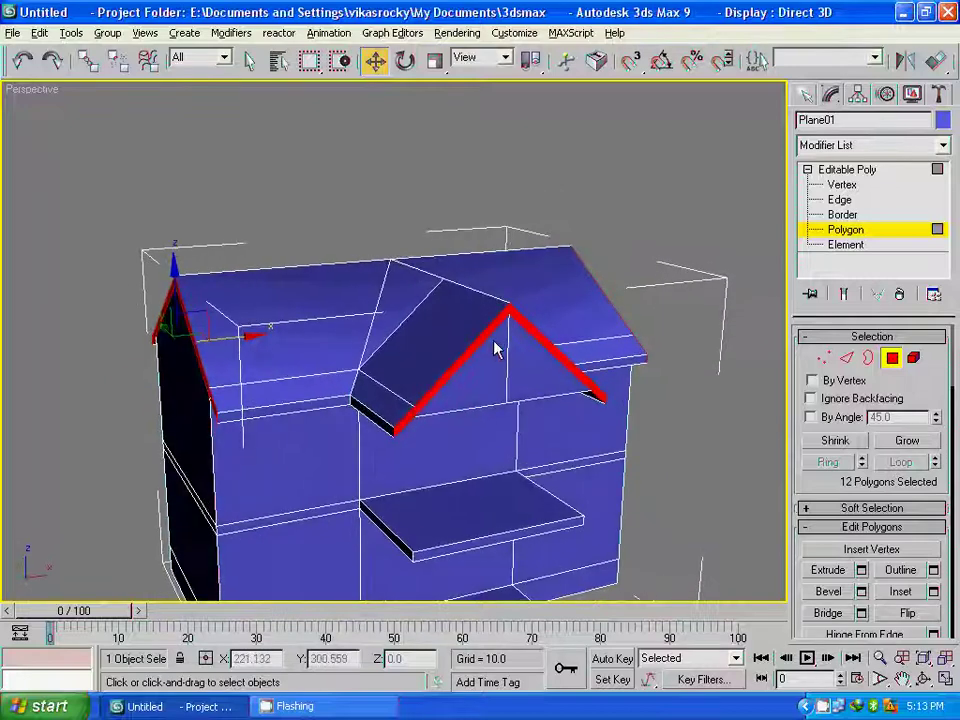
# Extrude the twelve selected roof-edge strips outward as trim via the Extrude Polygons dialog
pyautogui.click(861, 570)
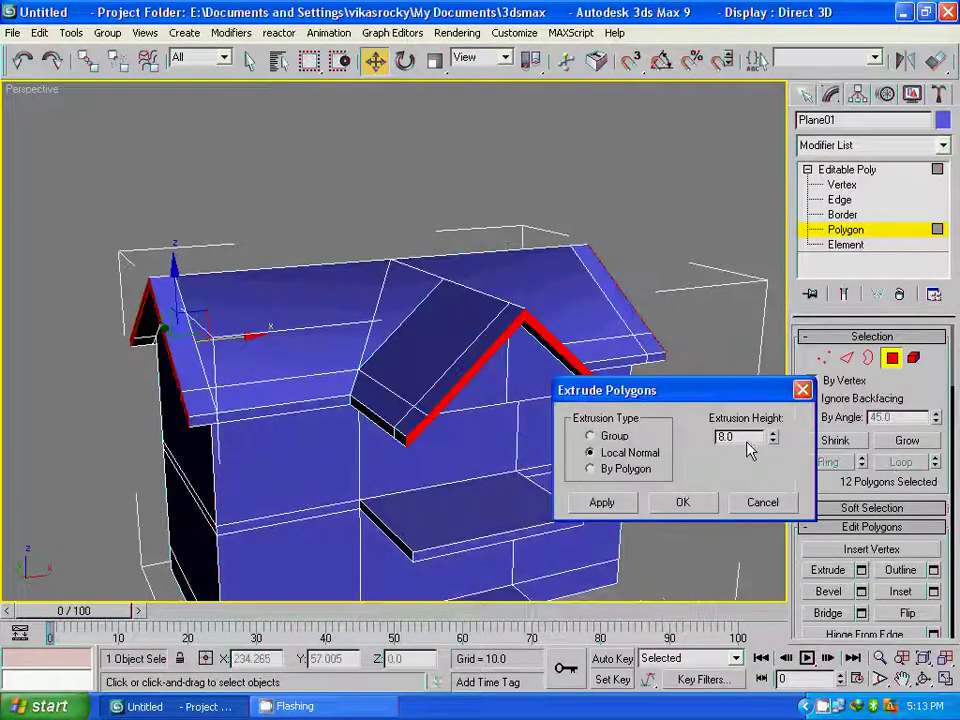
pyautogui.write('3')
pyautogui.click(683, 503)
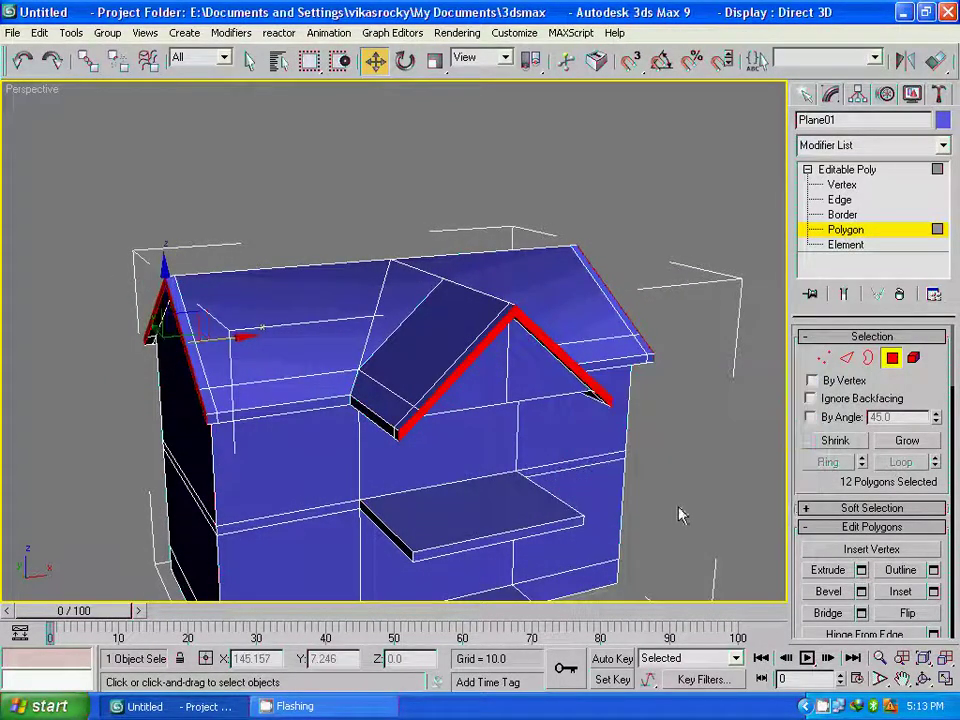
pyautogui.moveTo(711, 510)
pyautogui.keyDown('alt'); pyautogui.mouseDown(button='middle')
pyautogui.moveTo(639, 538)
pyautogui.moveTo(628, 491)
pyautogui.moveTo(761, 491)
pyautogui.moveTo(568, 477)
pyautogui.moveTo(525, 506)
pyautogui.moveTo(555, 426)
pyautogui.moveTo(516, 454)
pyautogui.moveTo(544, 482)
pyautogui.moveTo(557, 480)
pyautogui.mouseUp(button='middle'); pyautogui.keyUp('alt')
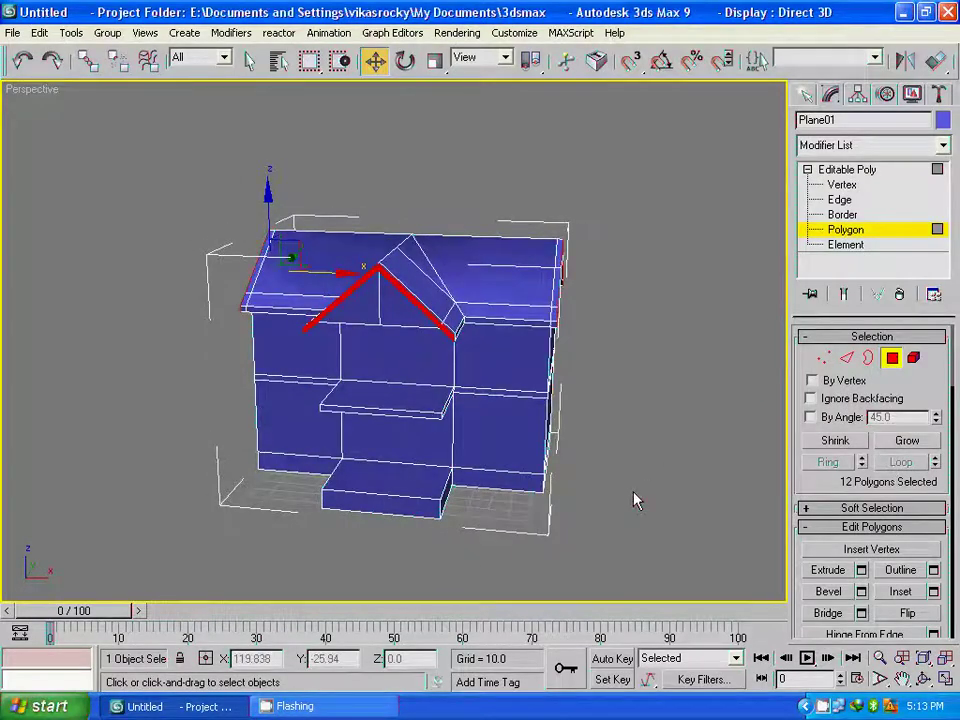
pyautogui.click(45, 706)
pyautogui.click(60, 469)
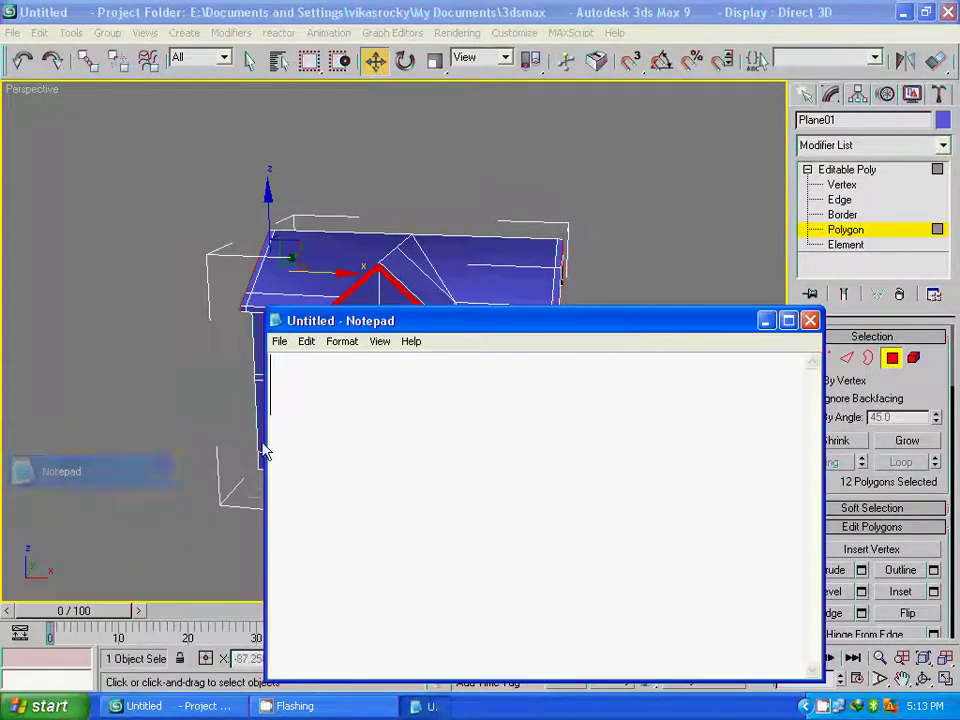
pyautogui.write('S')
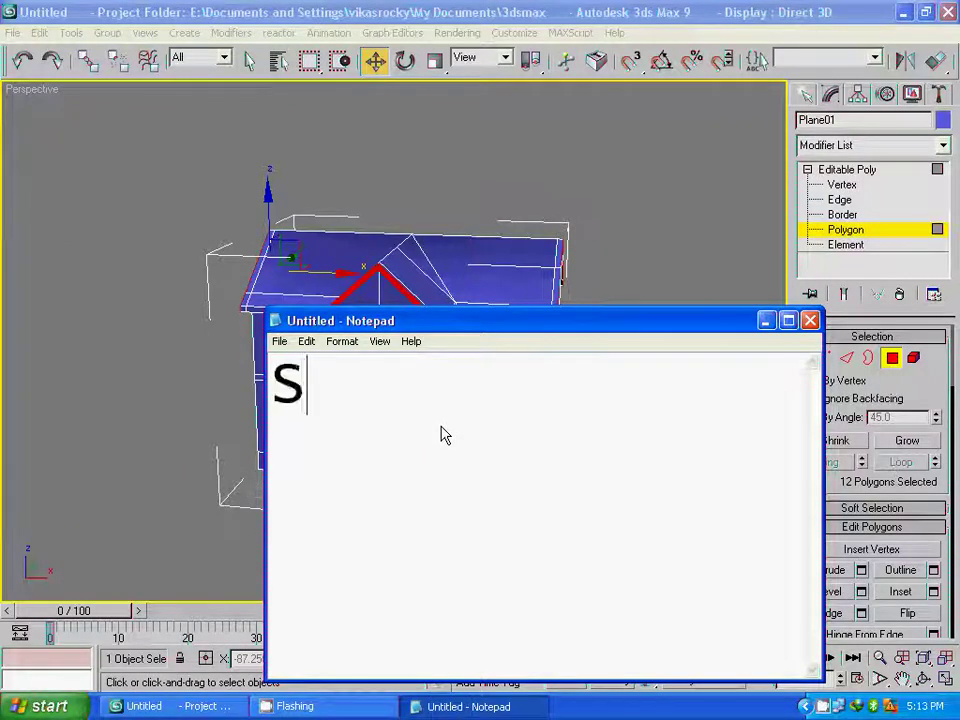
pyautogui.write('o yo')
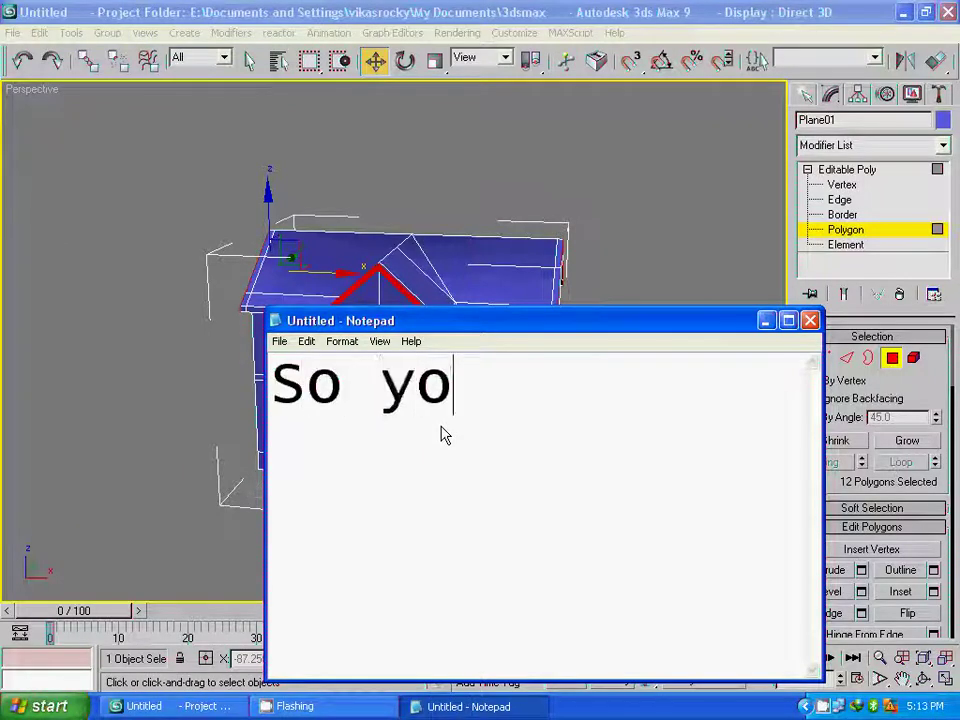
pyautogui.write('u can ')
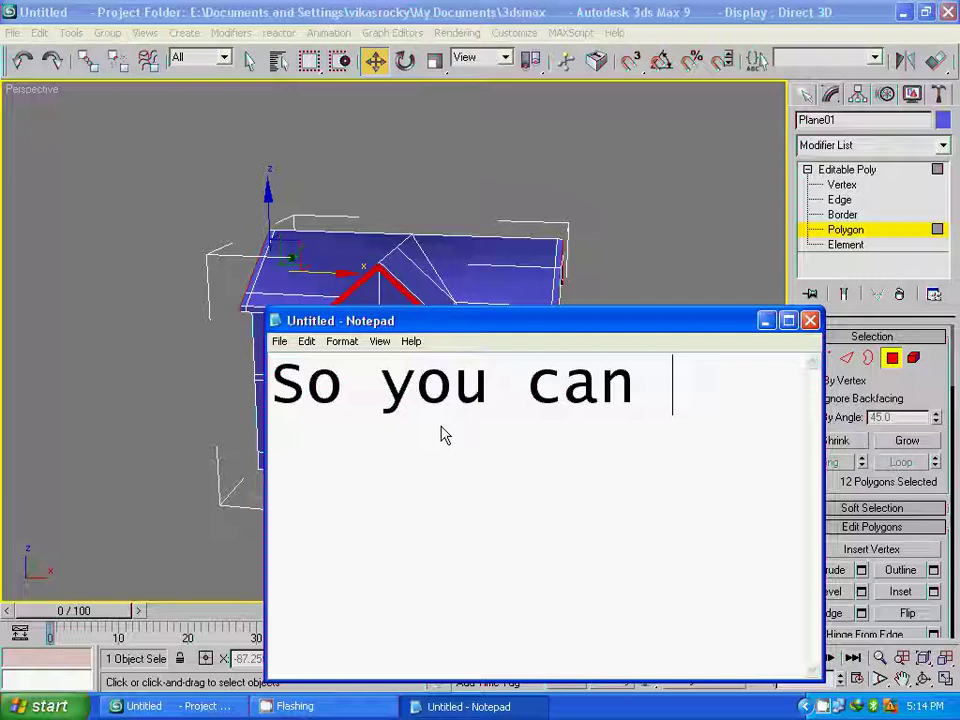
pyautogui.write('use')
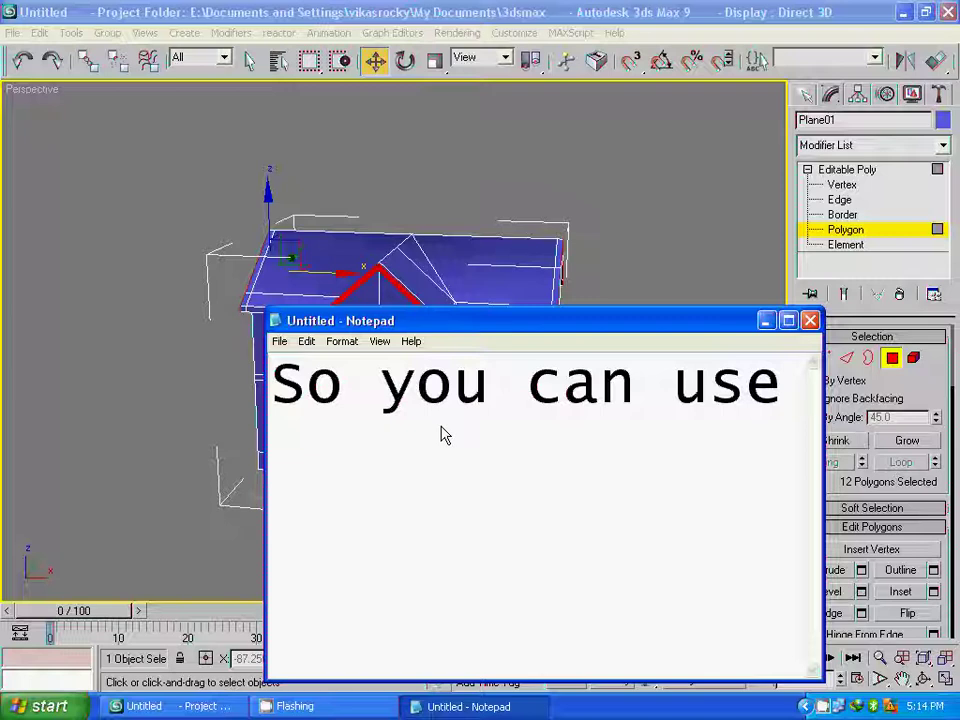
pyautogui.press('BackSpace')
pyautogui.press('BackSpace')
pyautogui.press('BackSpace')
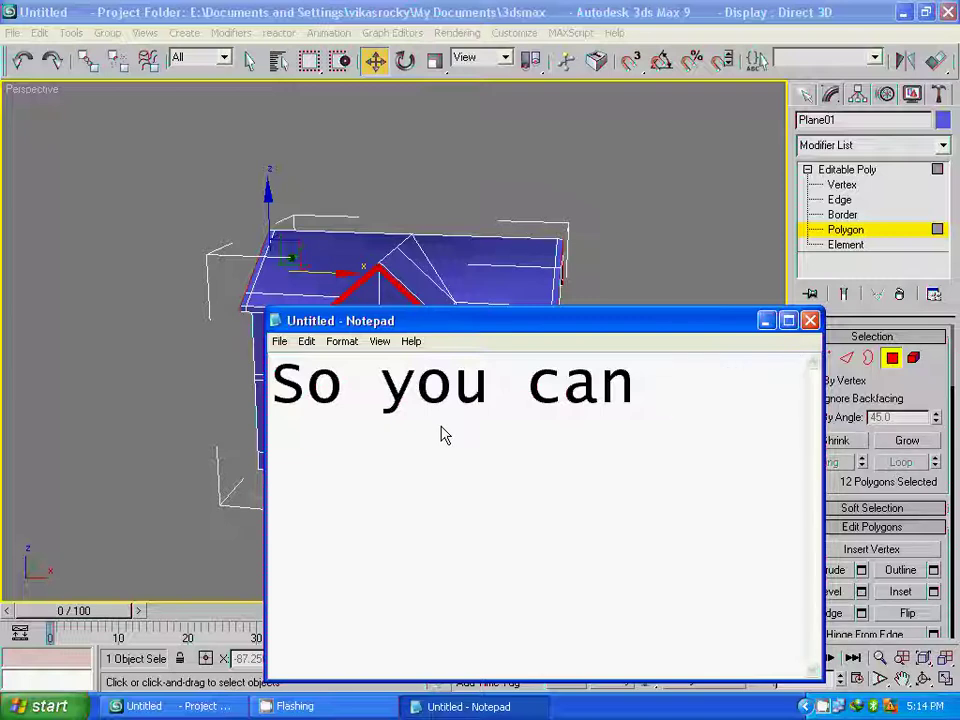
pyautogui.write('make')
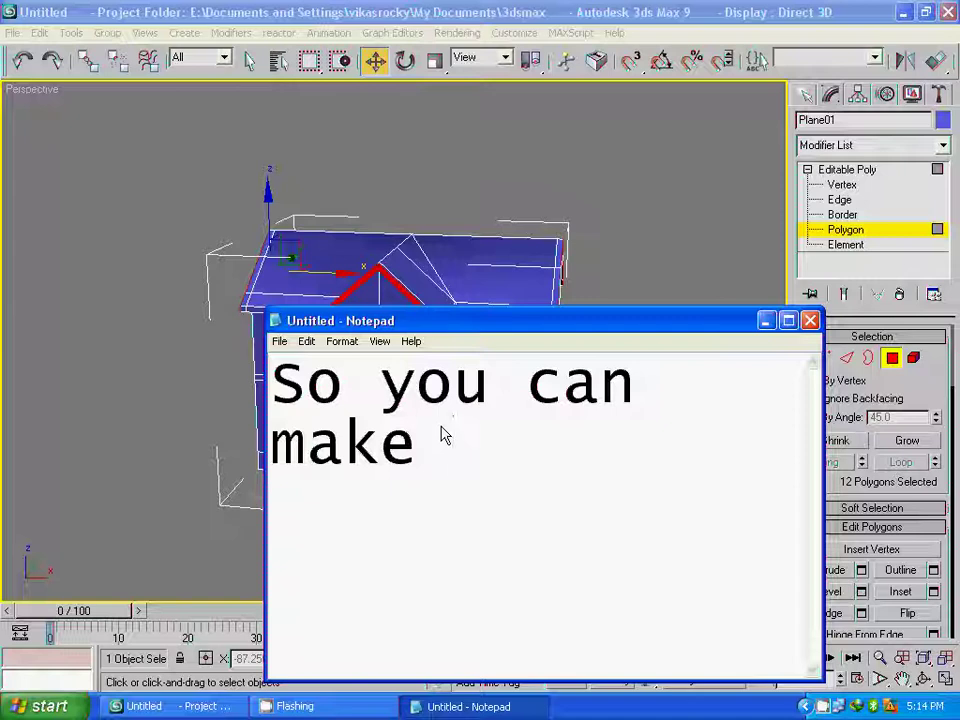
pyautogui.write(' like this')
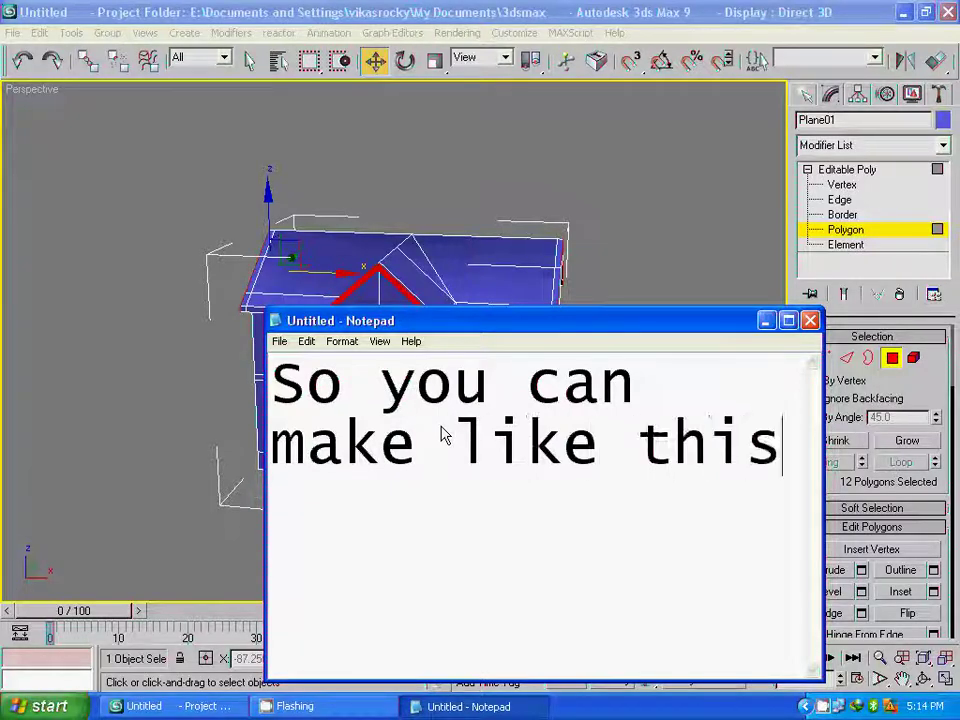
pyautogui.click(812, 322)
pyautogui.click(484, 409)
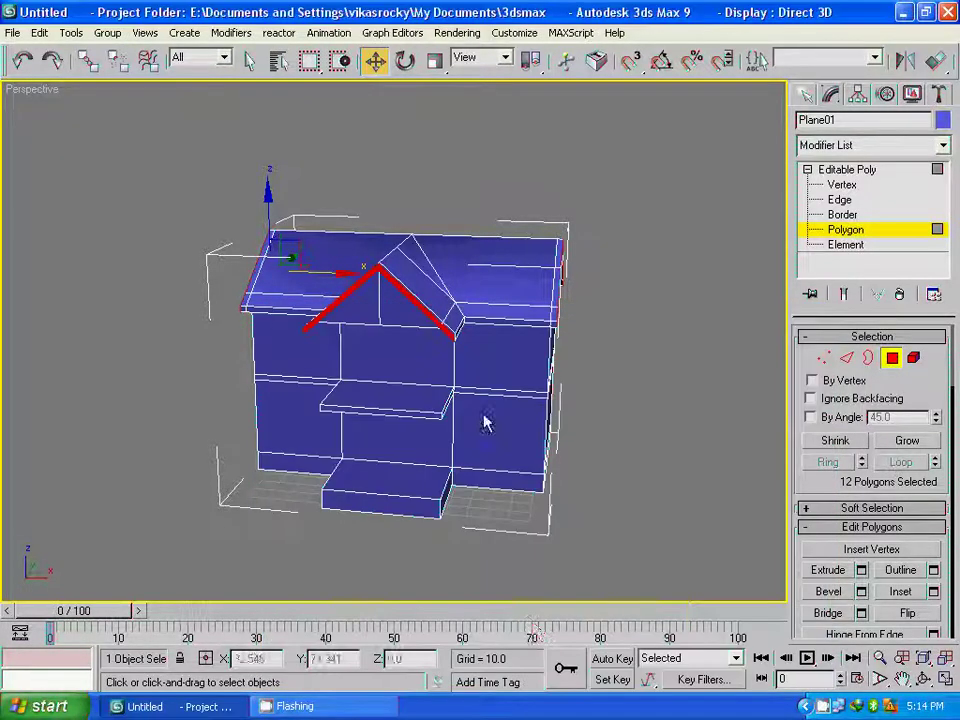